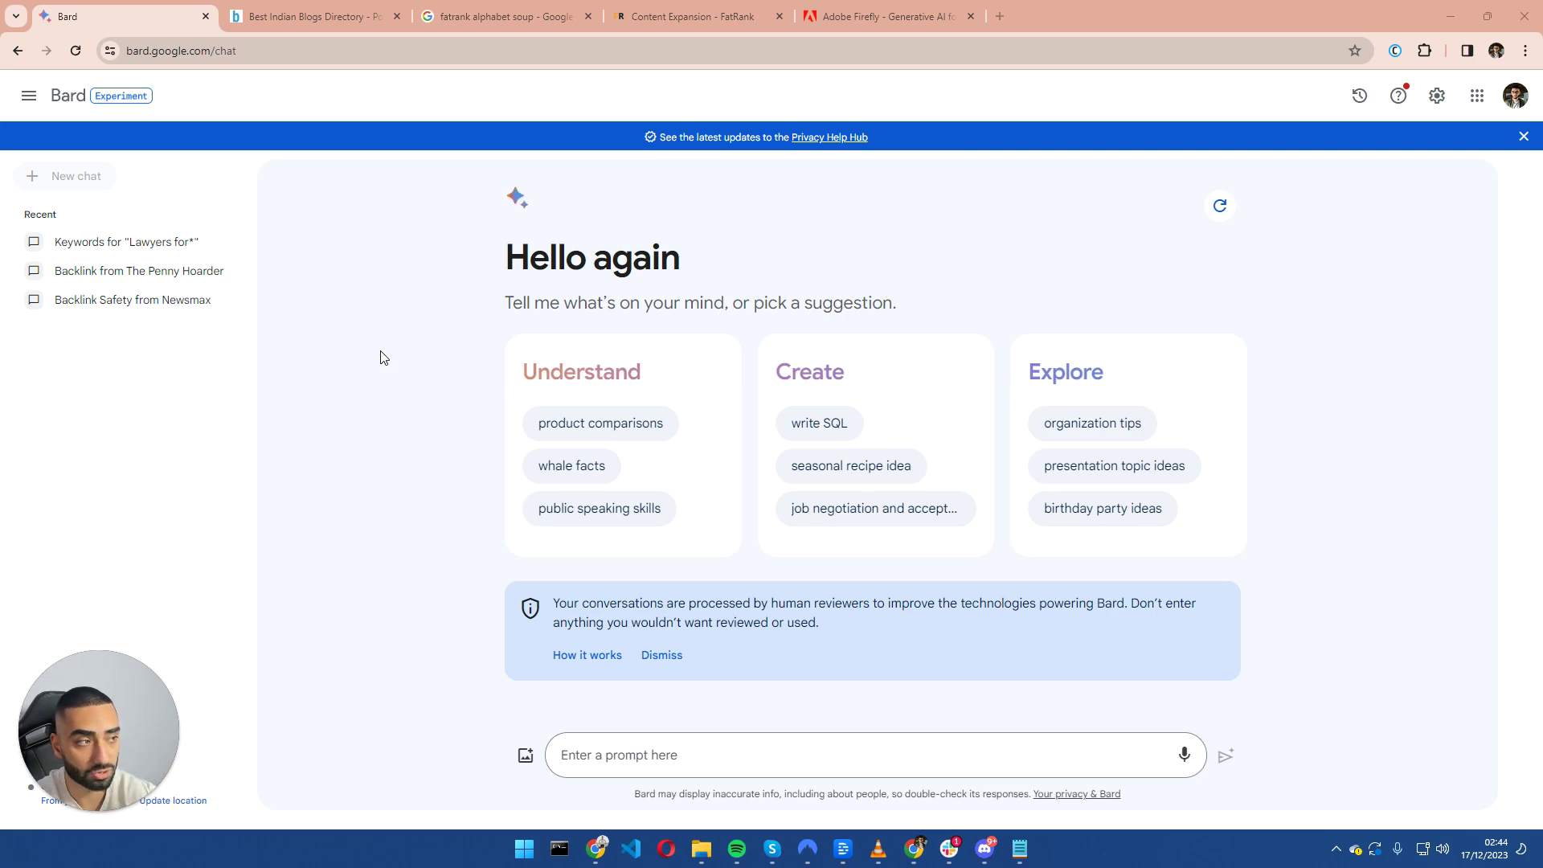
Paste the alphabet-soup prompt for 50 'how to bet on*' article ideas into Bard.
right_click(643, 738)
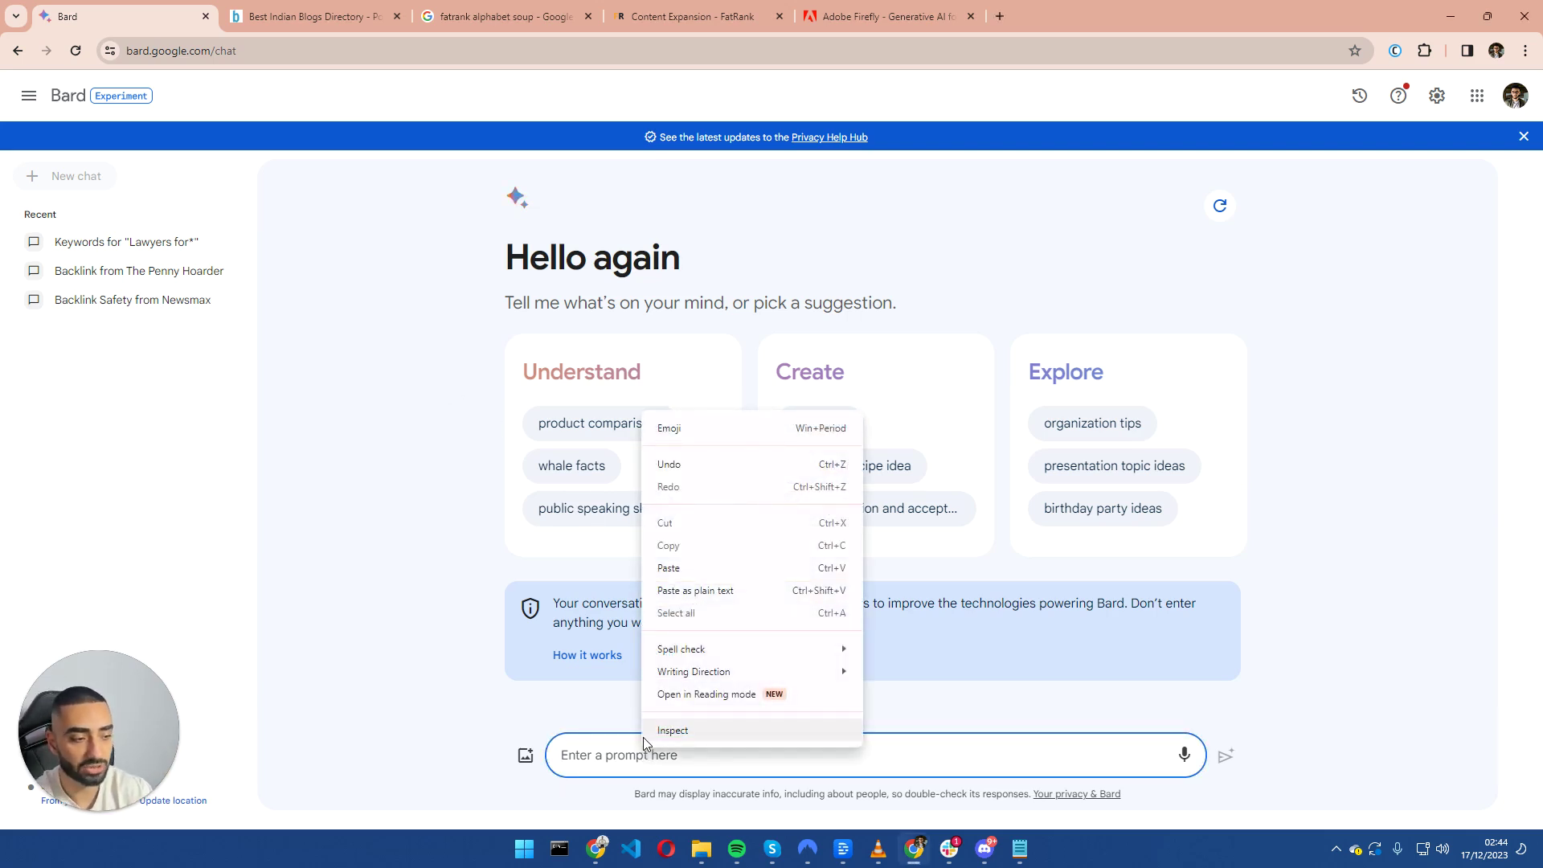
left_click(675, 569)
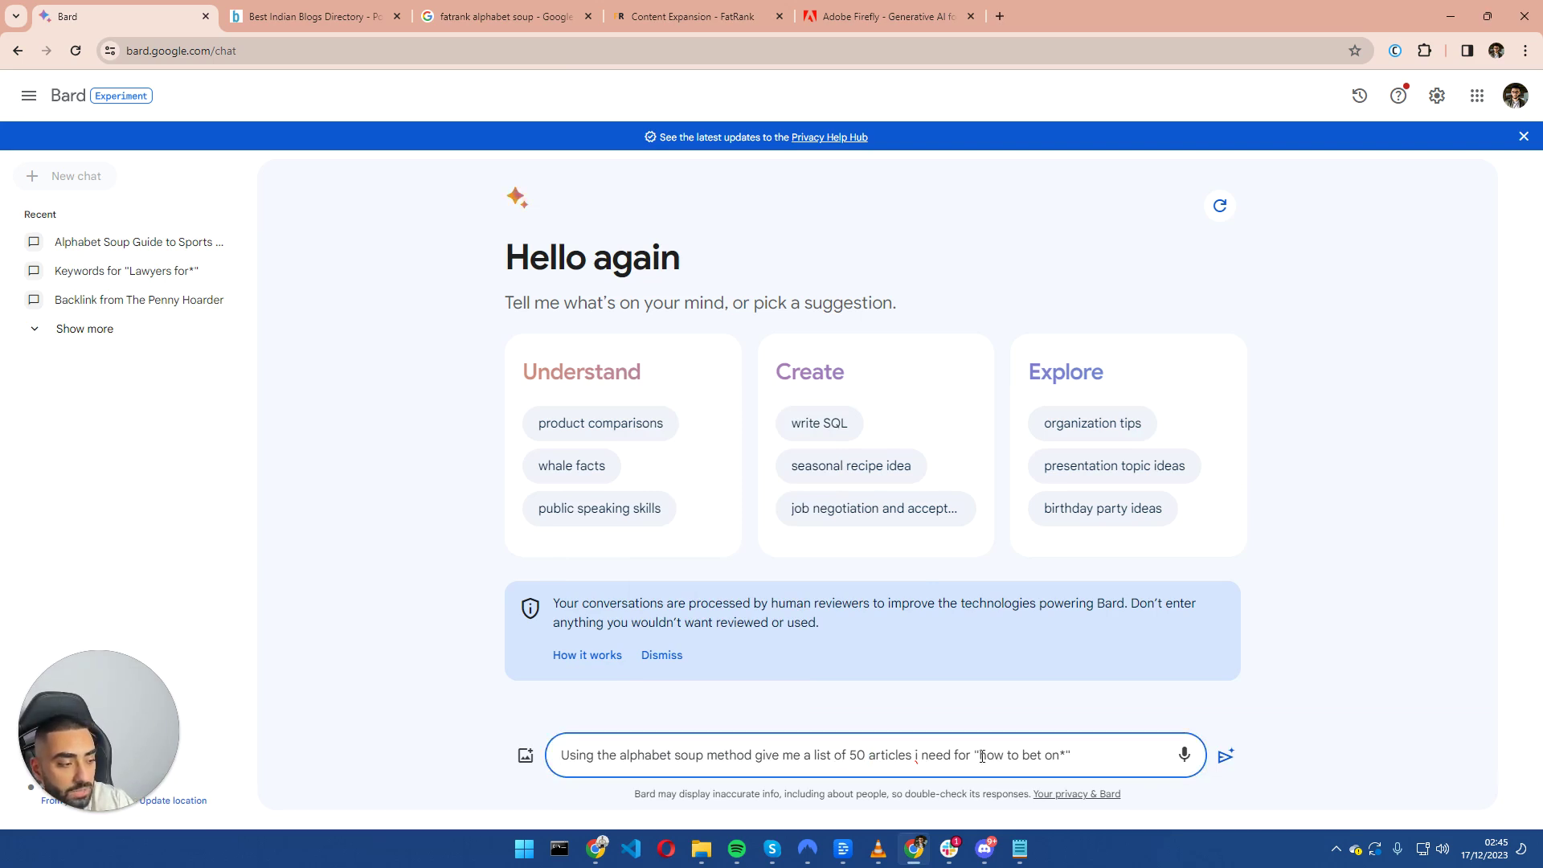
mouse_move(1057, 749)
left_mouse_down()
mouse_move(1001, 756)
mouse_move(1078, 754)
left_mouse_up()
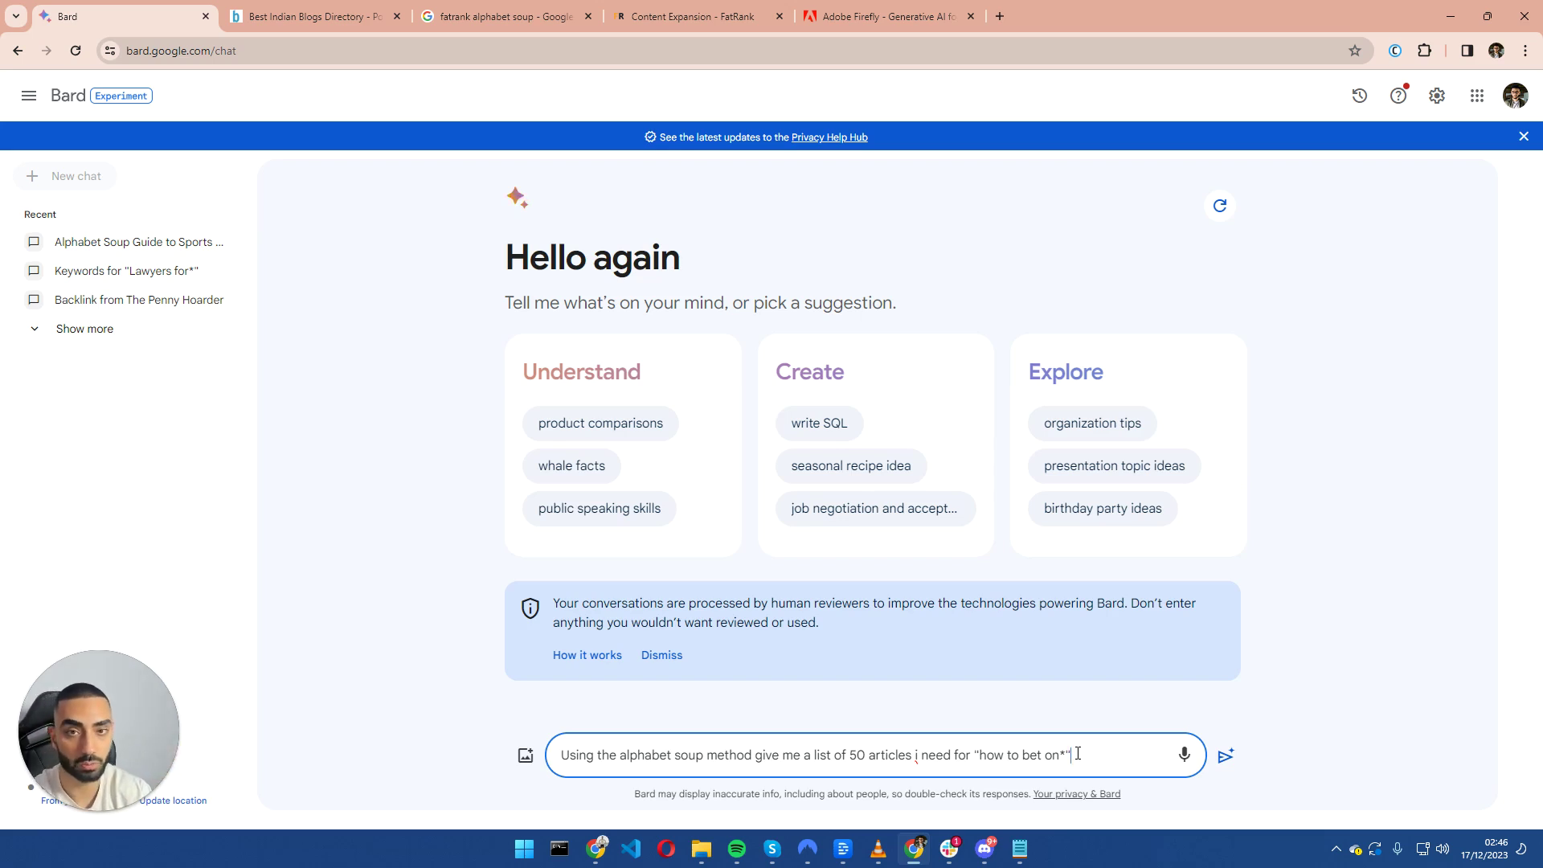
Generate the A–Z betting ideas, review horse racing, golf, tennis and boxing entries, then start a new chat.
left_click(1223, 759)
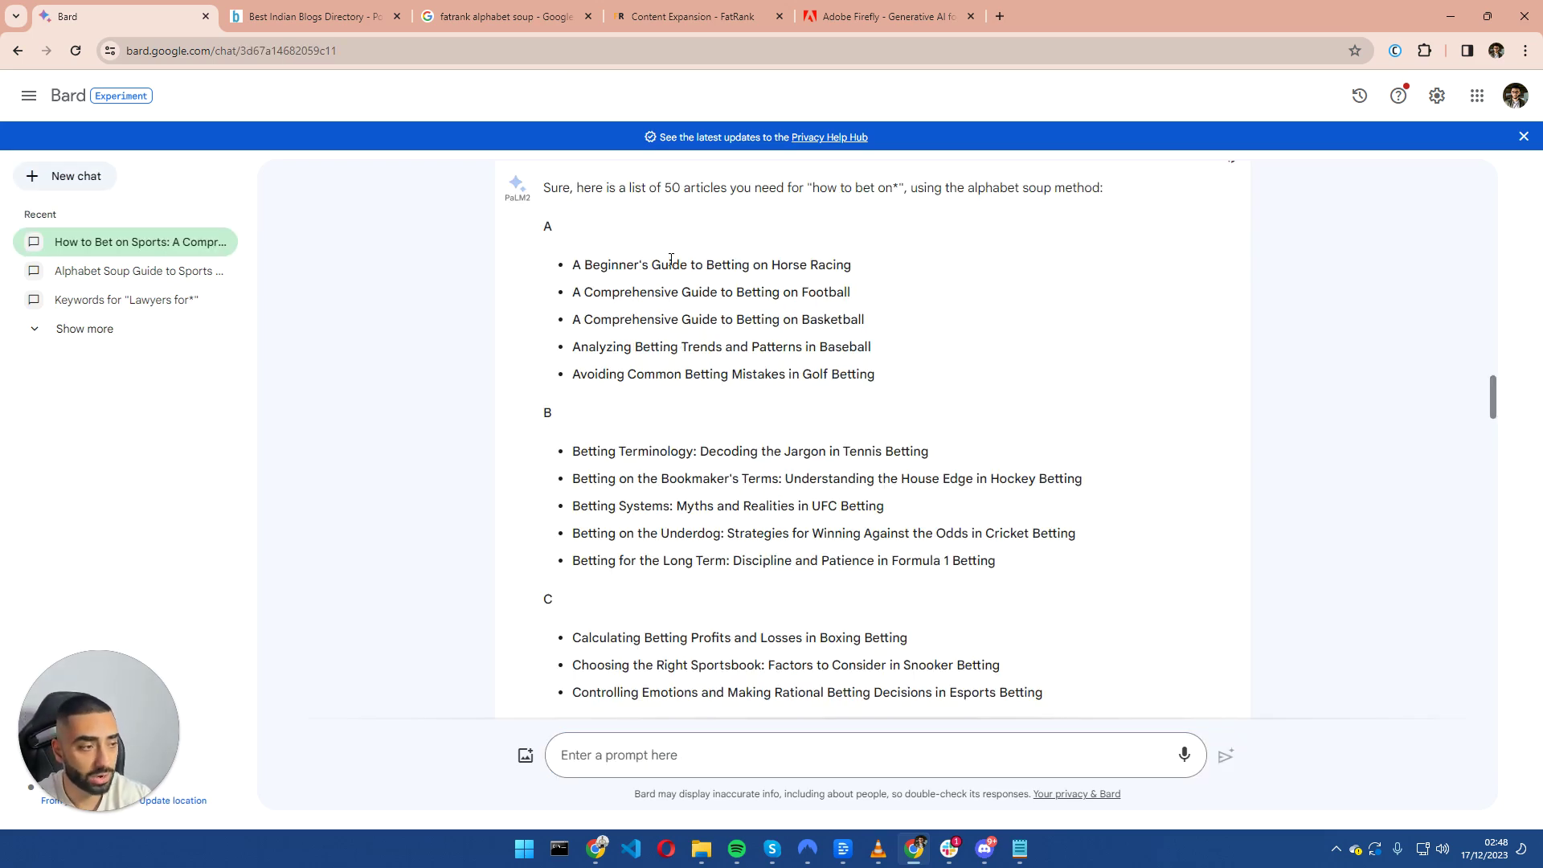
left_click_drag(588, 265, 841, 259)
left_click_drag(721, 296, 860, 375)
scroll(675, 371, "down", 1)
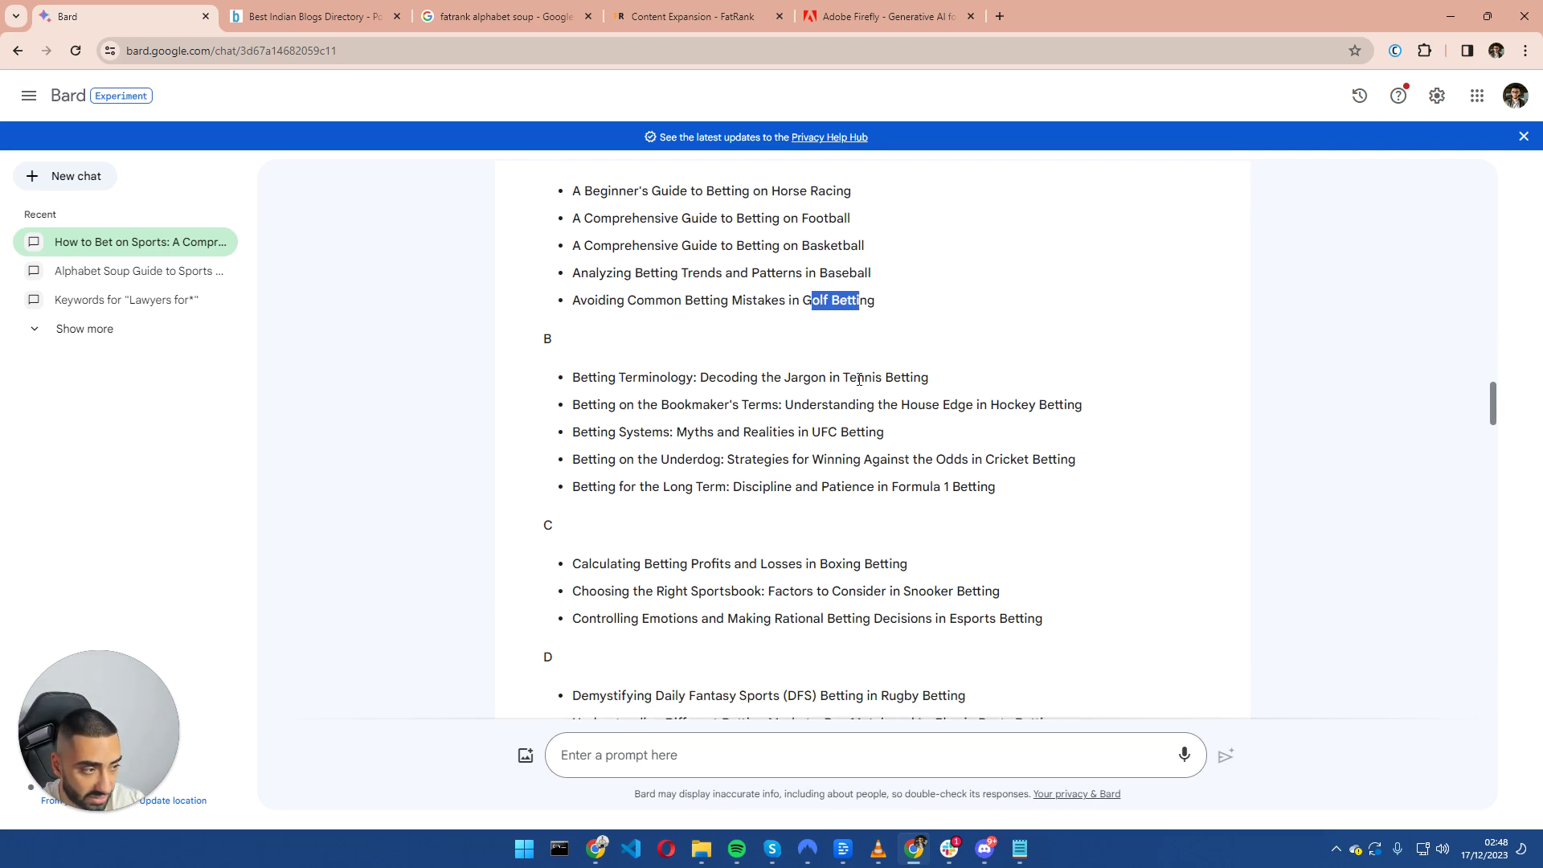
left_click_drag(581, 372, 872, 372)
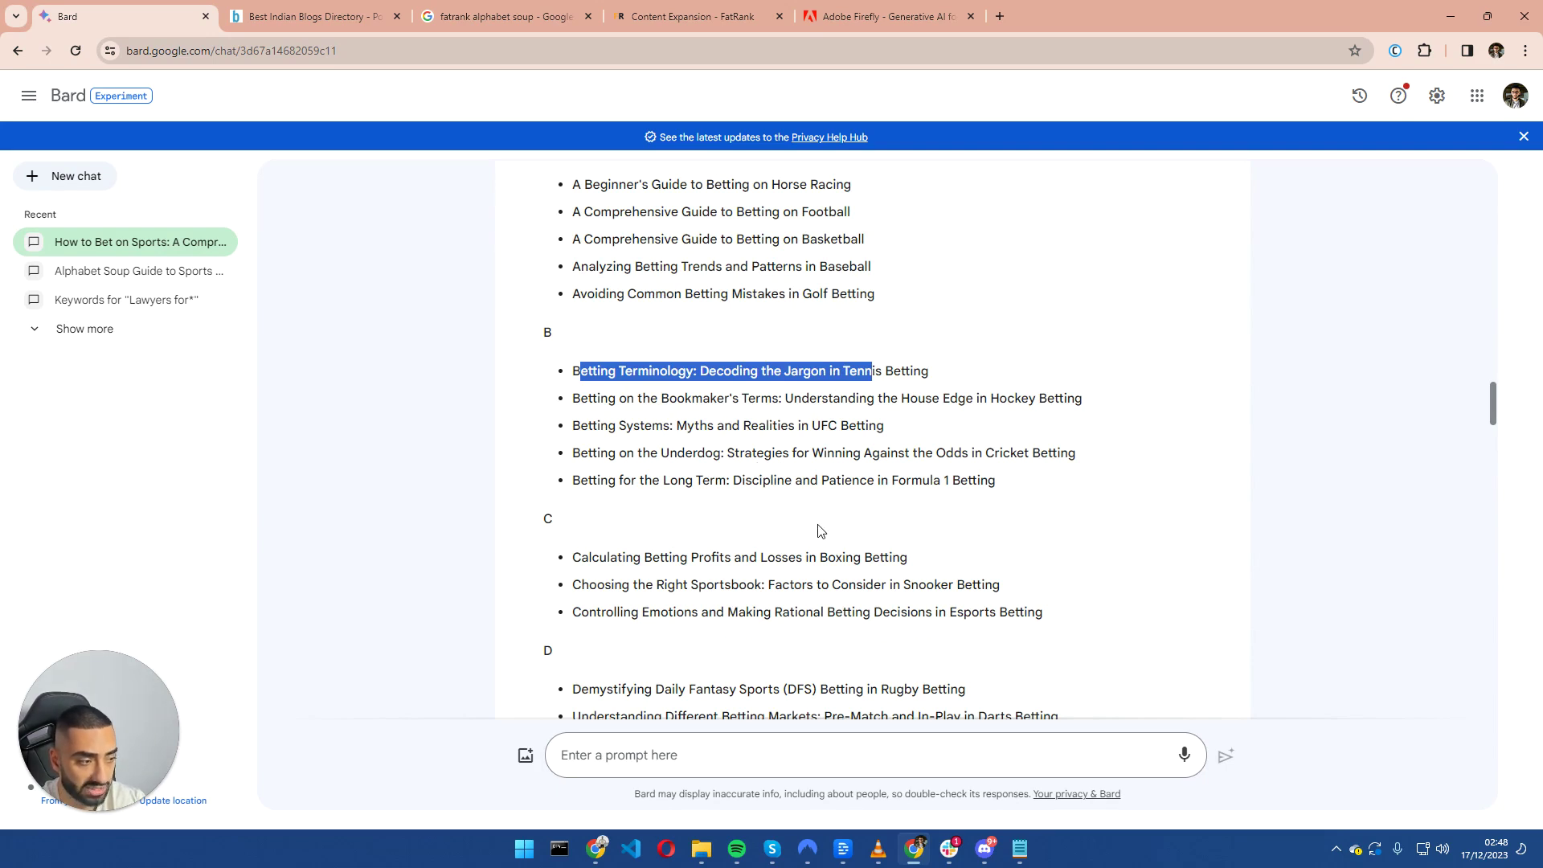
left_click_drag(816, 557, 903, 559)
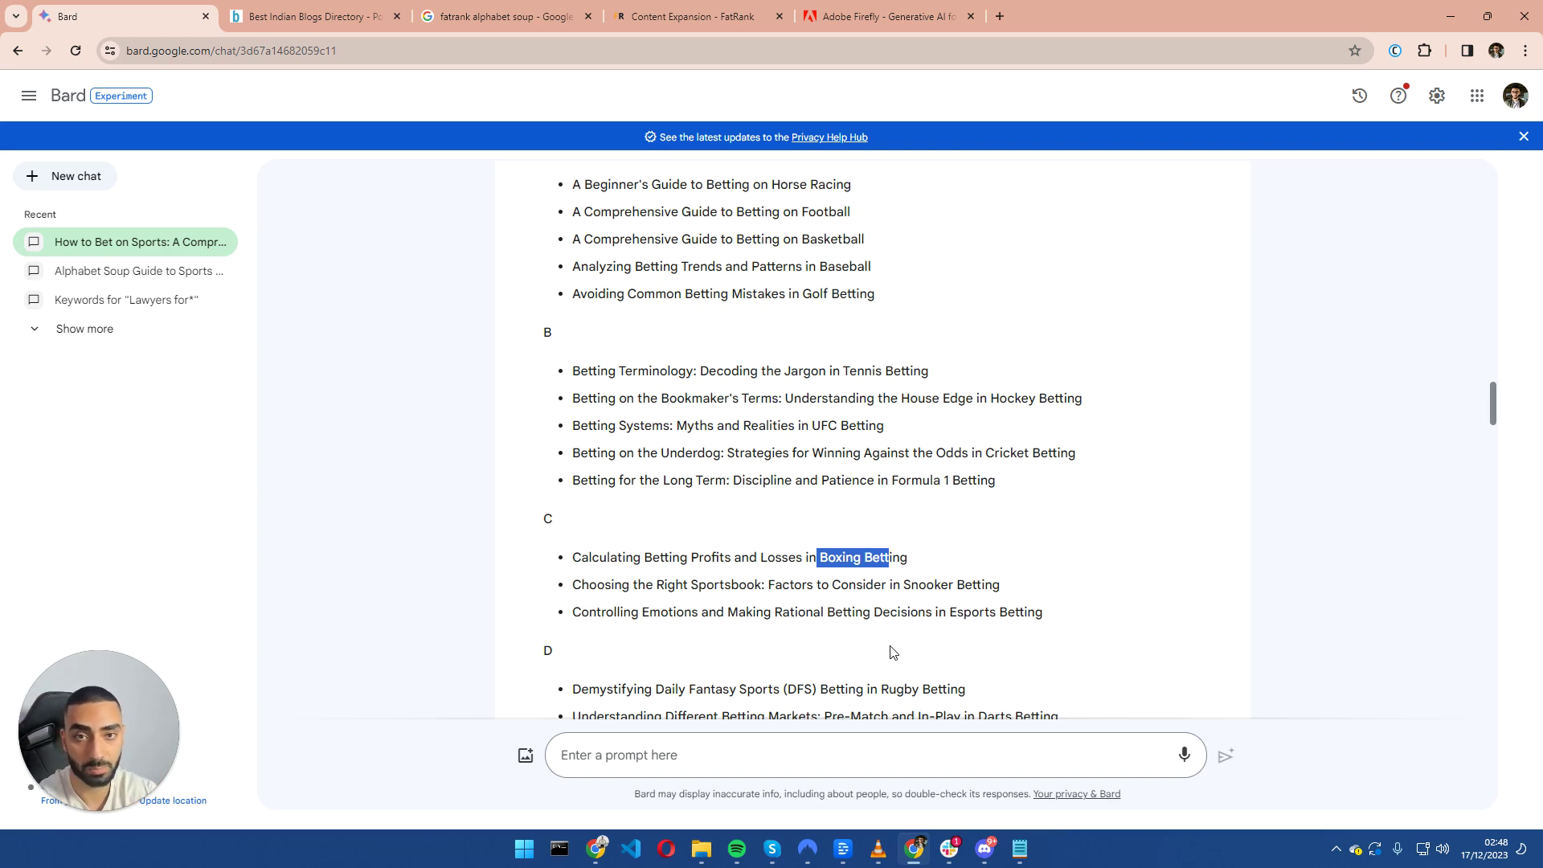
left_click(77, 176)
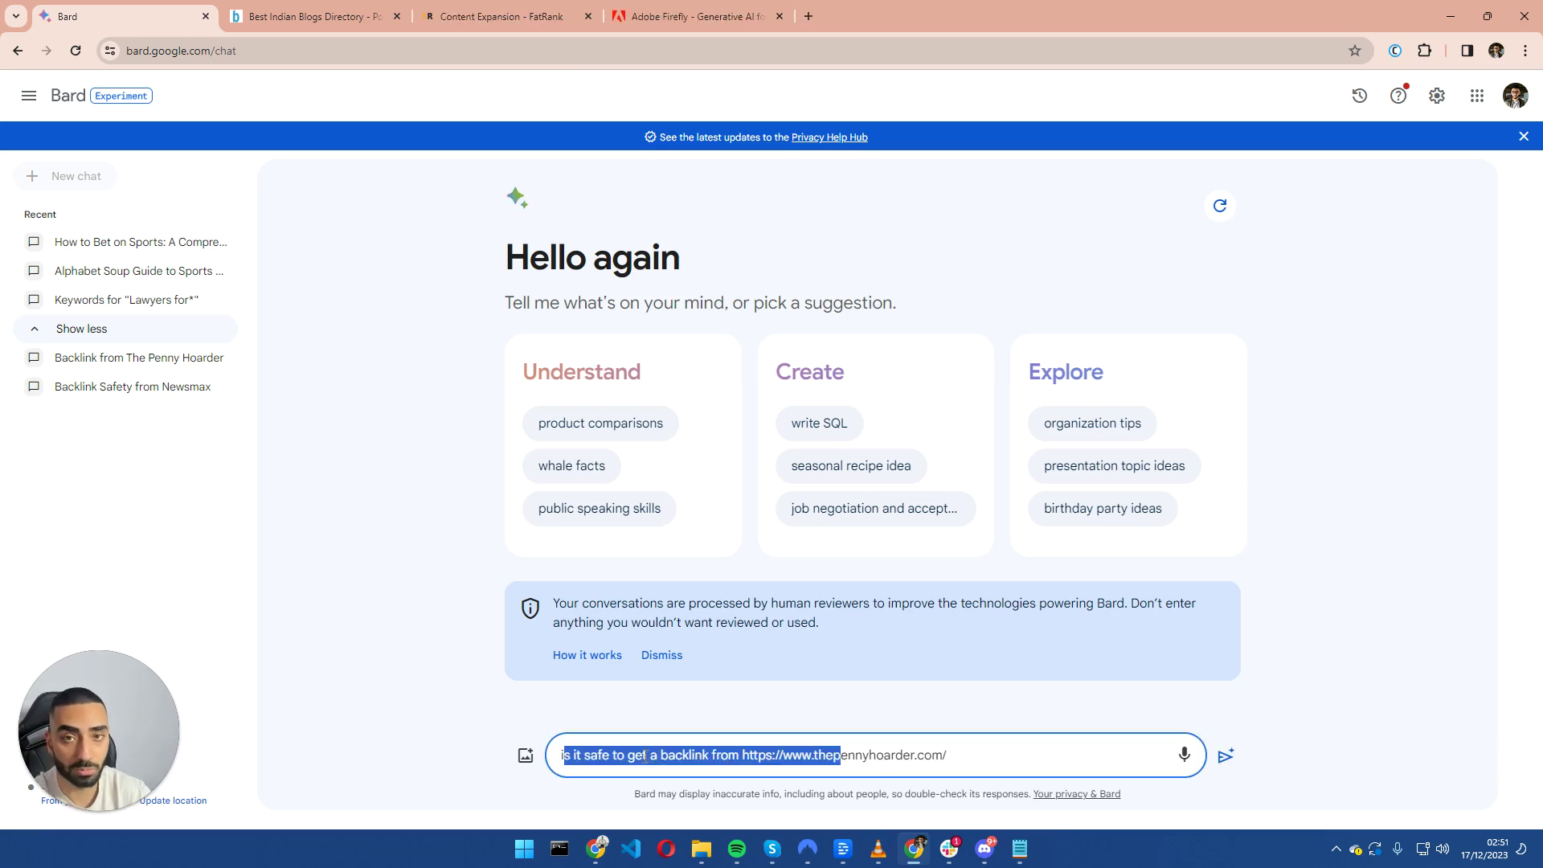
Ask whether a Penny Hoarder backlink is safe and review the three safety tips.
left_click(643, 756)
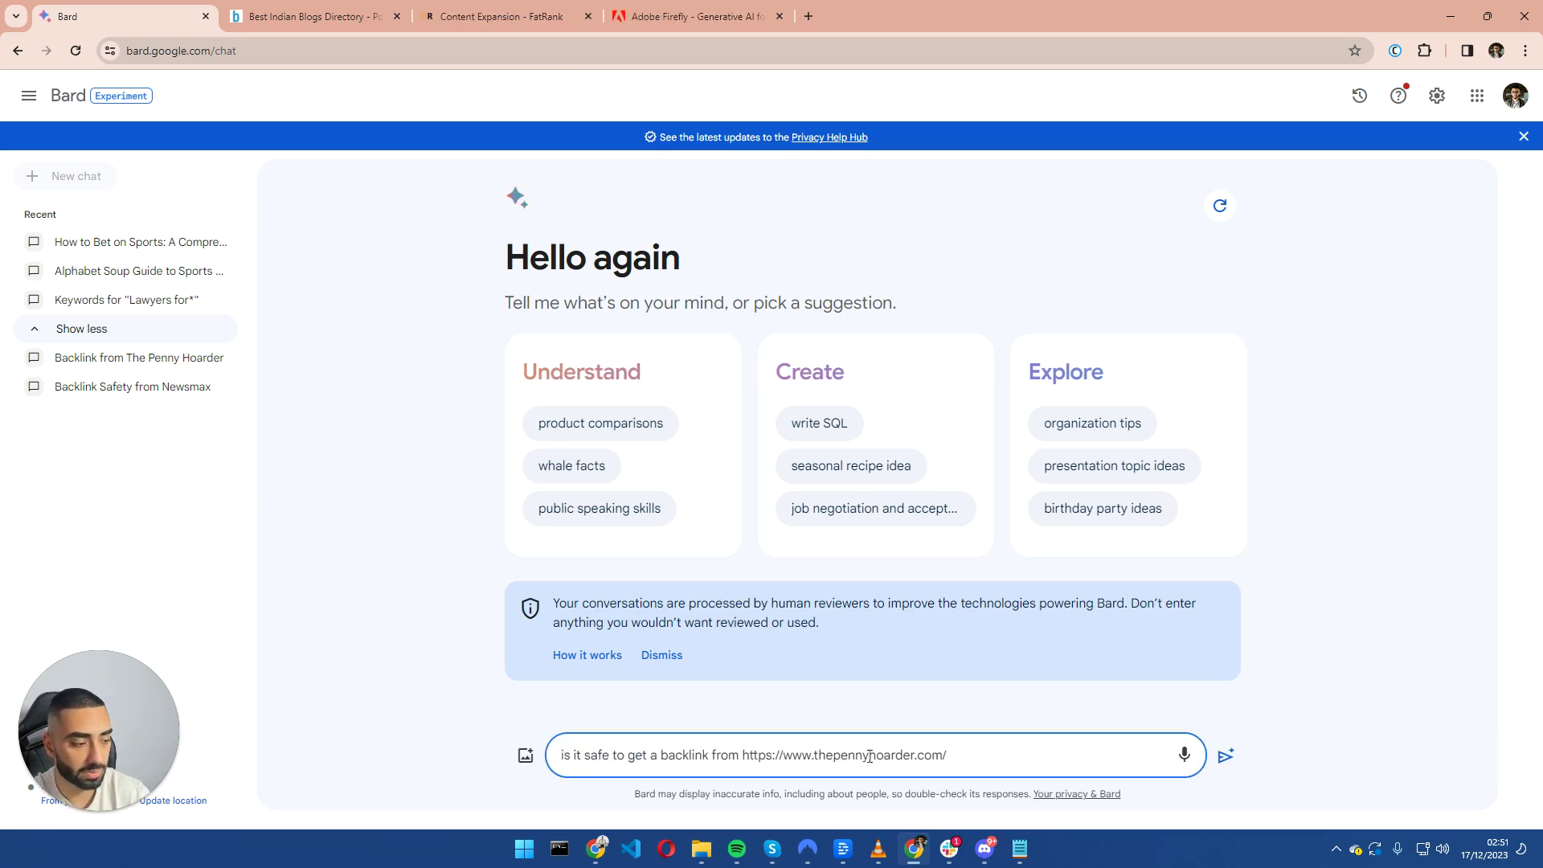
left_click(1216, 771)
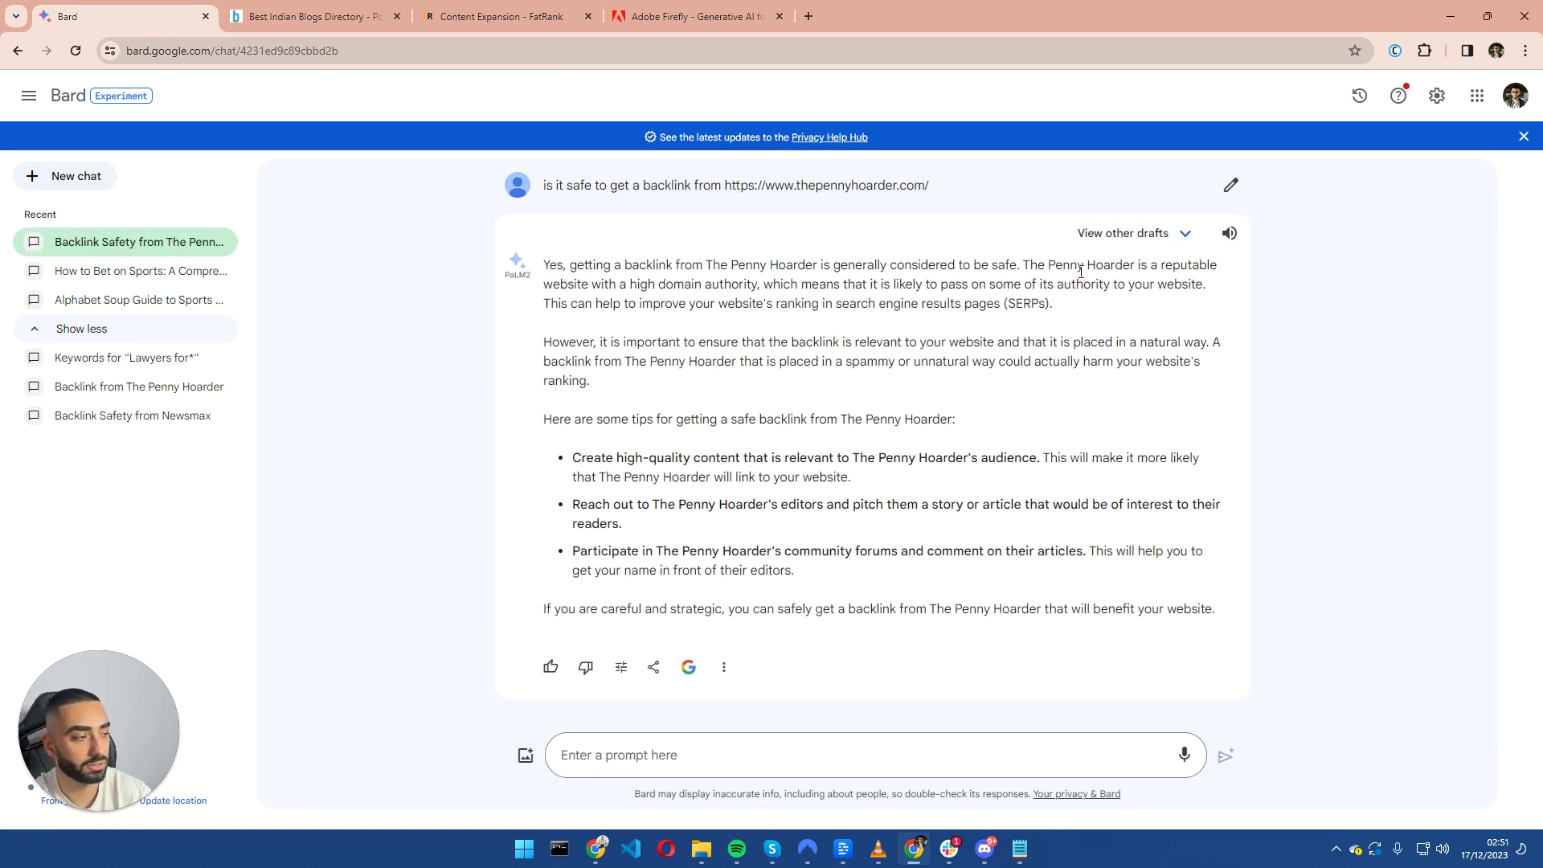
mouse_move(601, 458)
left_mouse_down()
mouse_move(768, 545)
mouse_move(917, 577)
mouse_move(615, 458)
mouse_move(570, 456)
left_mouse_up()
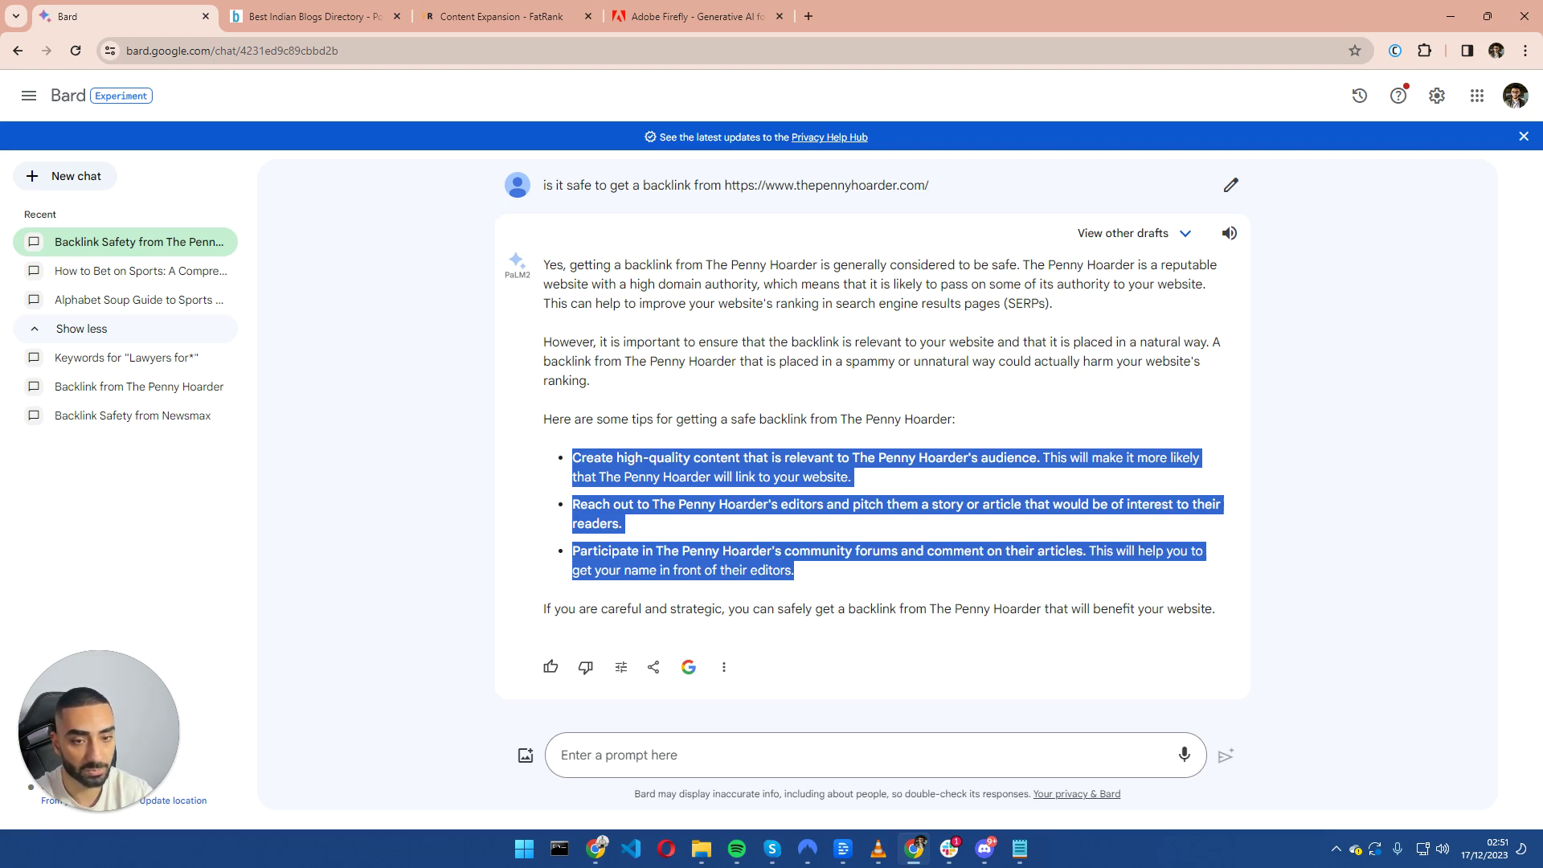
Paste the BlogAdda backlink safety question from Notepad into the Bard prompt.
key("alt+Tab")
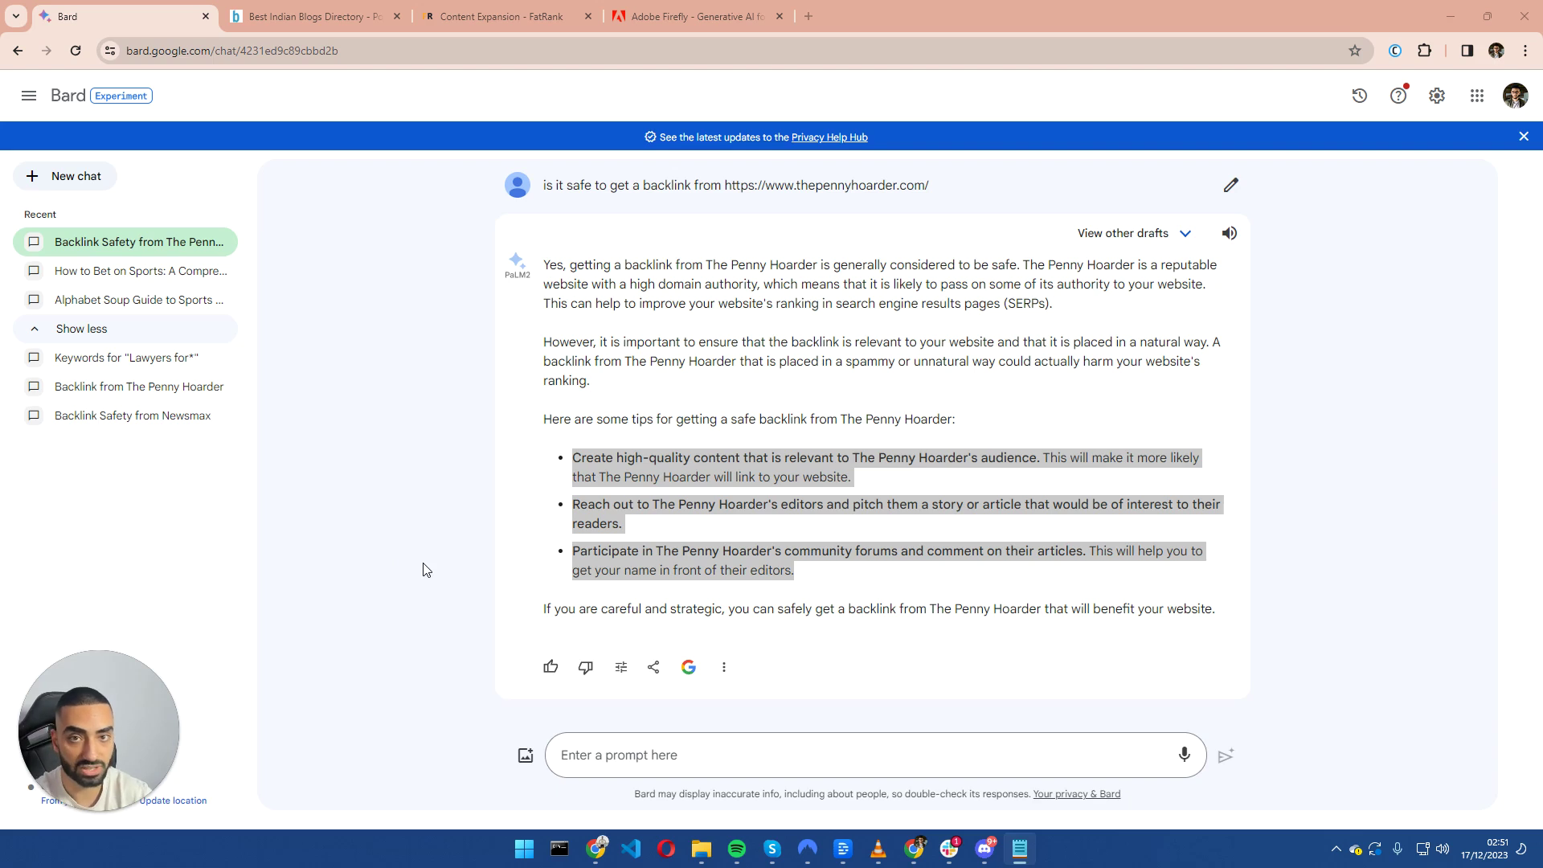
left_click(691, 754)
type("is it safe to get a backlink from : https://www.blogadda.com/")
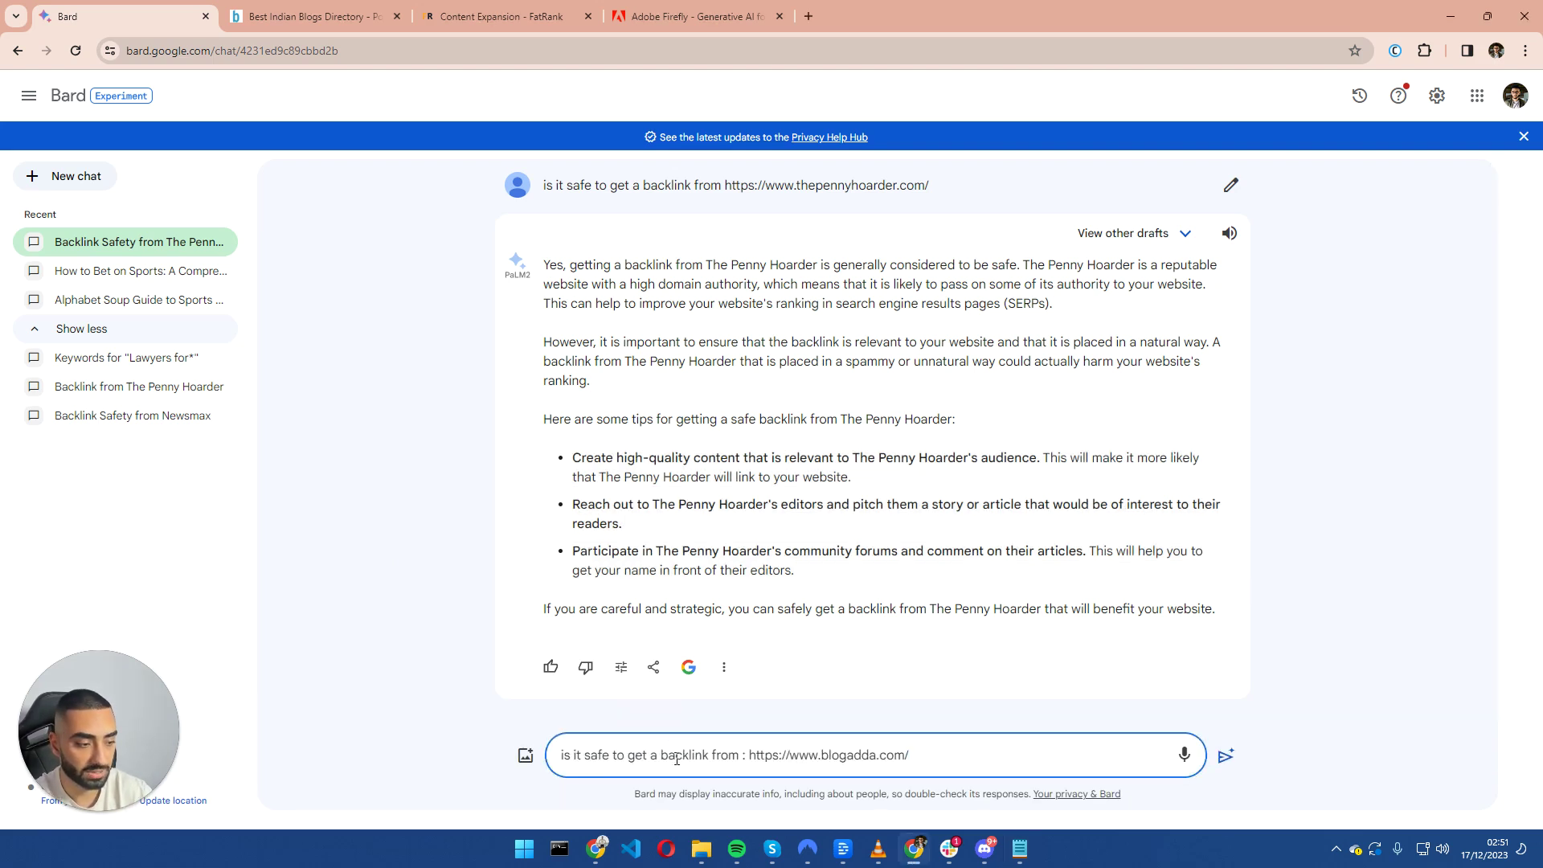
Submit the BlogAdda question and review its reasons, including low-quality guest posts and not-reputable source.
left_click(1226, 756)
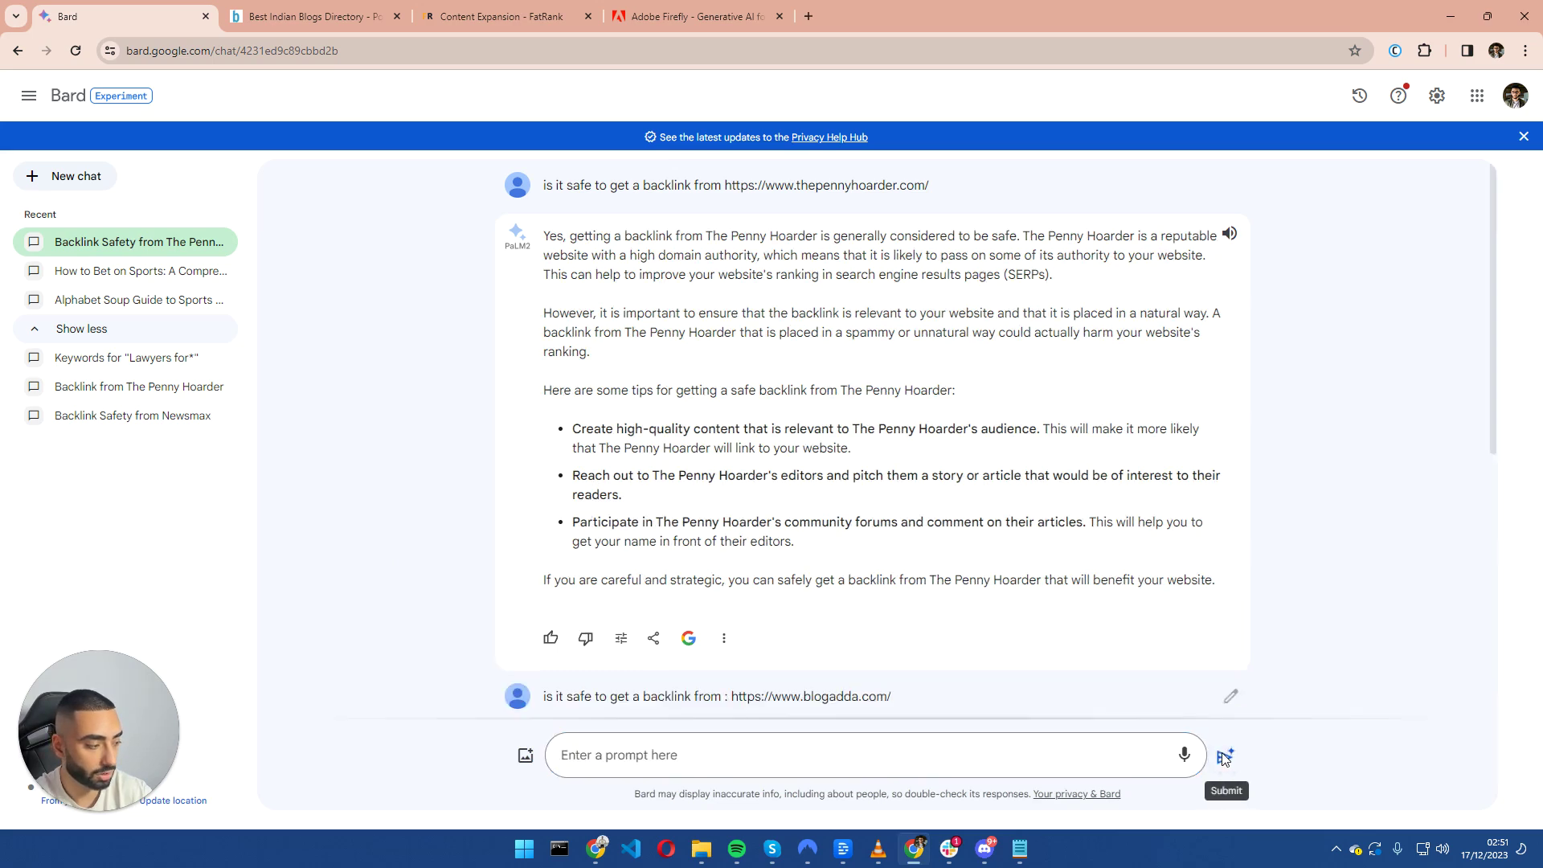
left_click_drag(550, 177, 665, 178)
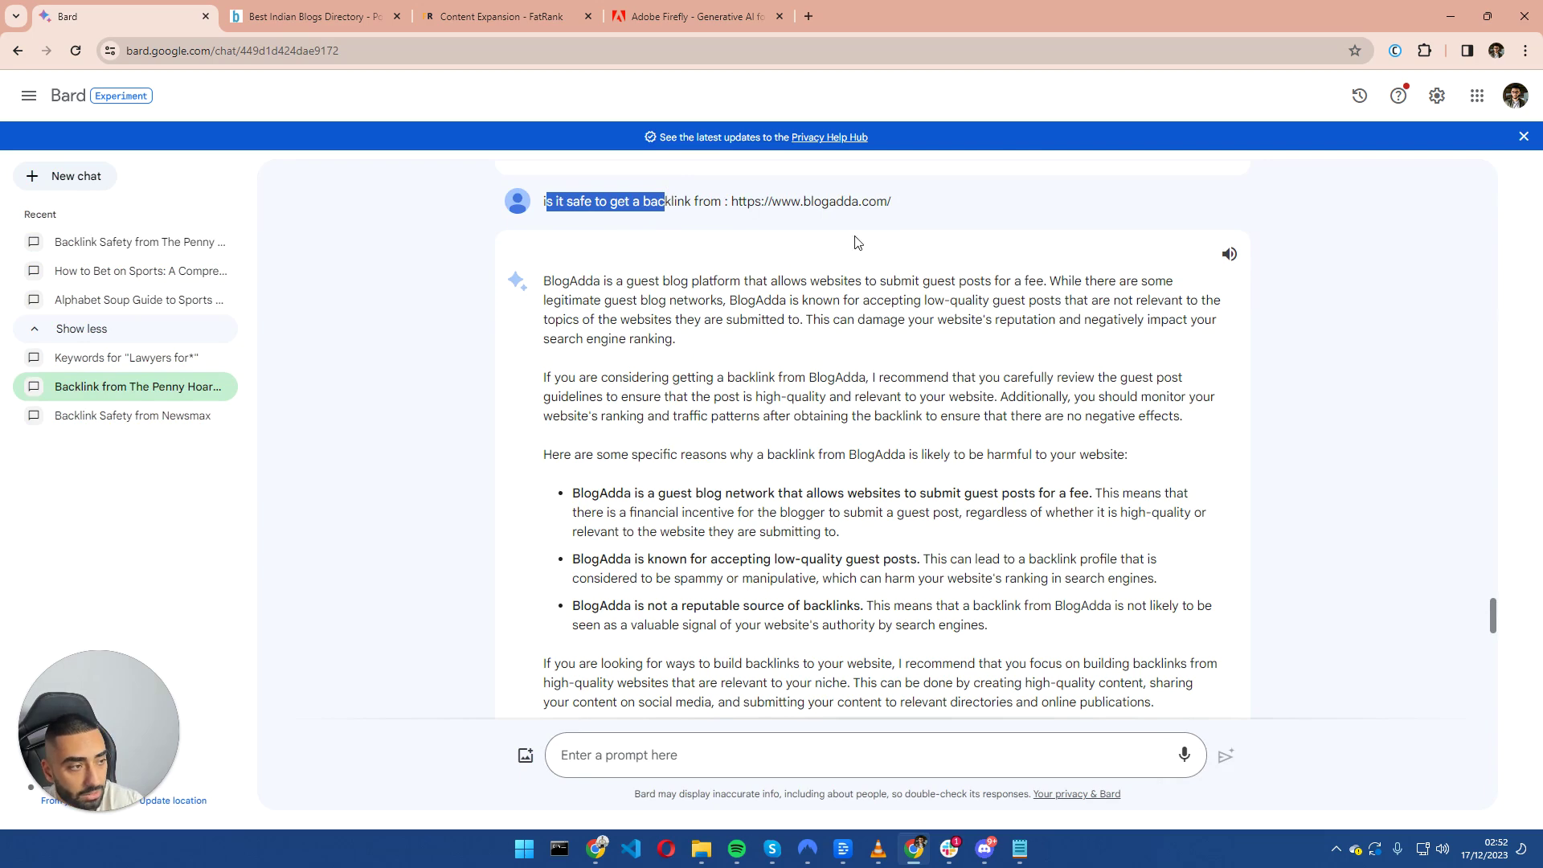
scroll(737, 251, "down", 1)
left_click_drag(552, 200, 1148, 202)
left_click_drag(1061, 201, 664, 259)
scroll(586, 413, "down", 1)
scroll(587, 410, "up", 1)
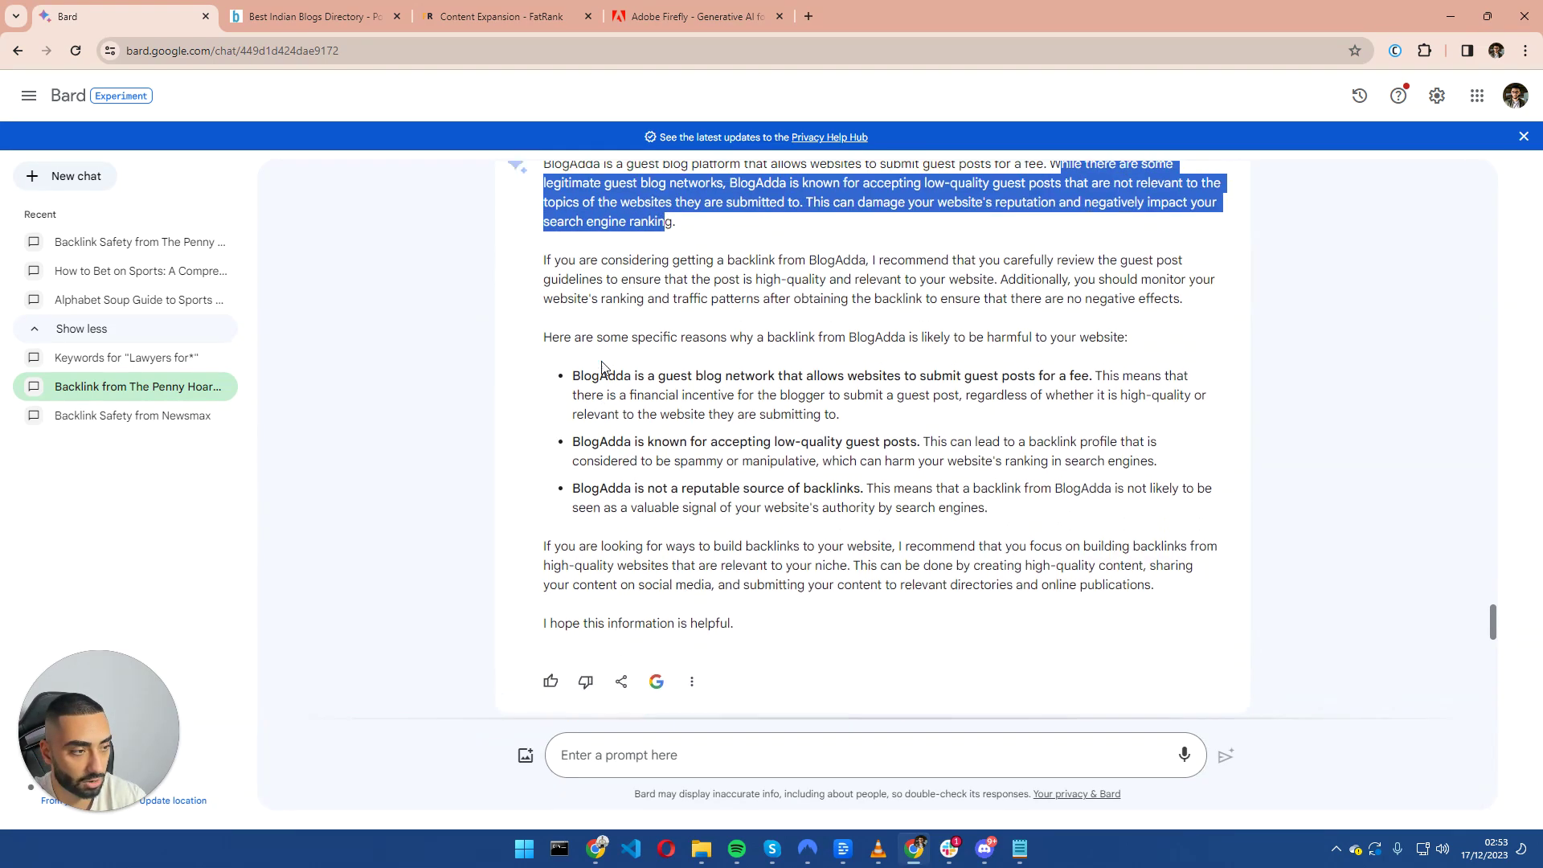
left_click_drag(575, 416, 1098, 414)
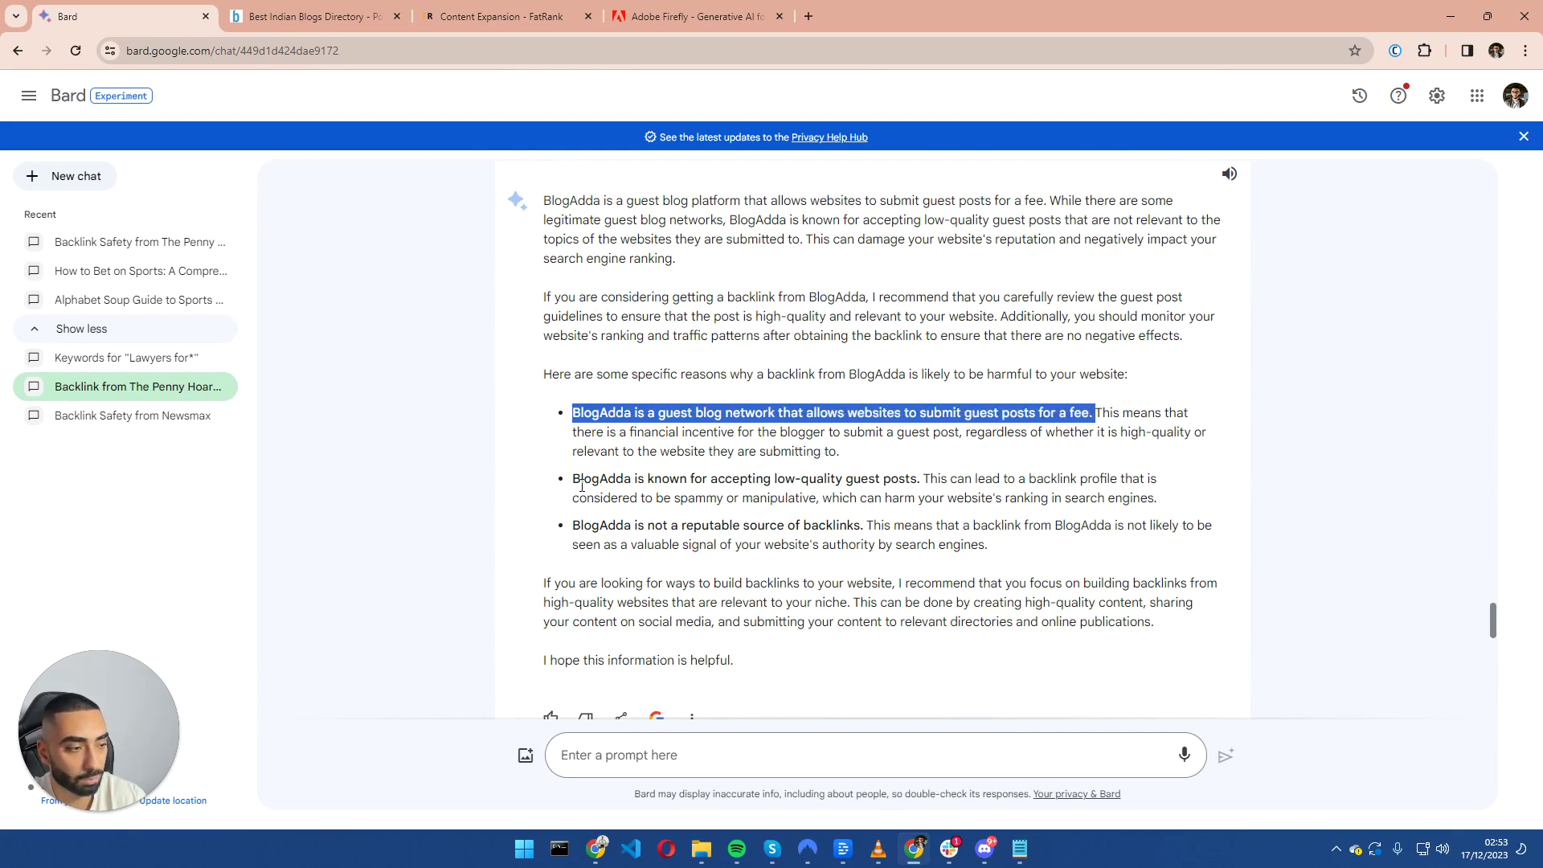
left_click_drag(875, 479, 920, 479)
left_click_drag(584, 527, 863, 526)
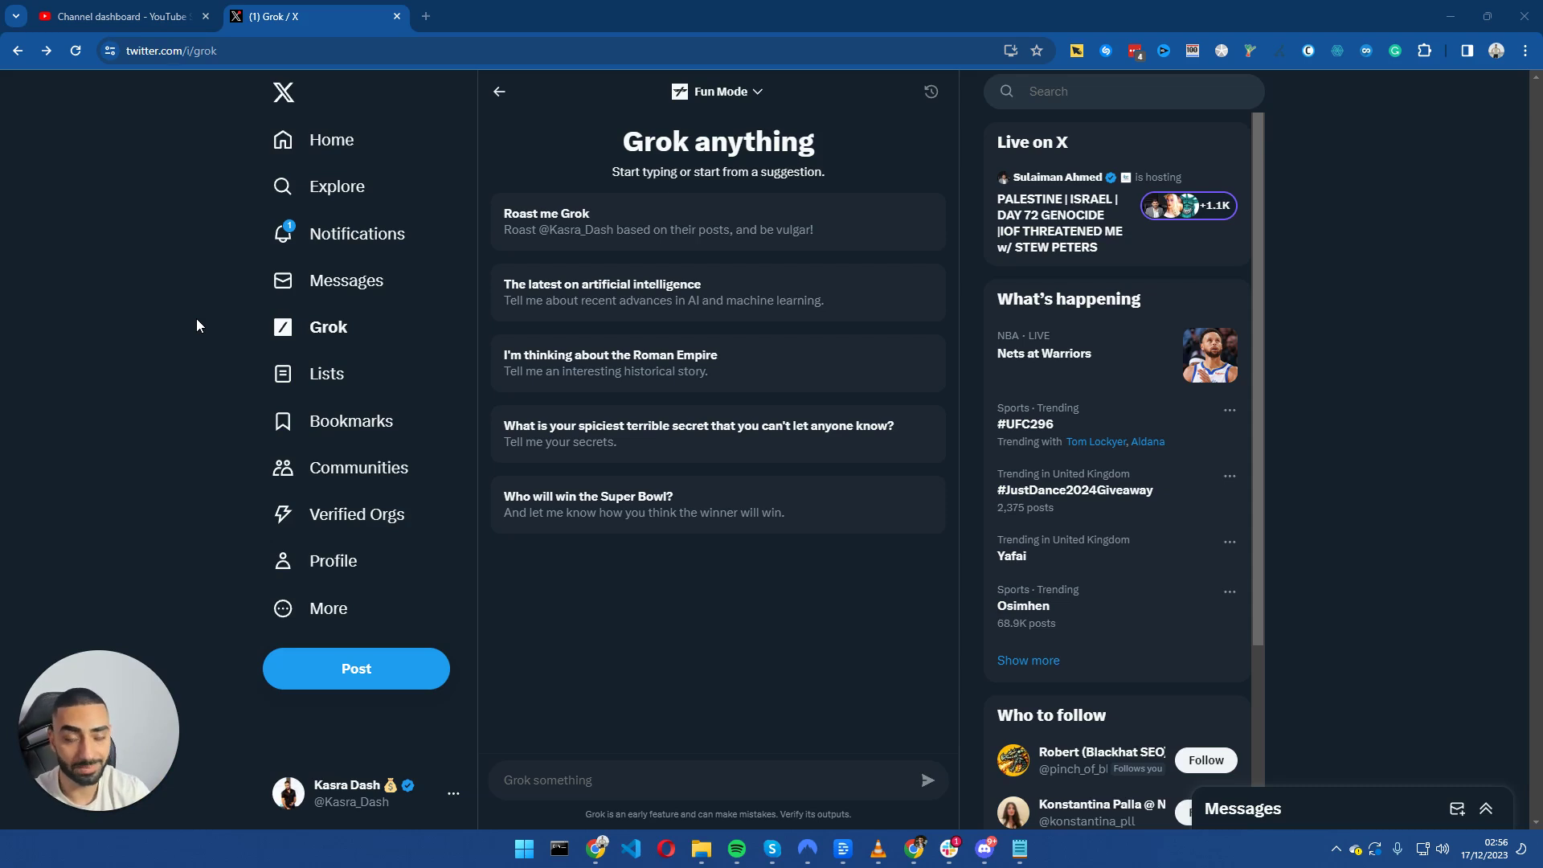
Paste the 'list 5 SEO news stories from the past week' prompt into Grok and send it.
left_click_drag(631, 132, 871, 264)
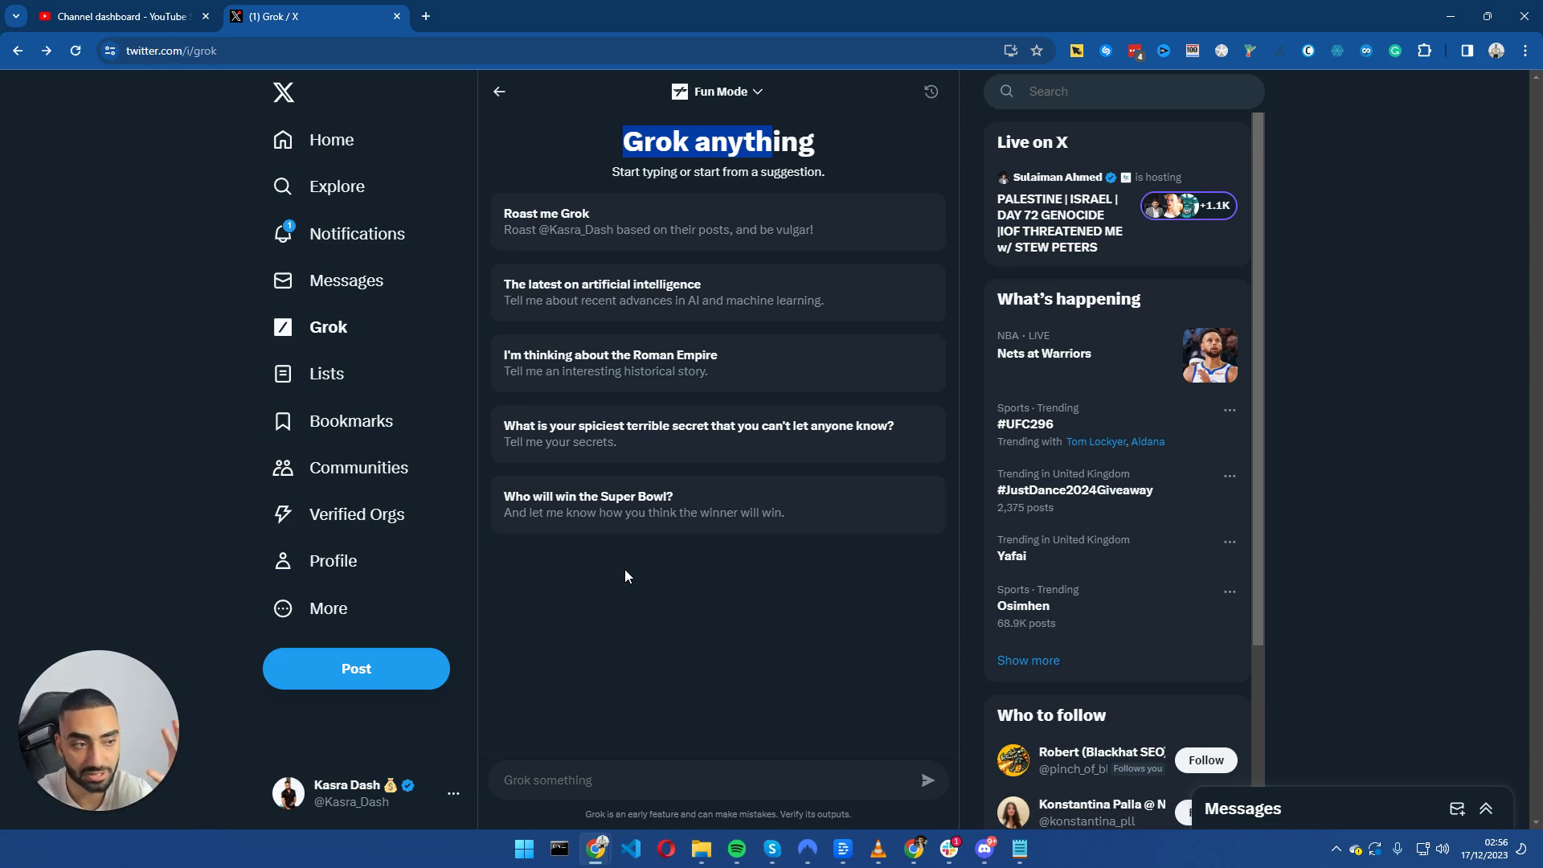
left_click(616, 766)
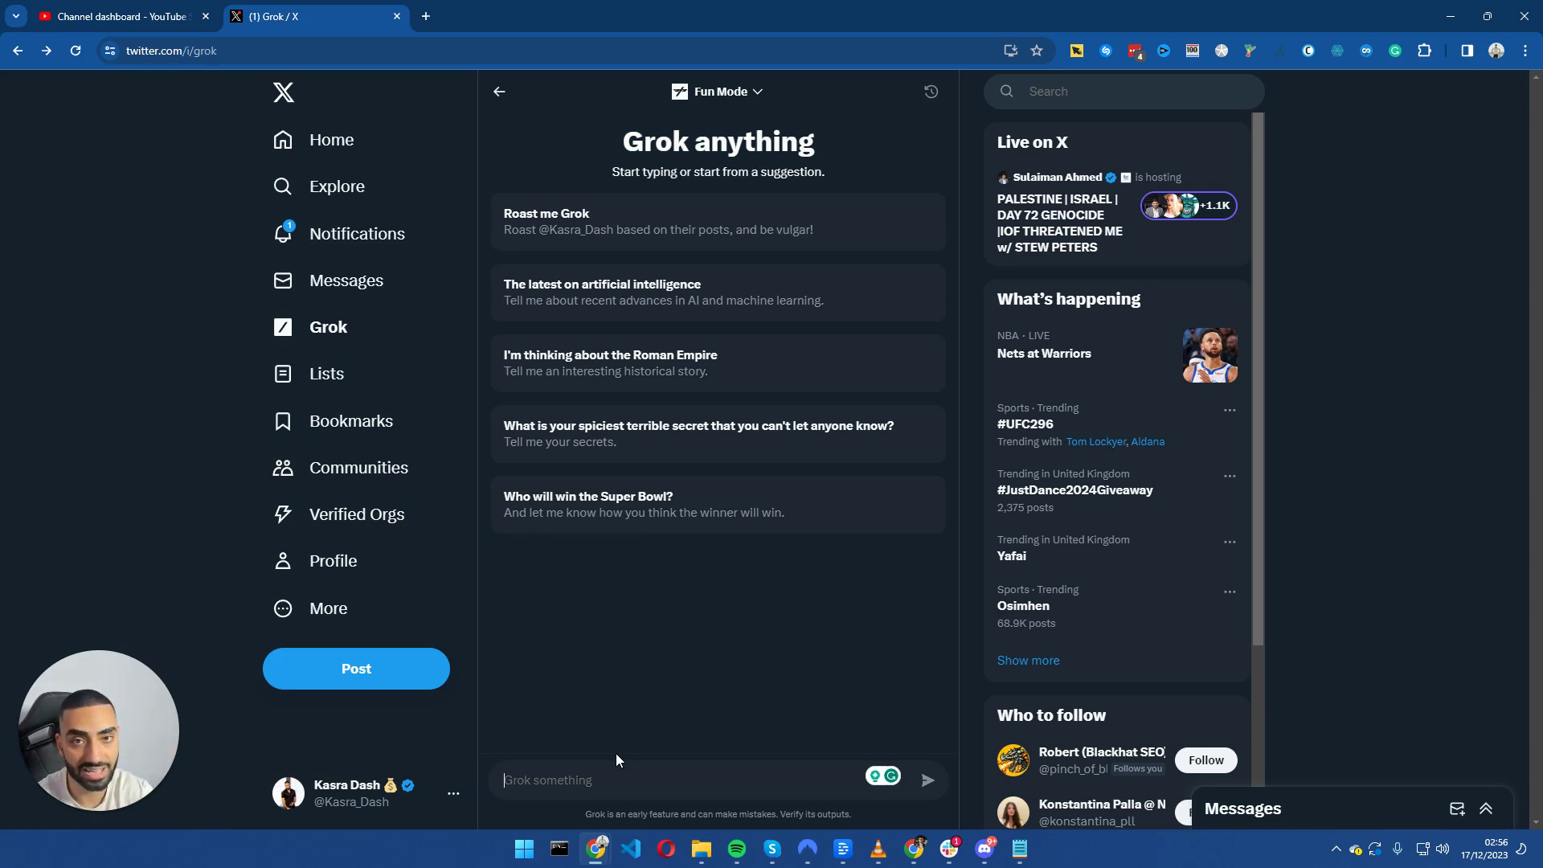
type("give me a list 5 seo related news that I need to know about in the past week")
left_click(507, 766)
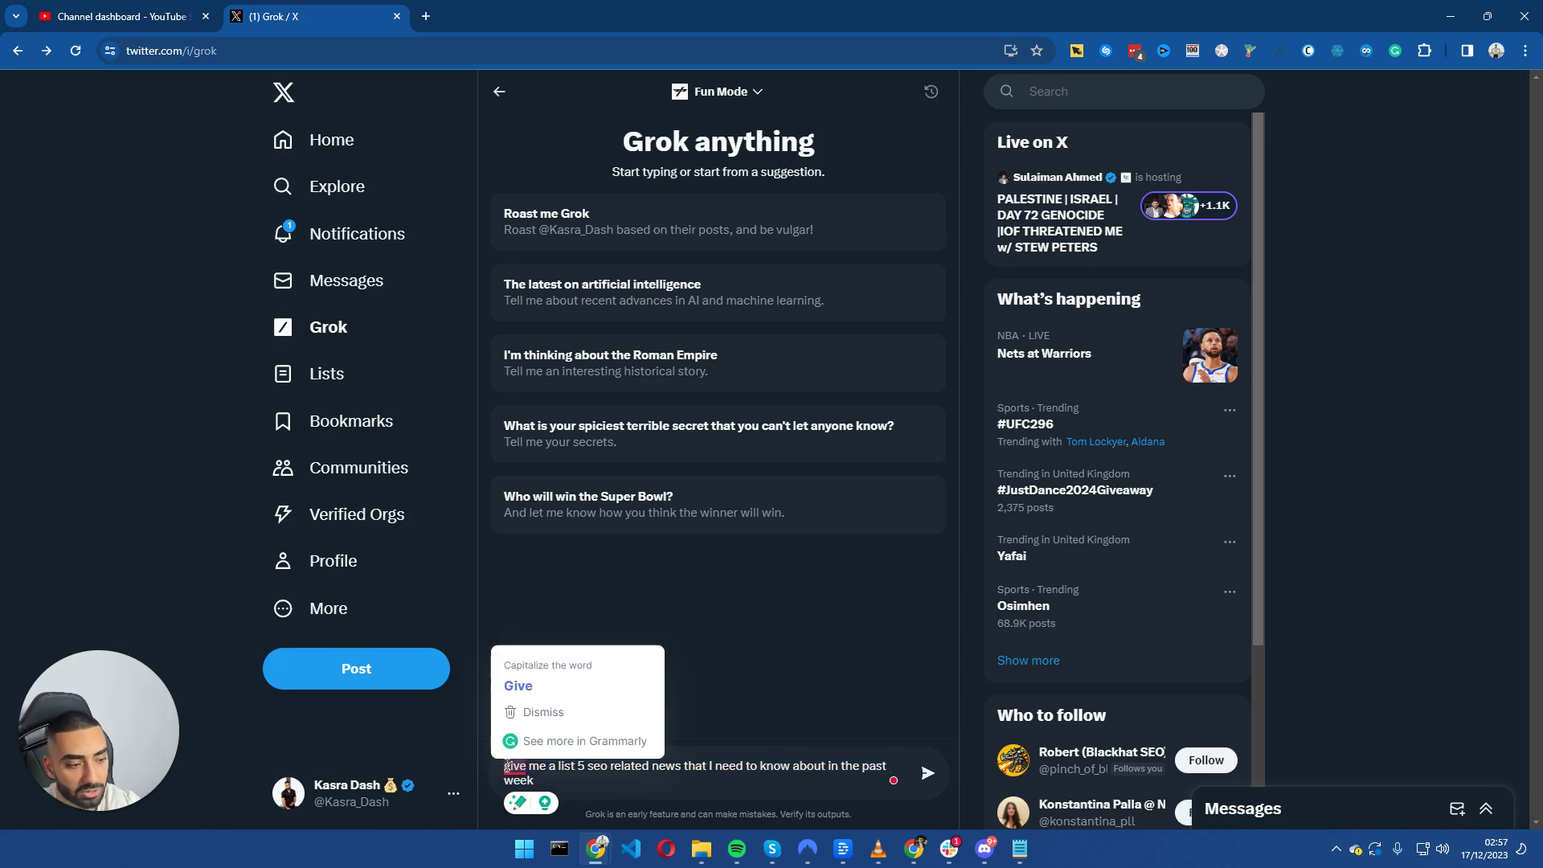
left_click_drag(558, 771, 609, 768)
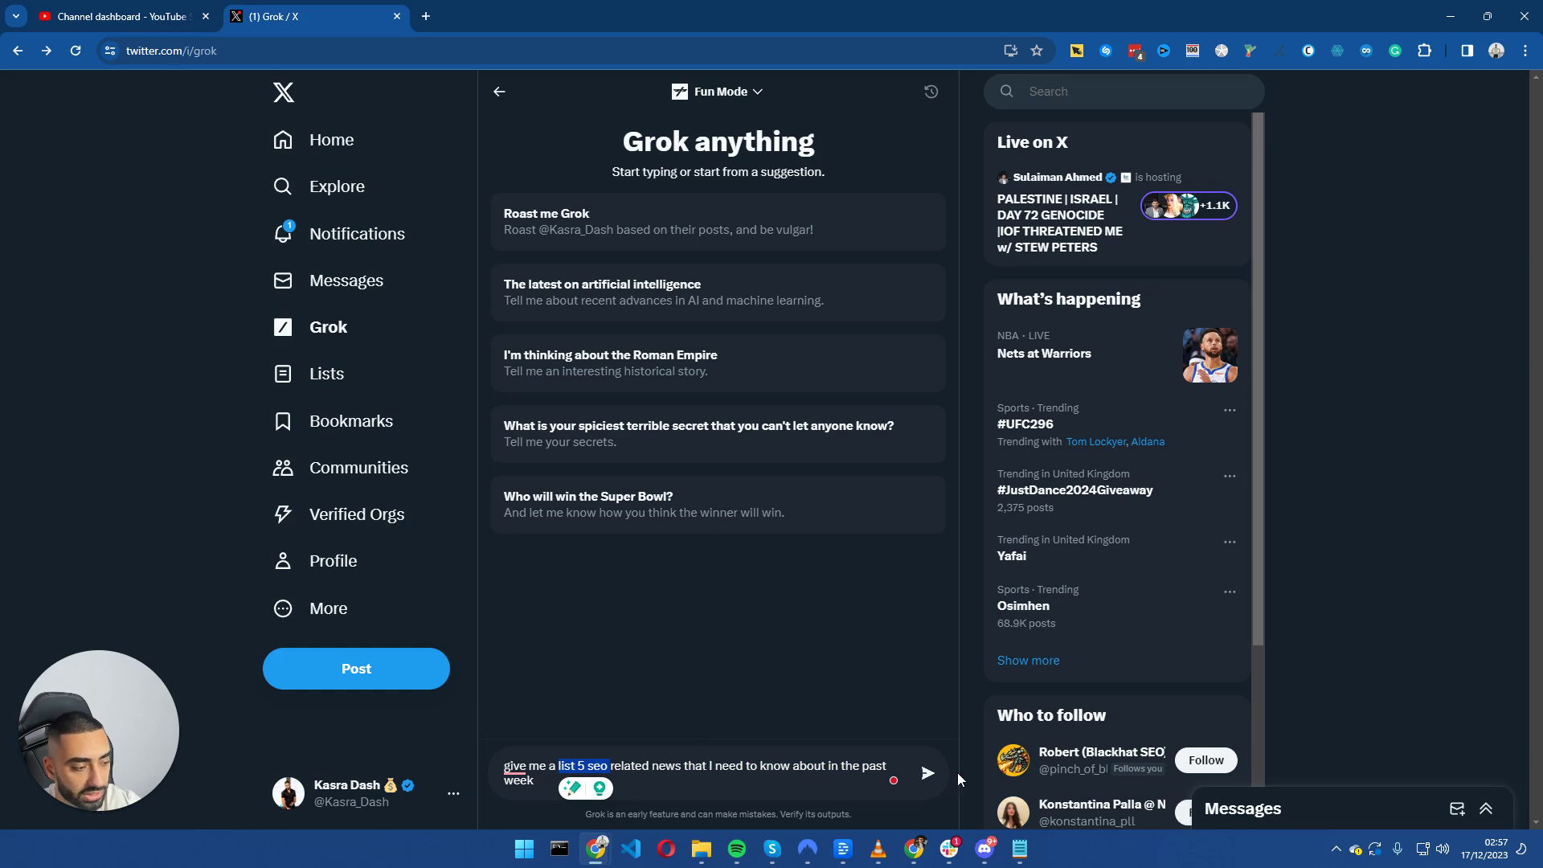
left_click(932, 775)
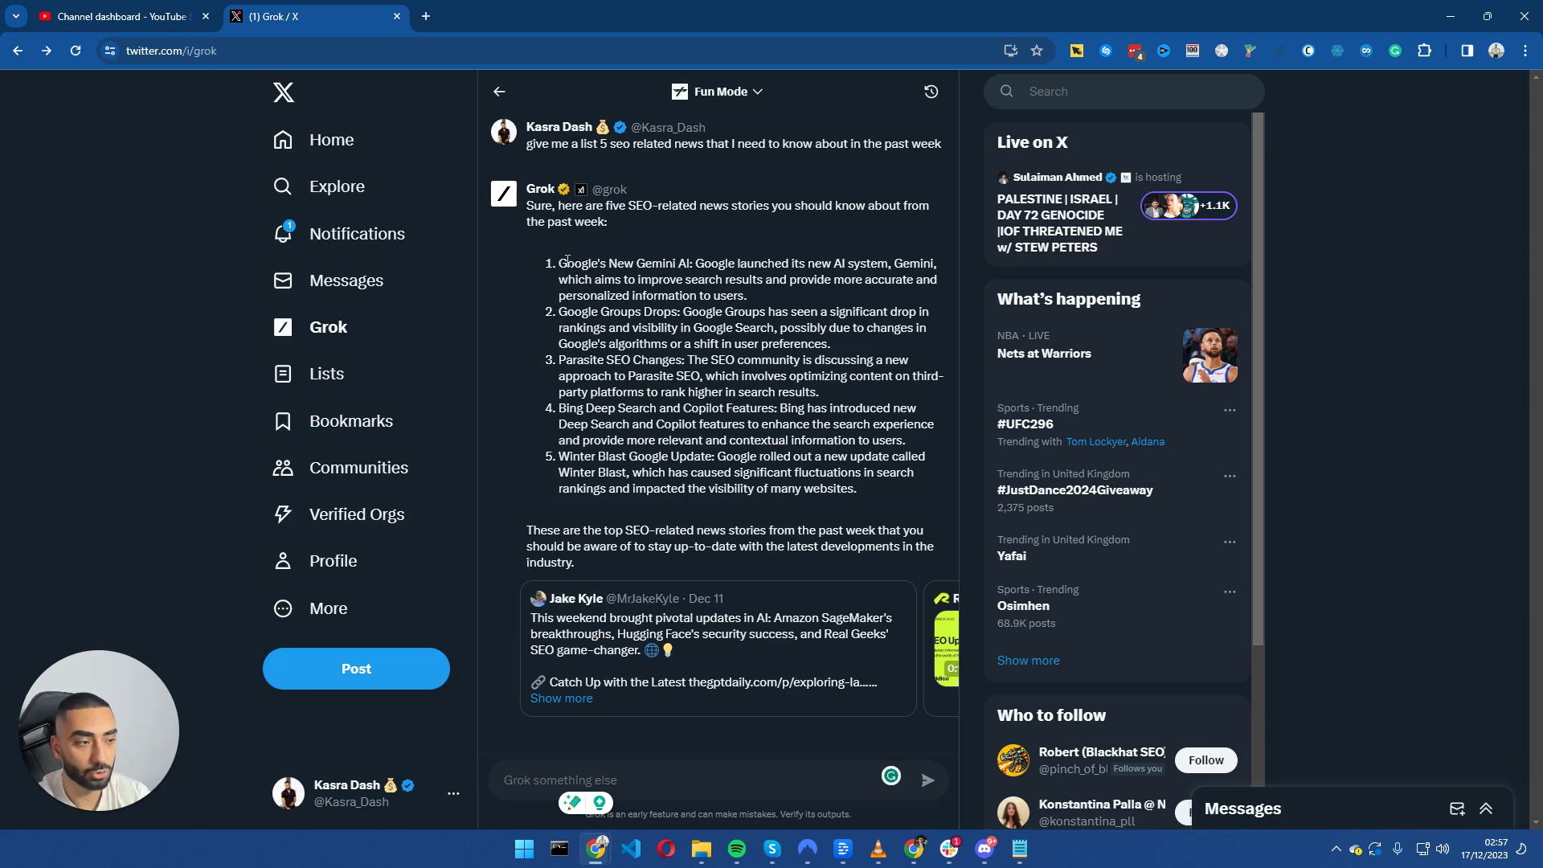
Review Grok's items: Google Gemini, Google Groups drop, Bing Deep Search and the Winter Blast update.
left_click_drag(564, 265, 890, 268)
left_click(643, 314)
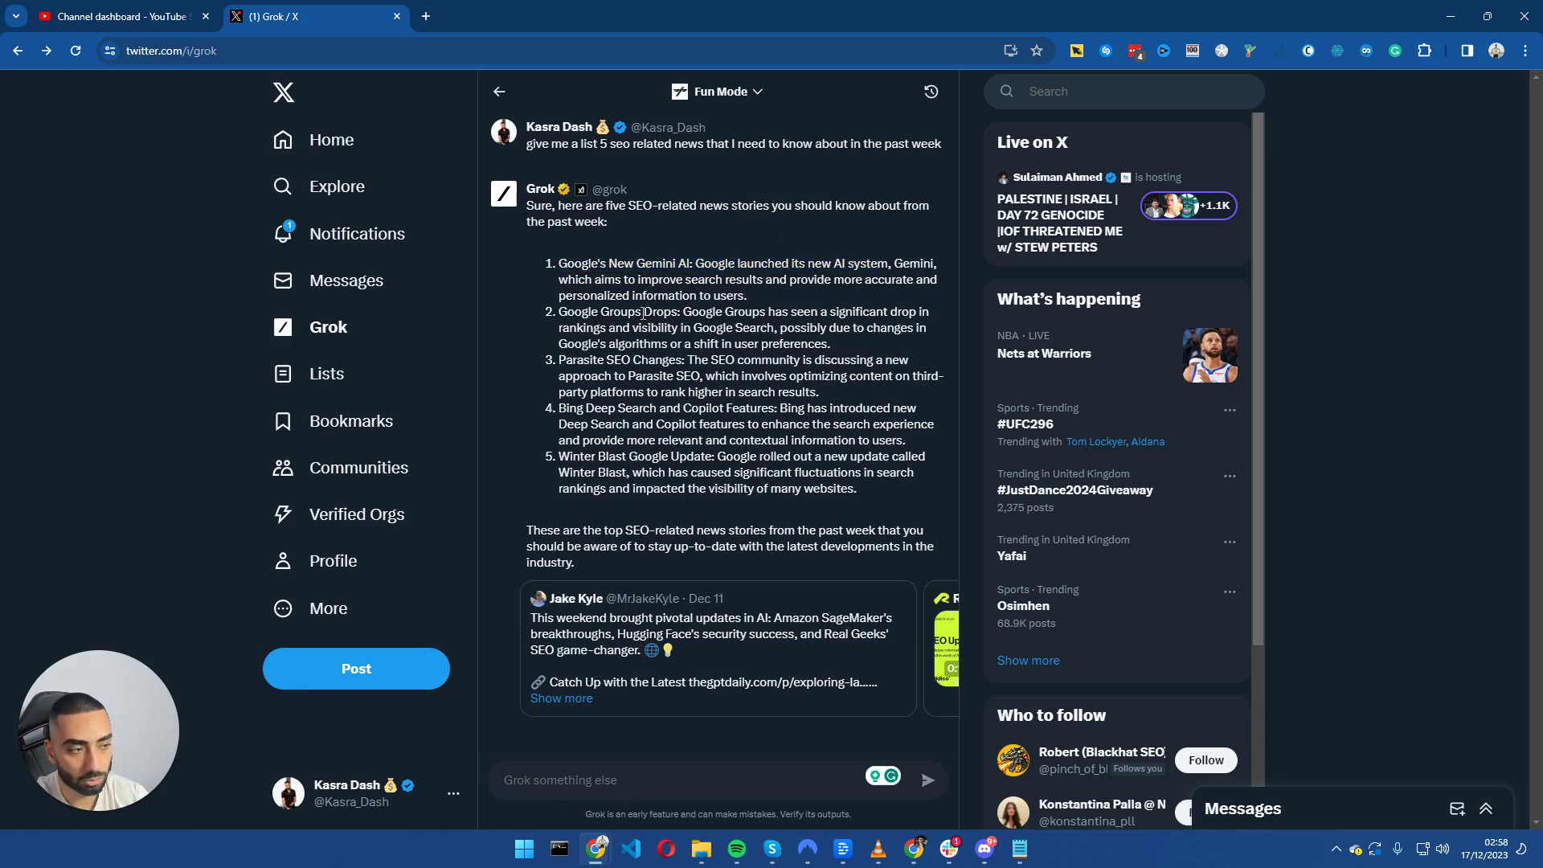
left_click_drag(690, 313, 799, 391)
left_click(581, 361)
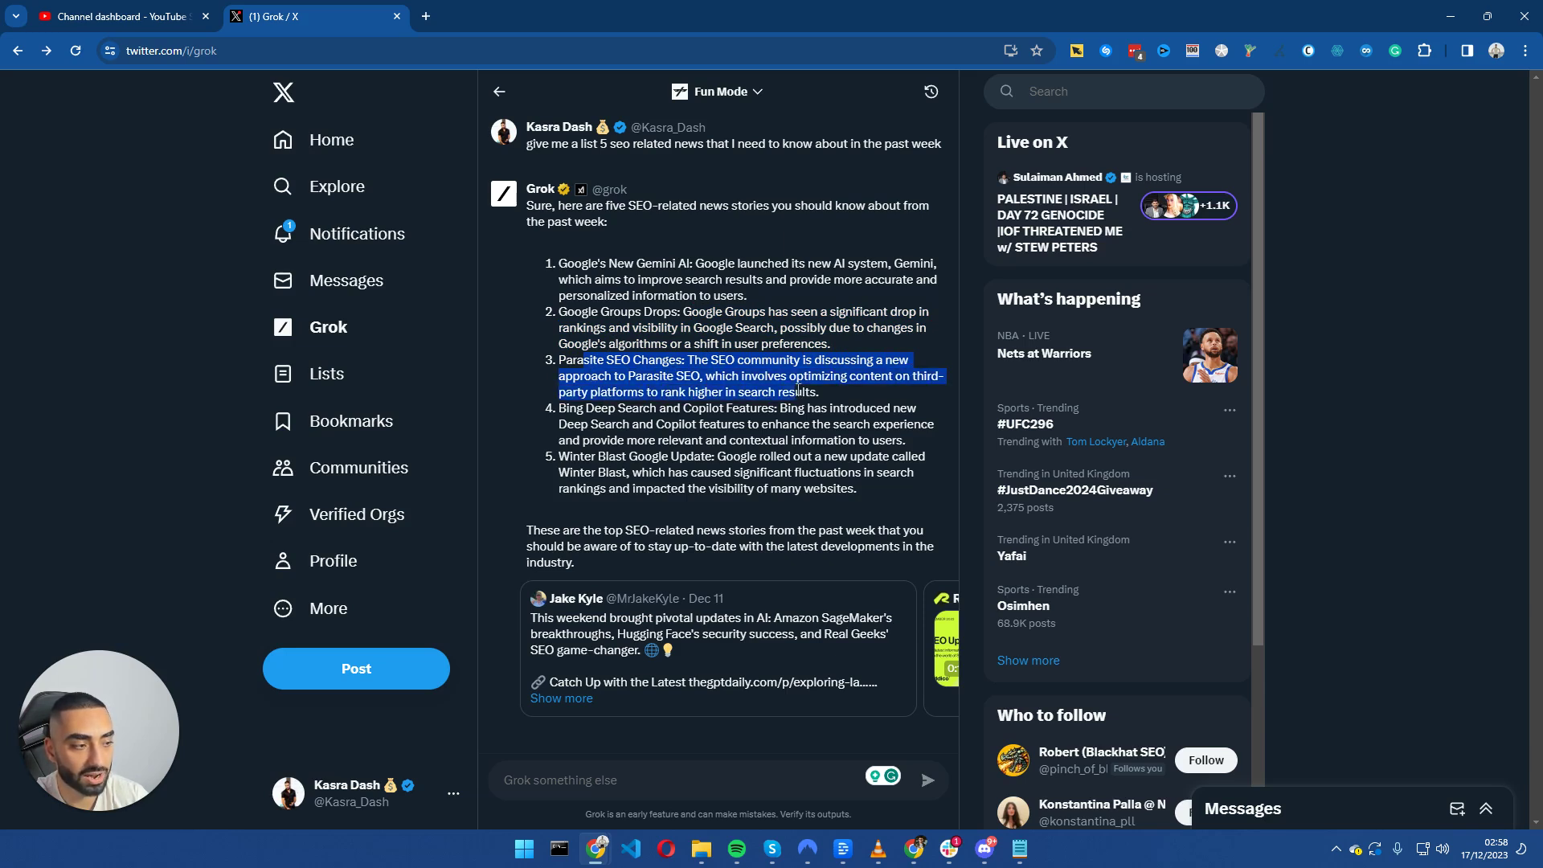
left_click_drag(567, 409, 918, 432)
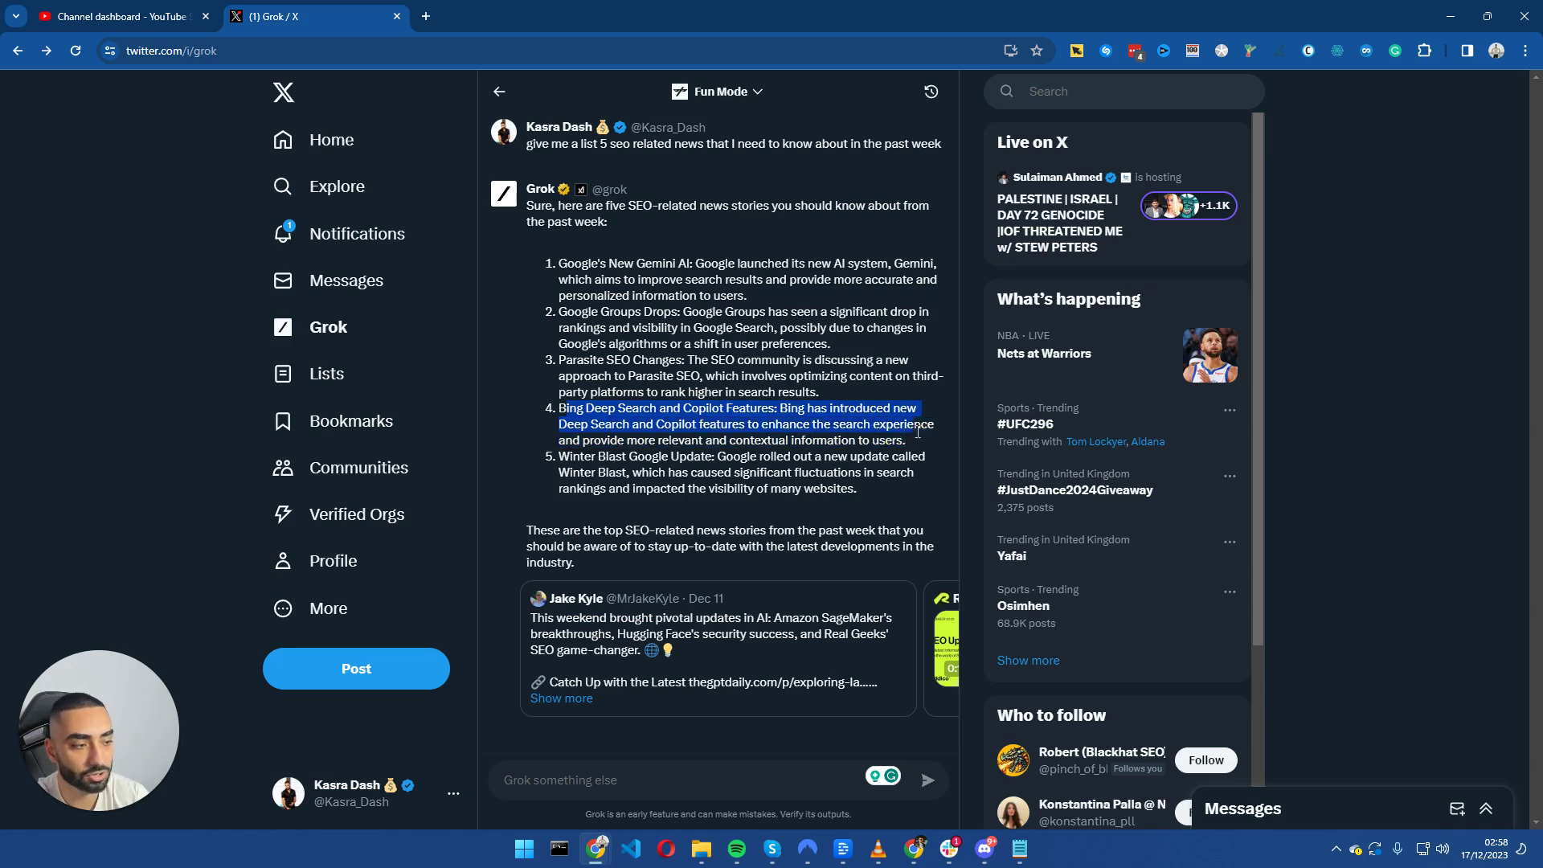
left_click_drag(570, 458, 716, 492)
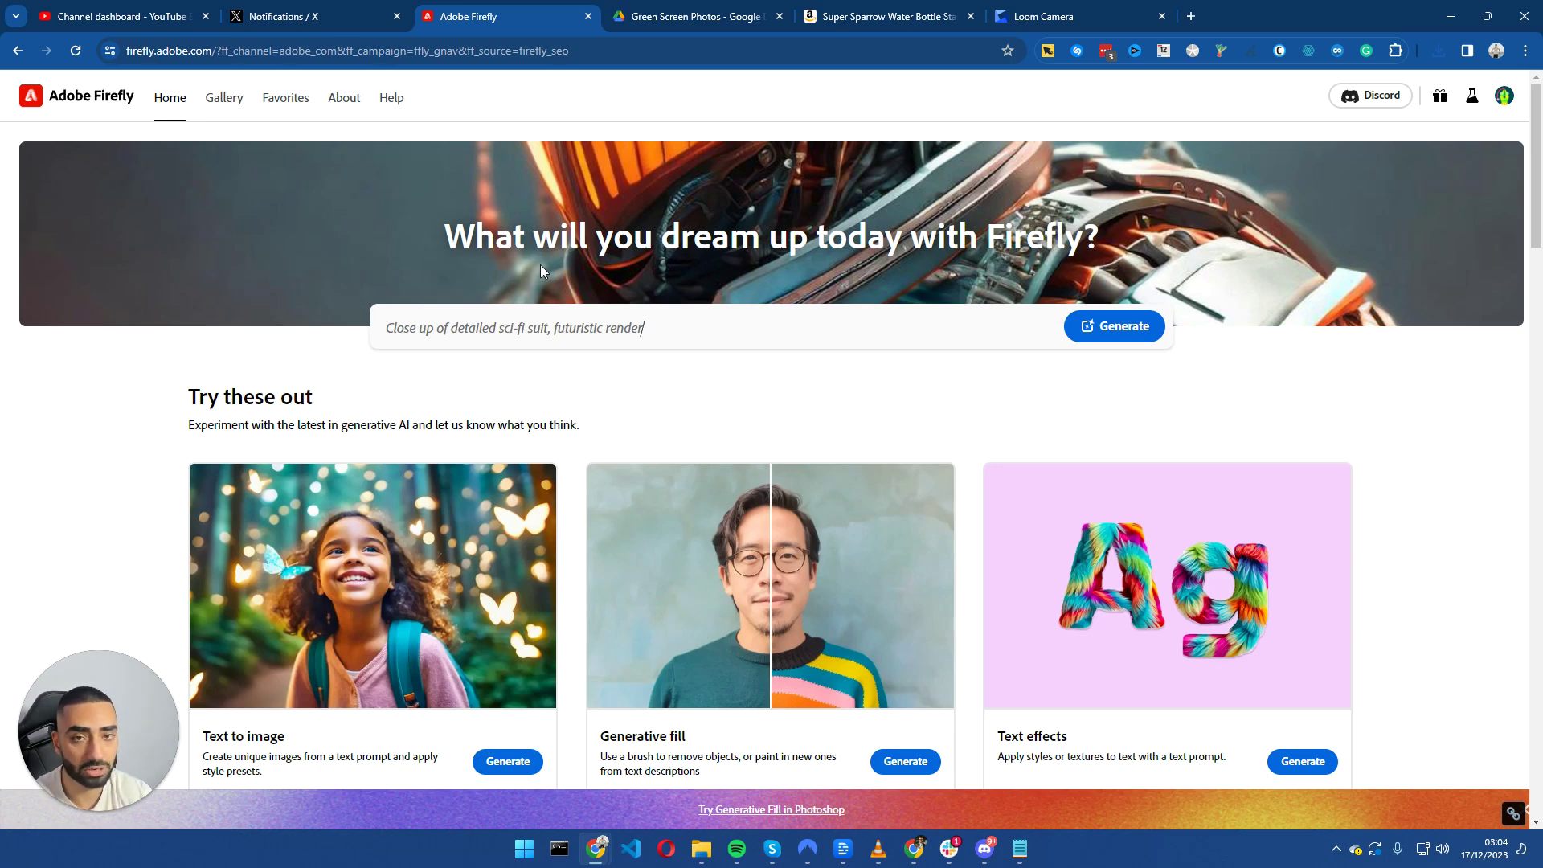
View the Super Sparrow bottle's Amazon product page with the enlarged image closed.
key("ctrl+5")
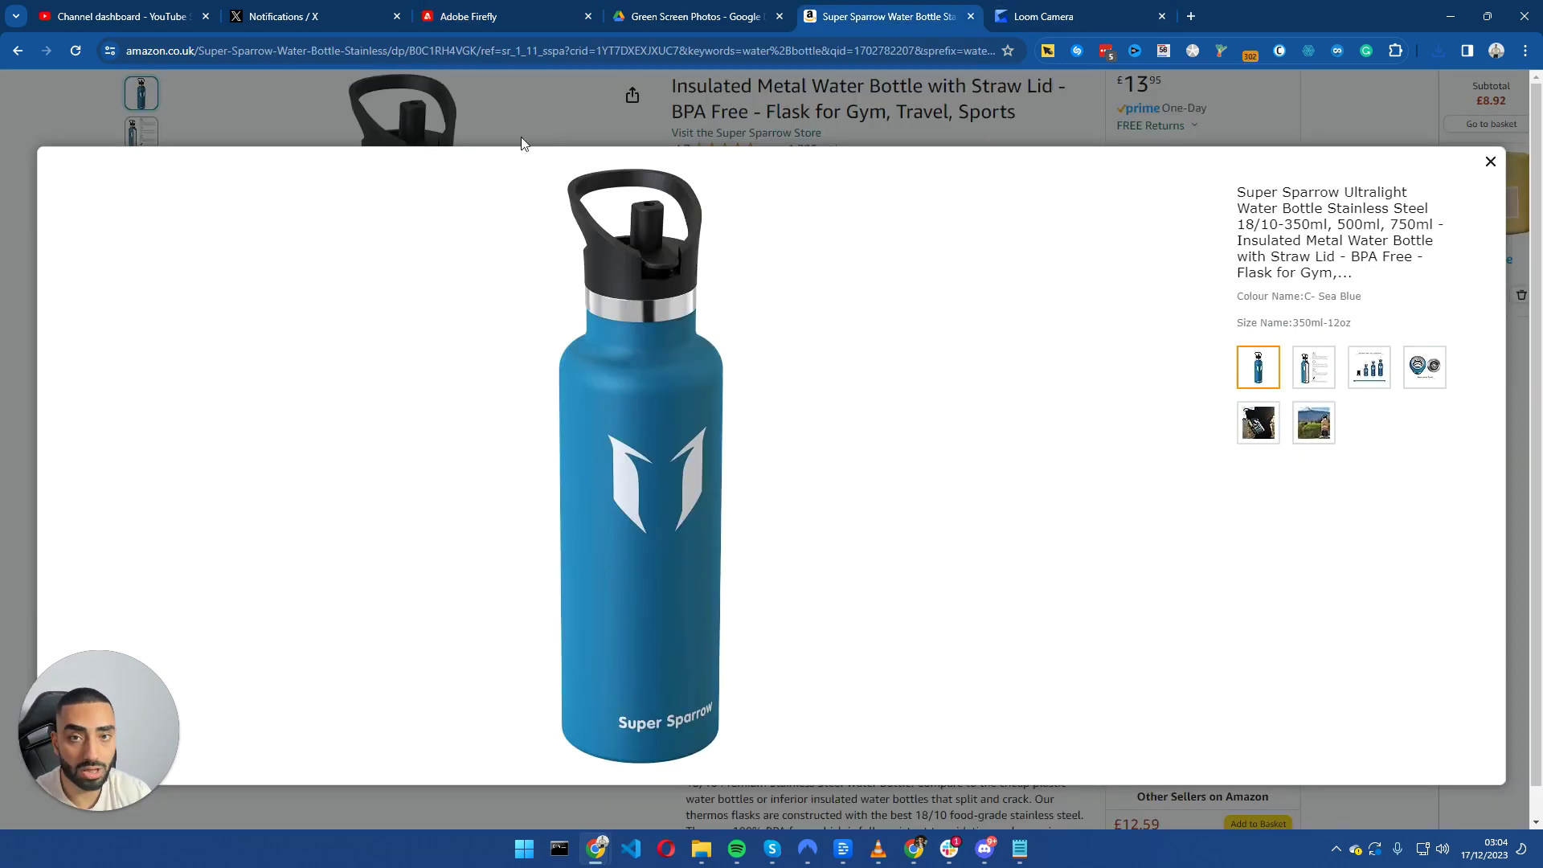
left_click(640, 124)
scroll(1030, 377, "up", 2)
scroll(1030, 377, "up", 1)
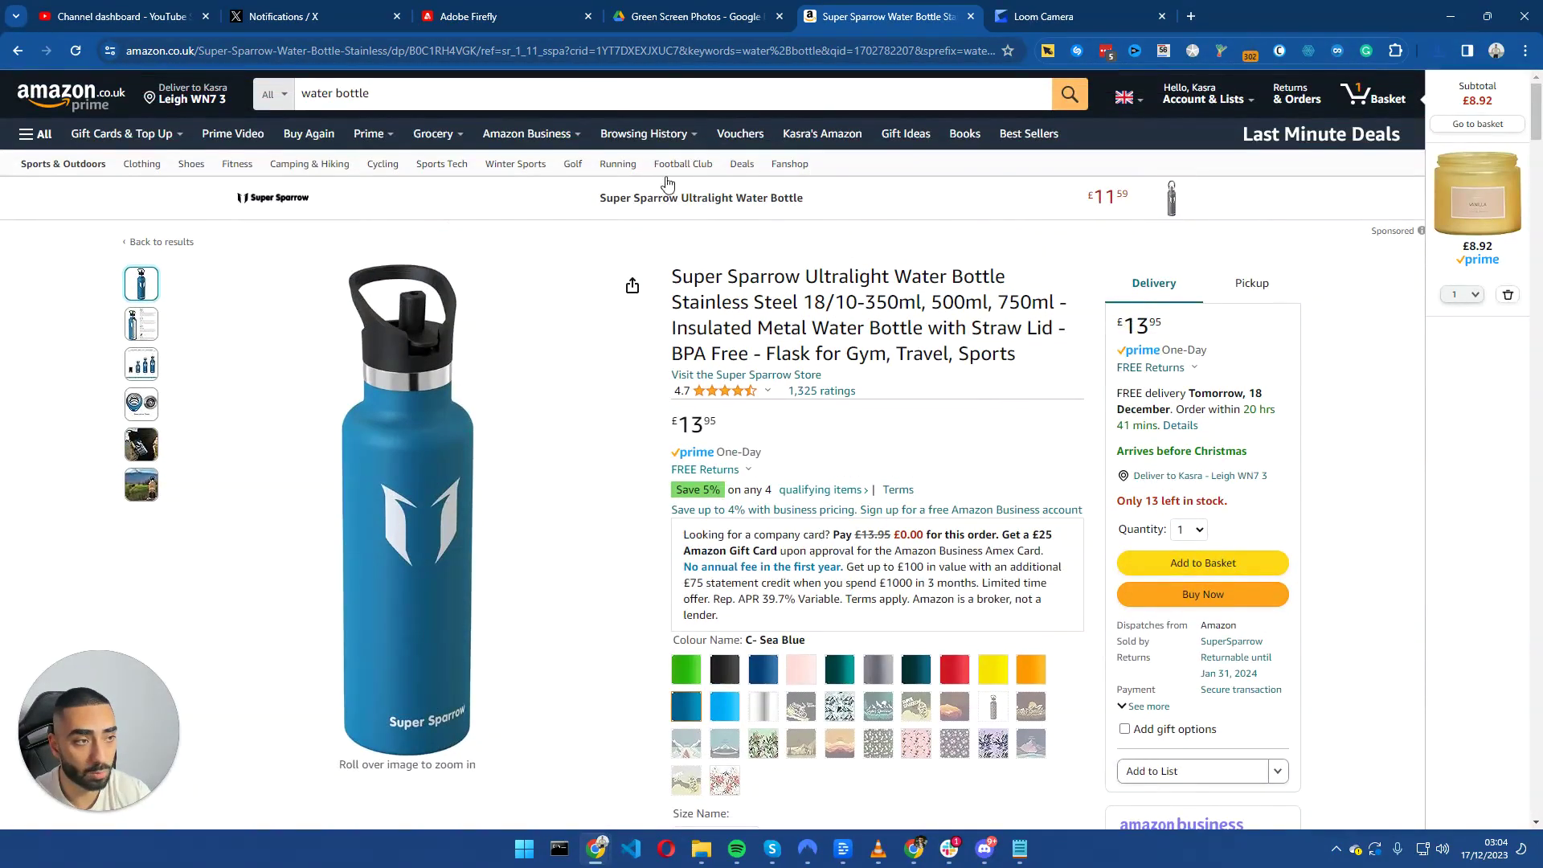
Return to Adobe Firefly and open the Generative fill feature.
left_click(509, 17)
scroll(686, 334, "down", 5)
scroll(686, 333, "up", 4)
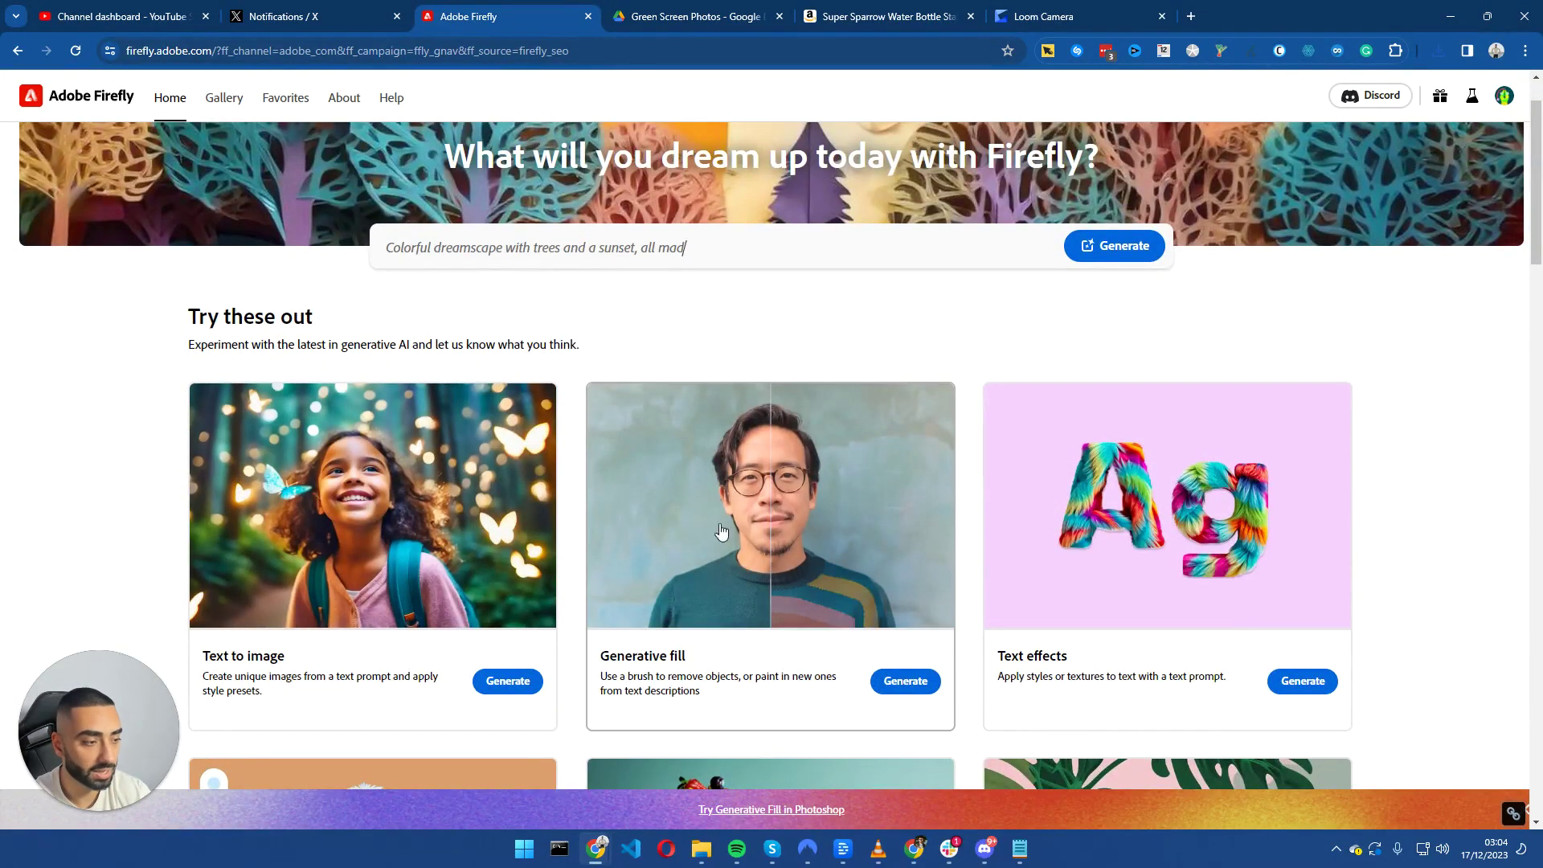
left_click(919, 524)
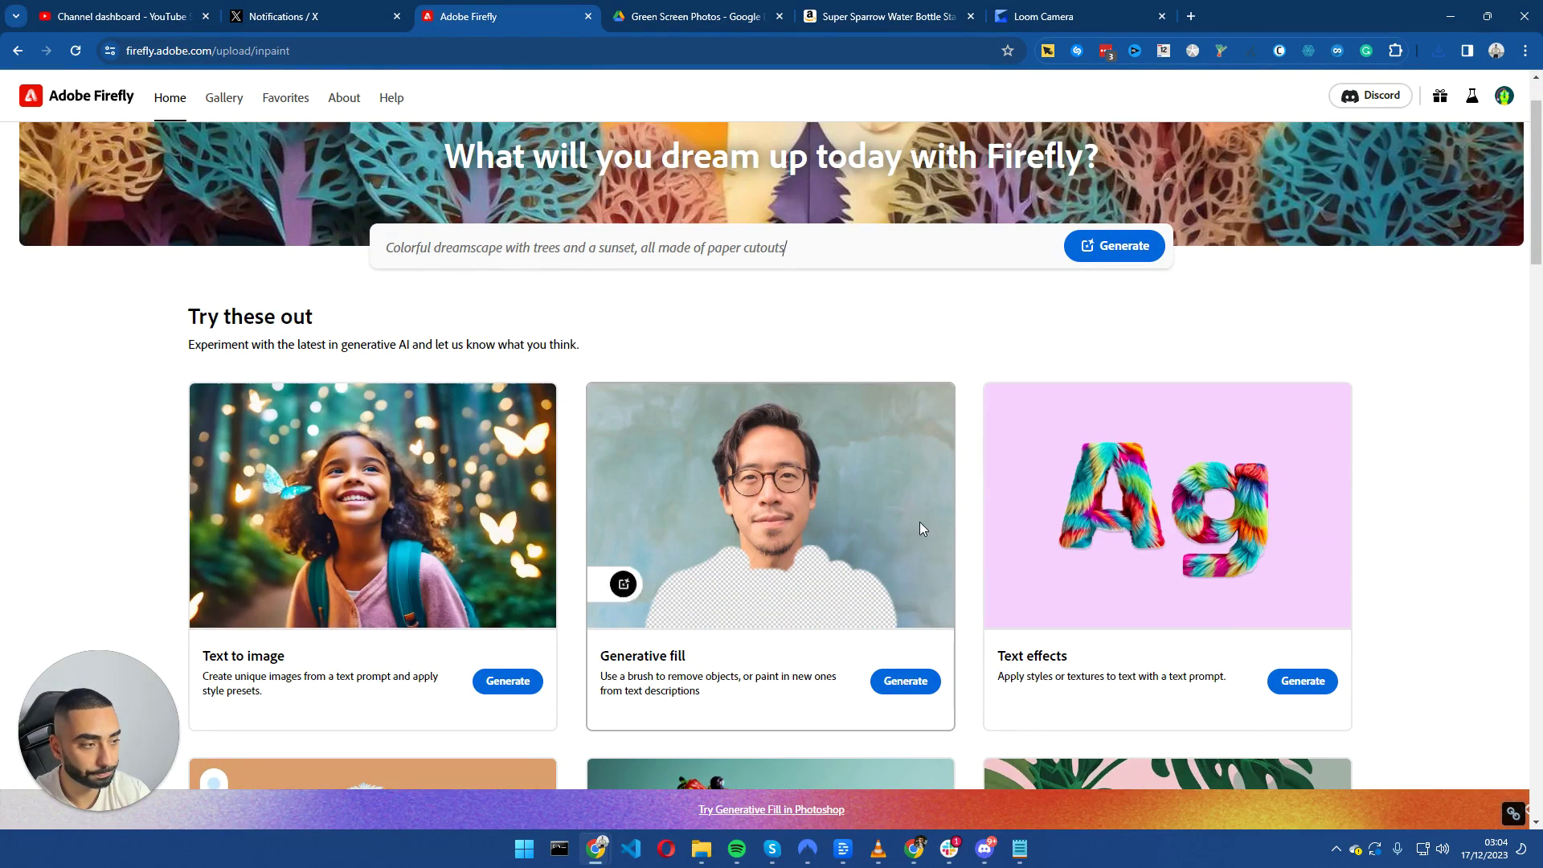
Load the downloaded bottle photo and mask the background around its lower half.
left_click(1439, 51)
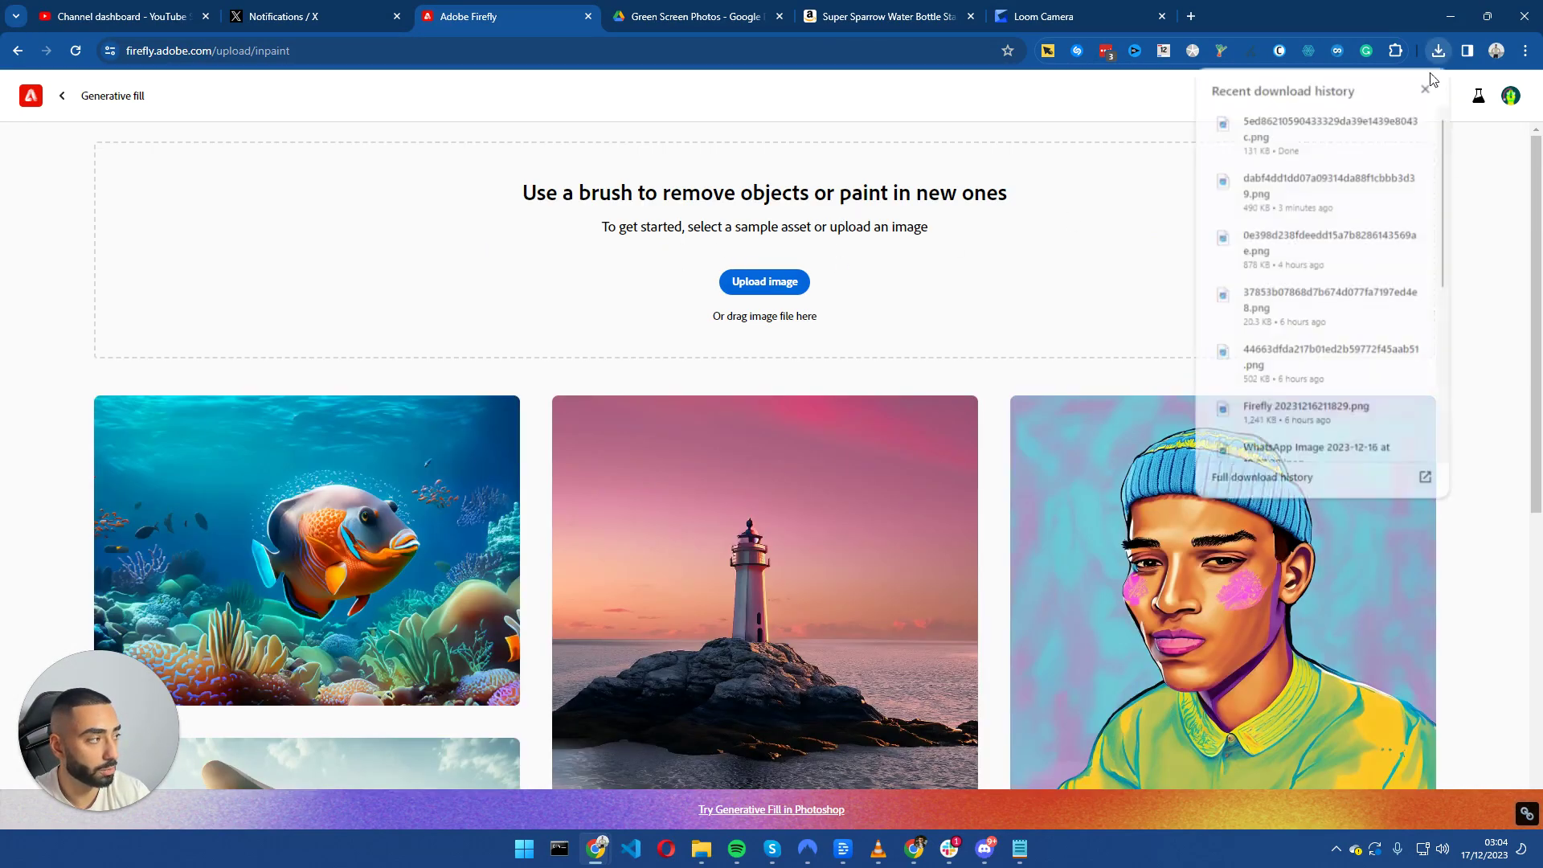
left_click_drag(1302, 127, 878, 269)
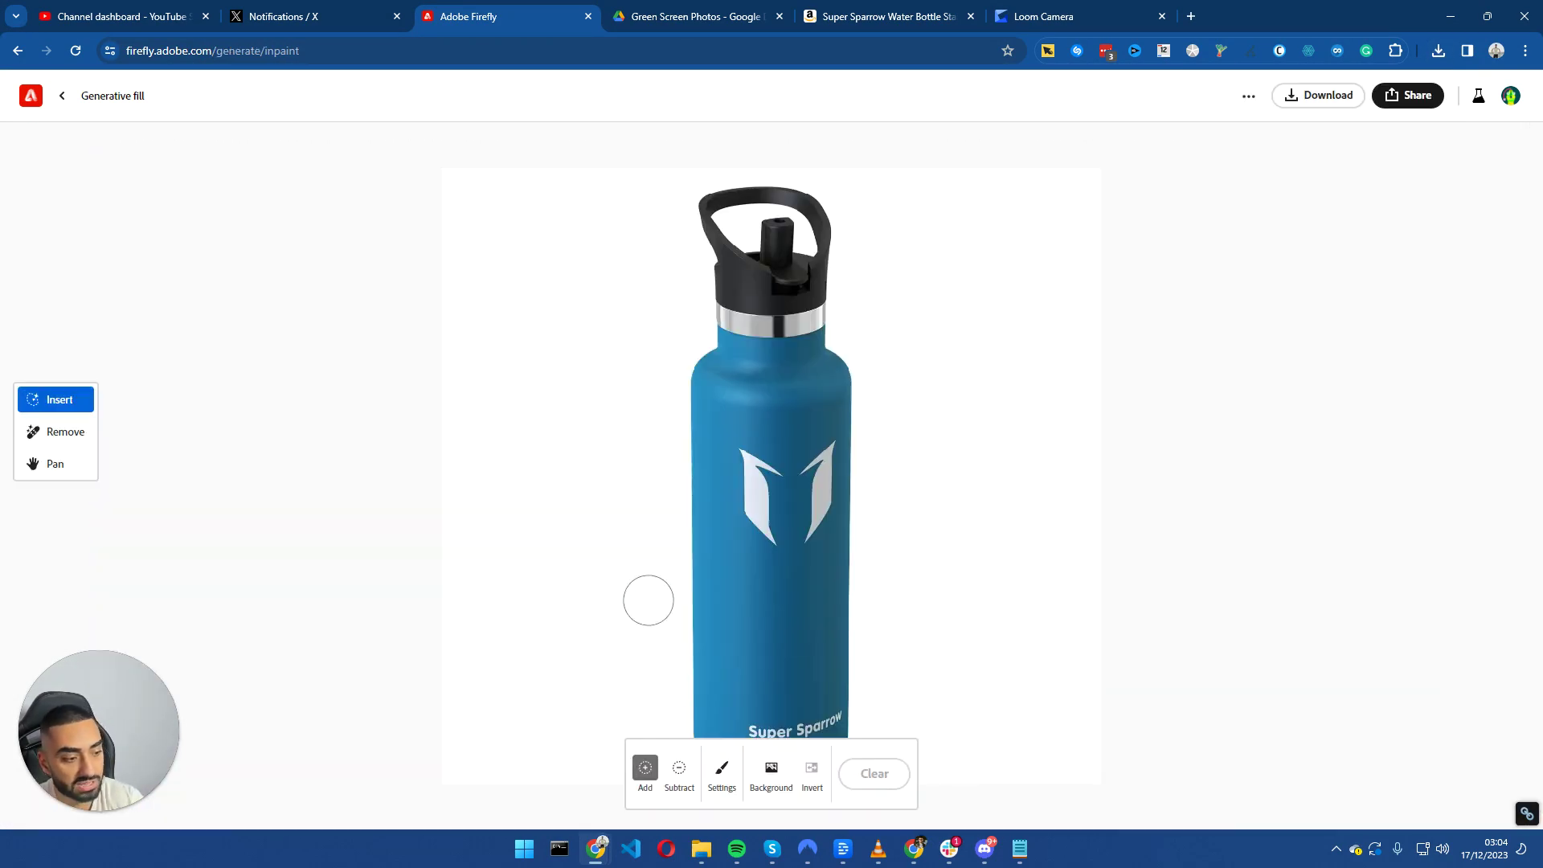
left_click_drag(666, 562, 665, 788)
mouse_move(899, 815)
left_mouse_down()
mouse_move(906, 734)
mouse_move(883, 712)
mouse_move(882, 558)
mouse_move(1096, 548)
mouse_move(1075, 723)
mouse_move(932, 588)
mouse_move(1164, 711)
mouse_move(1034, 601)
mouse_move(904, 639)
mouse_move(992, 723)
mouse_move(970, 696)
mouse_move(932, 704)
mouse_move(1054, 762)
left_mouse_up()
mouse_move(567, 792)
left_mouse_down()
mouse_move(551, 724)
mouse_move(613, 572)
mouse_move(517, 562)
mouse_move(424, 659)
mouse_move(643, 586)
mouse_move(642, 712)
mouse_move(602, 648)
mouse_move(524, 704)
mouse_move(460, 634)
mouse_move(429, 564)
left_mouse_up()
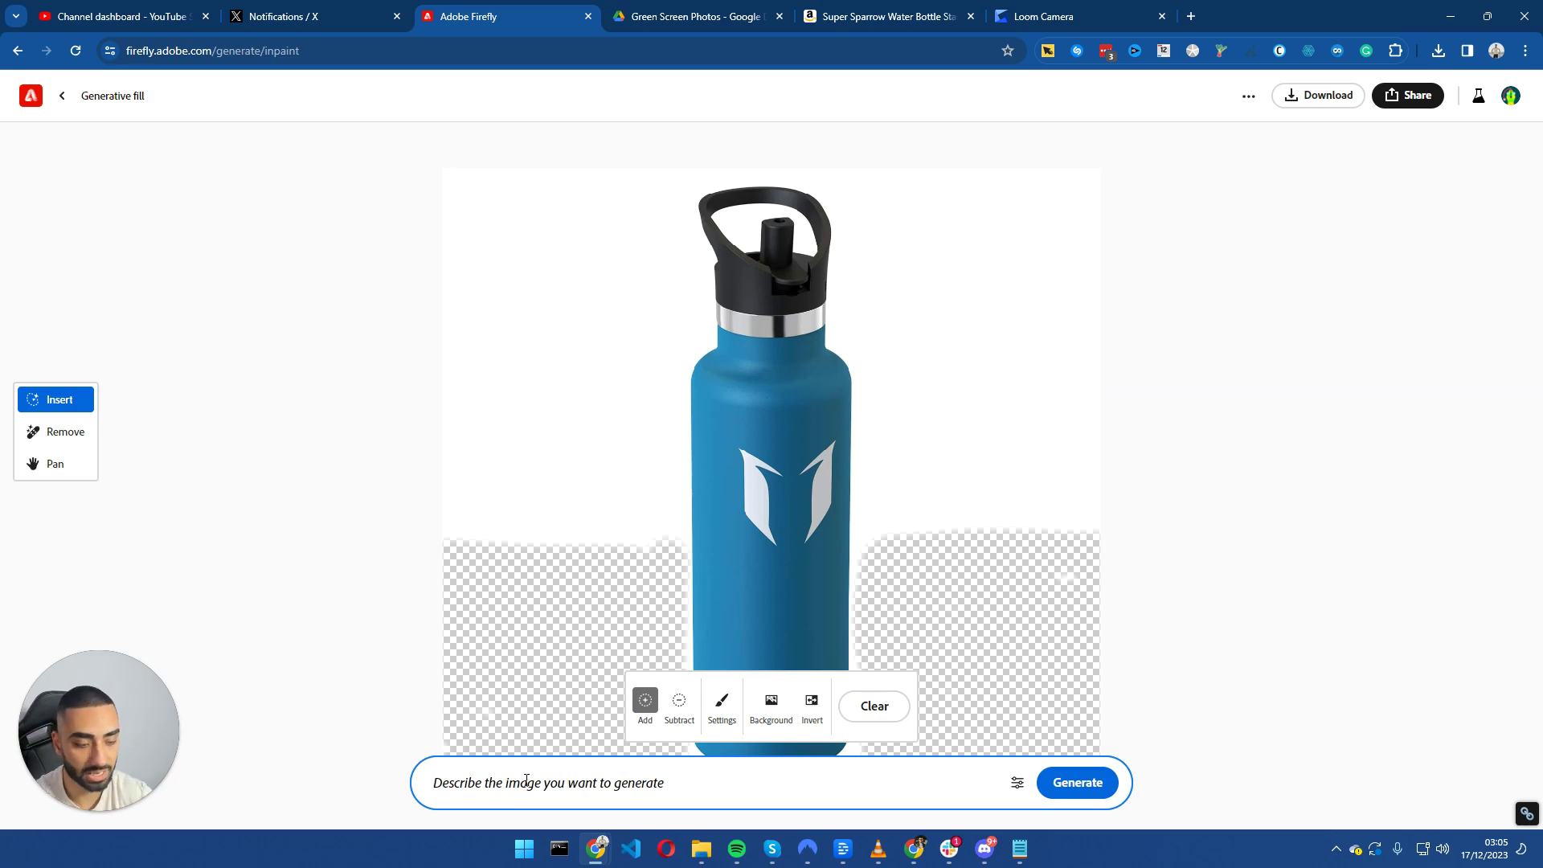
Generate 'oak wood table' in the masked area under the bottle.
type("o")
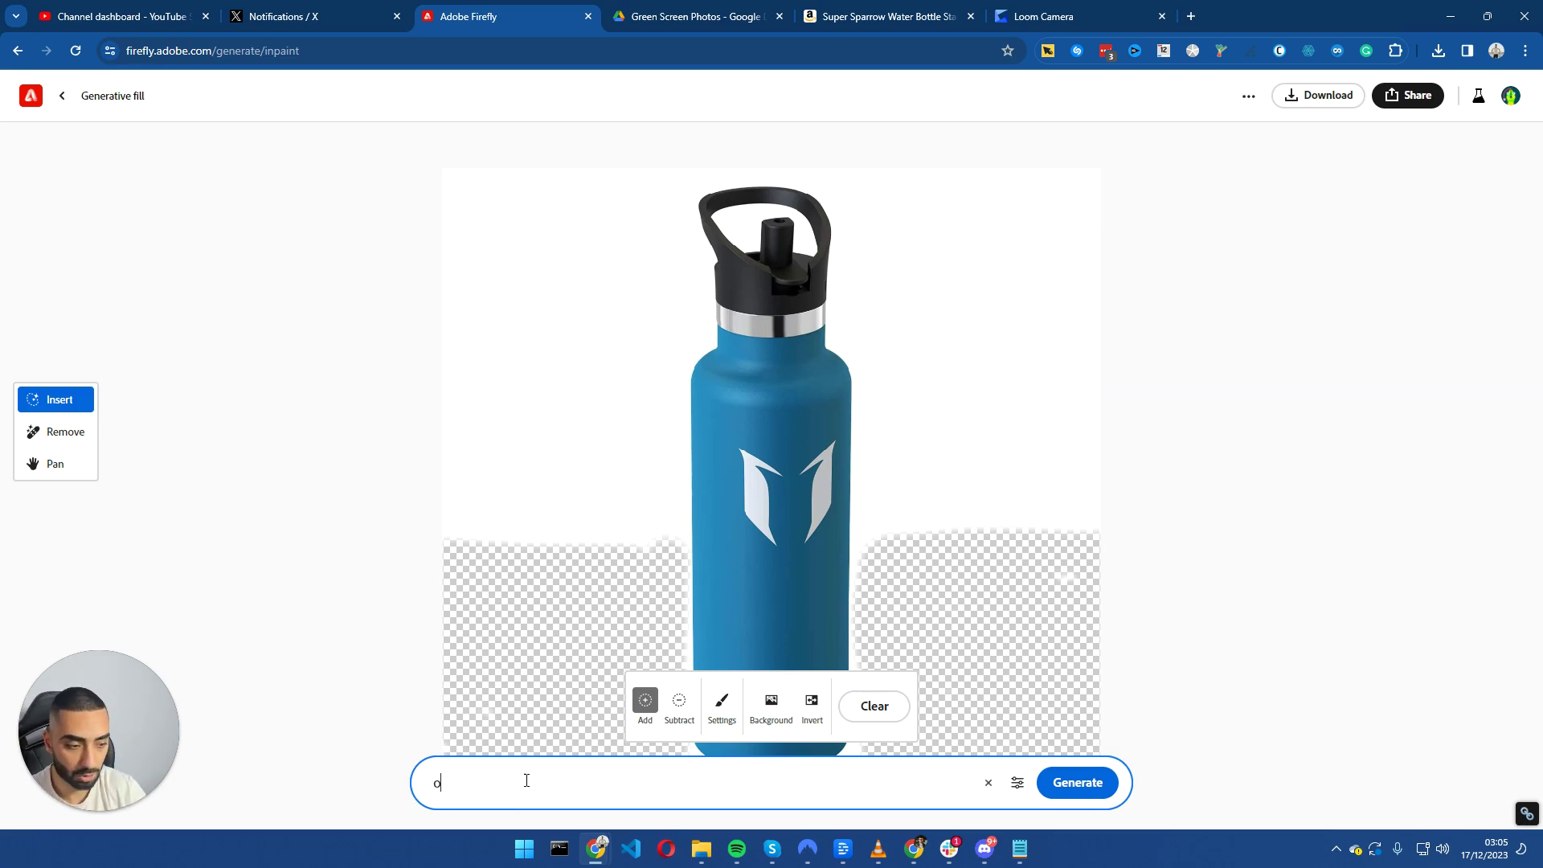
type("ak wood table")
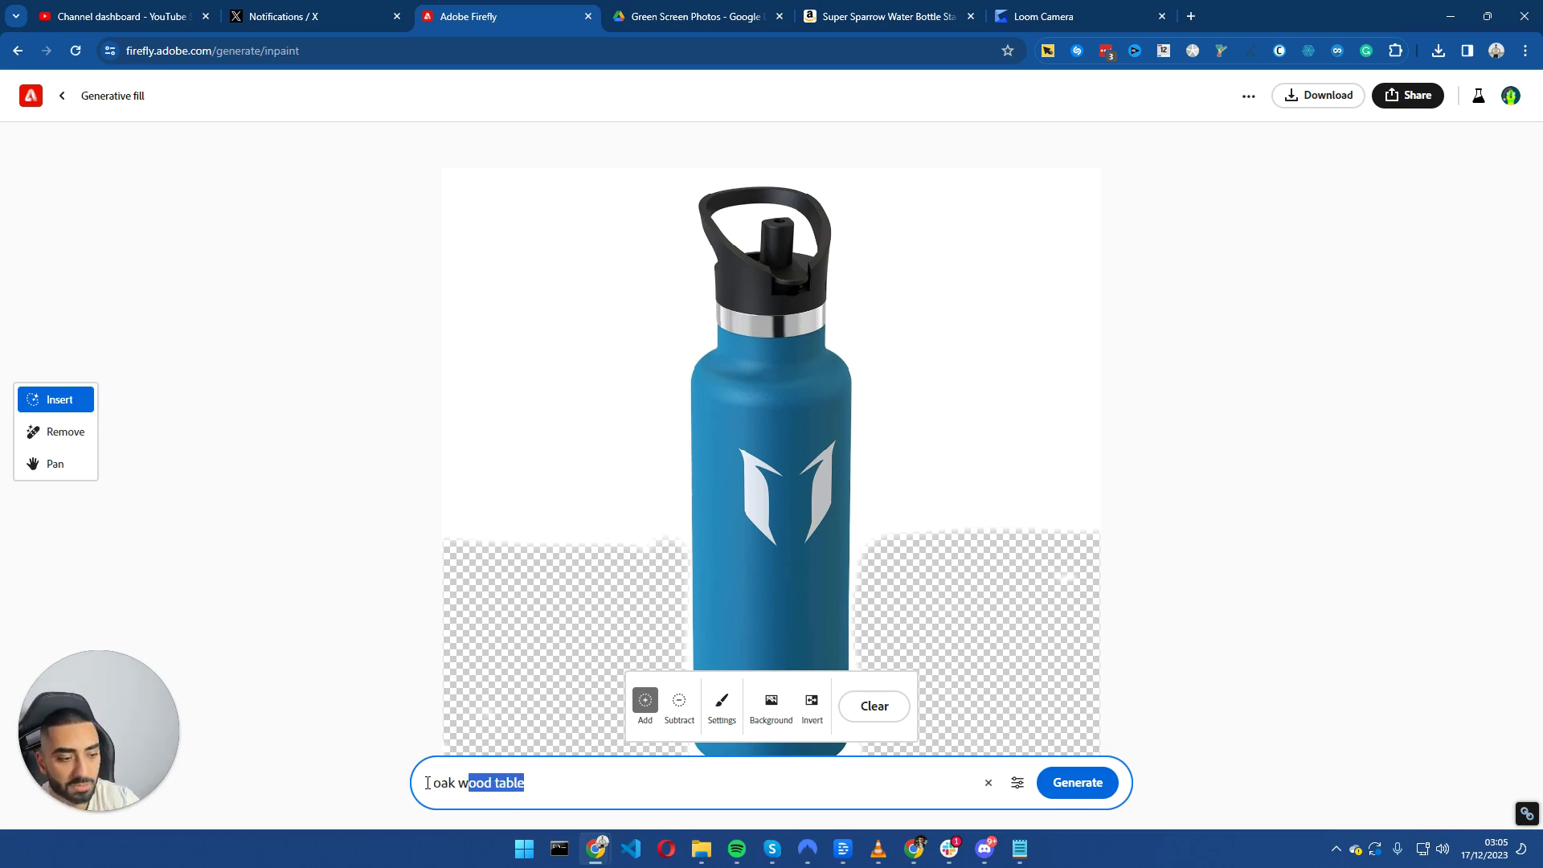
left_click_drag(526, 781, 427, 785)
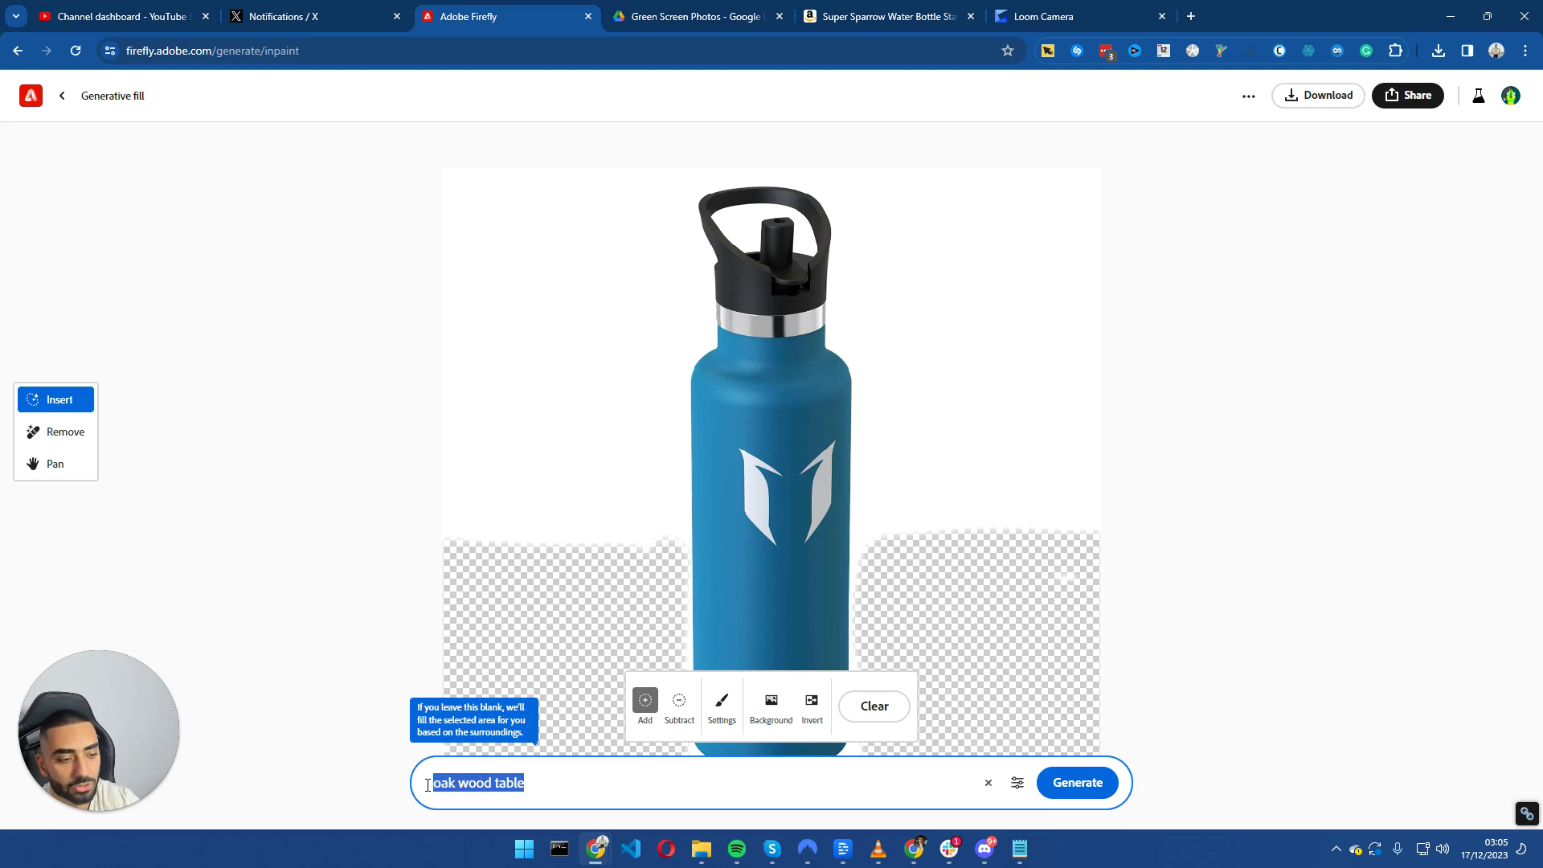
left_click(531, 785)
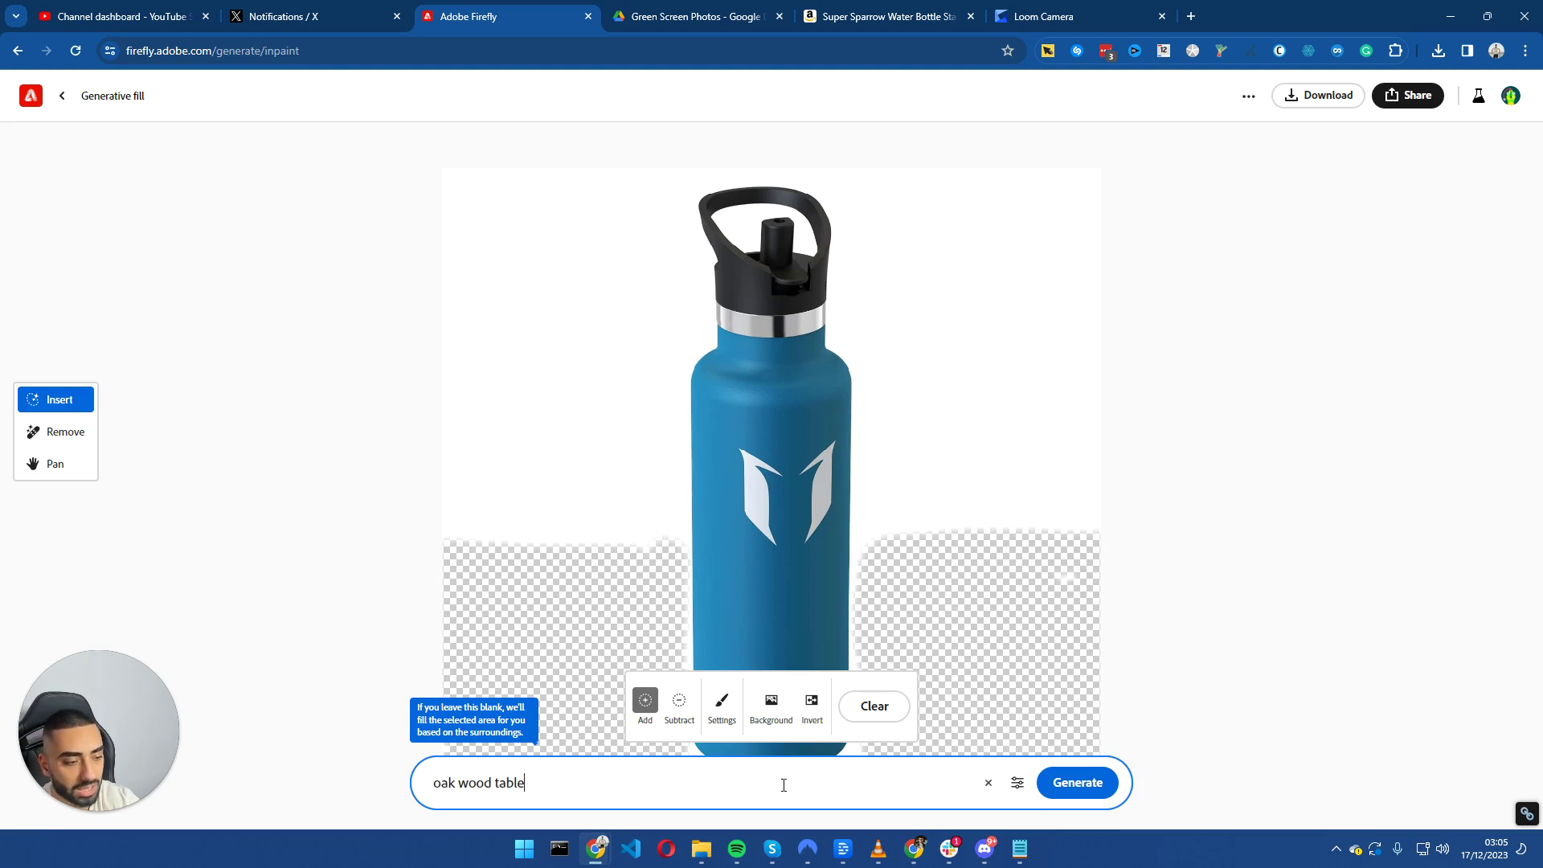
left_click(1084, 793)
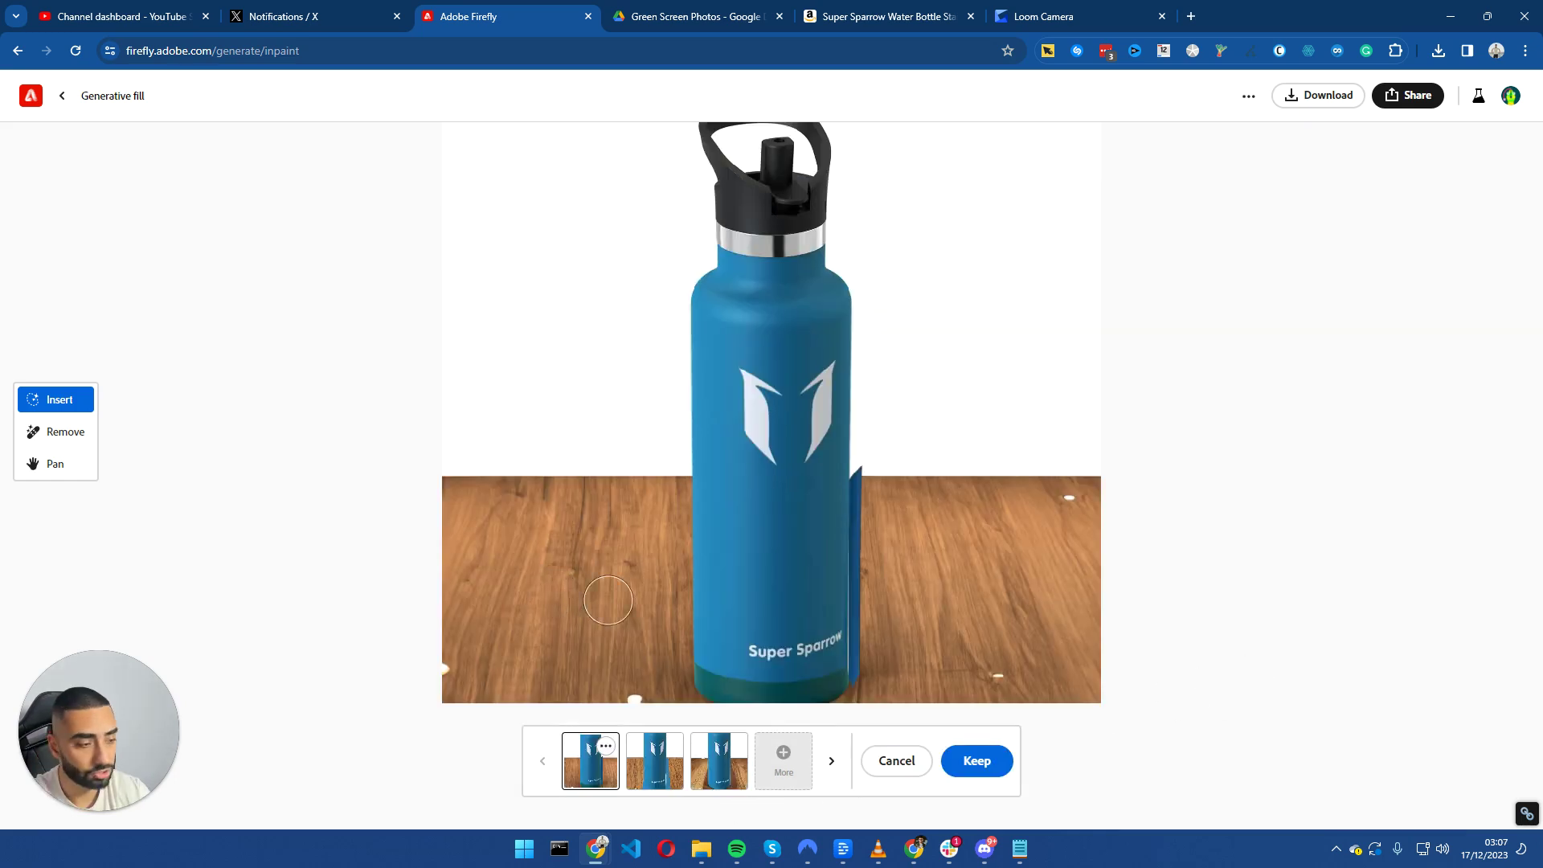
Compare the oak table variations, request more, and keep the wooden table version.
left_click(663, 773)
left_click(702, 773)
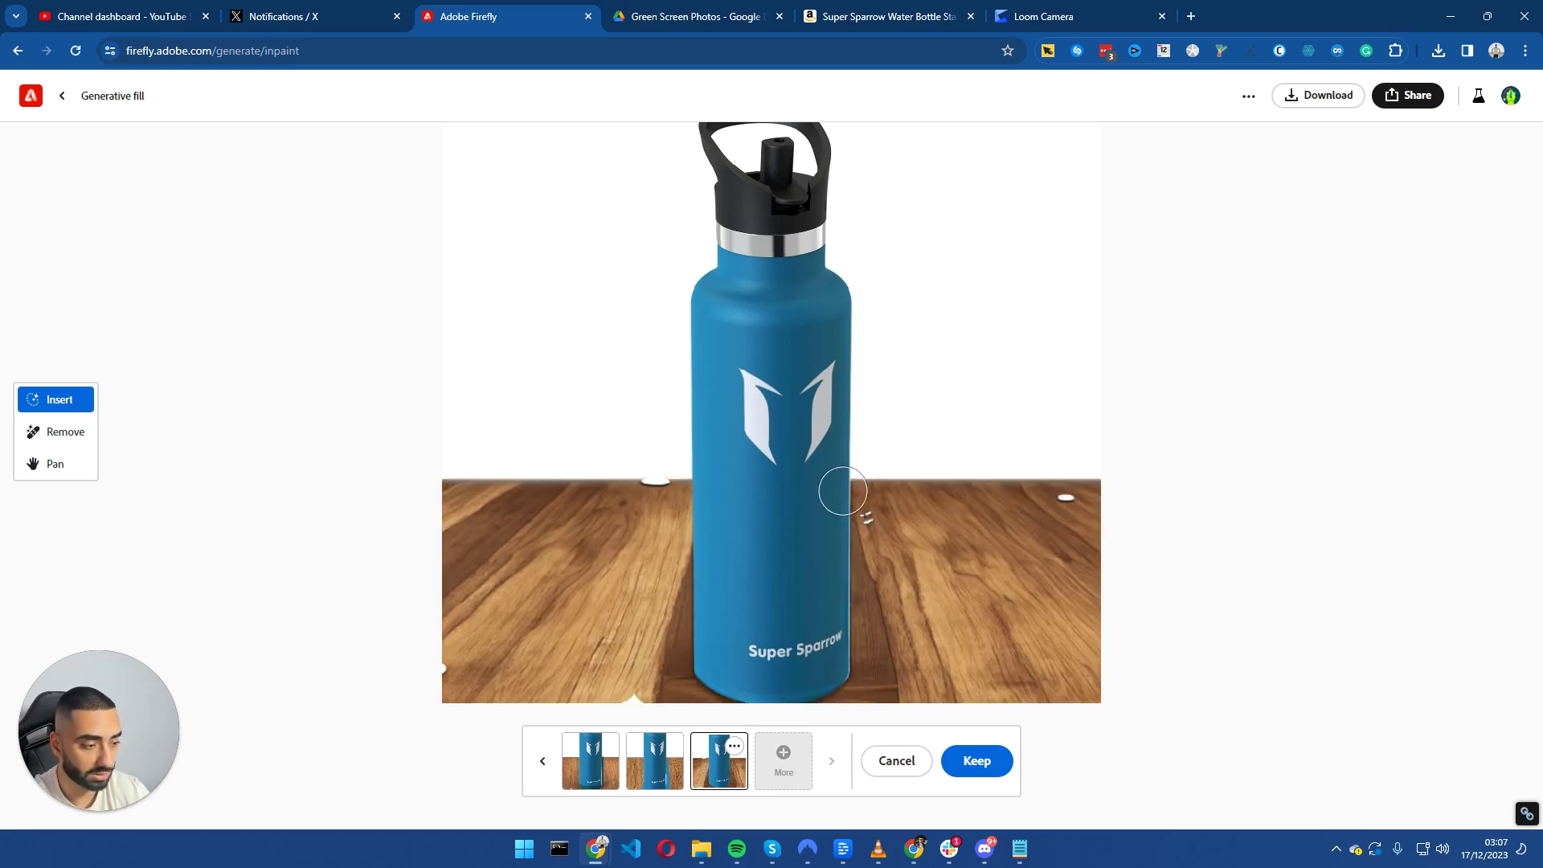
scroll(941, 542, "up", 1)
scroll(960, 550, "down", 1)
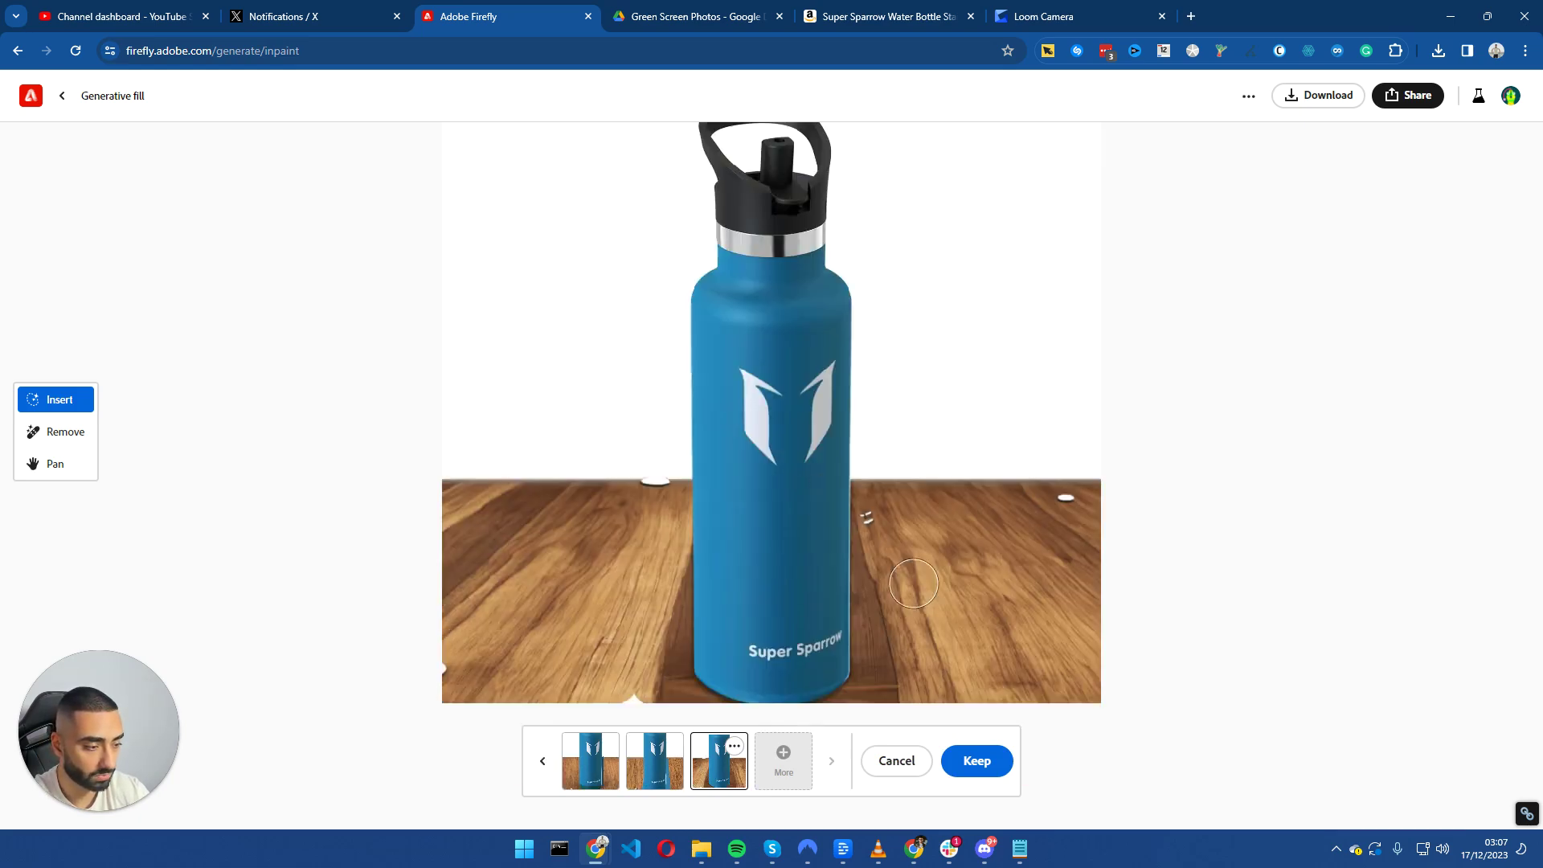
left_click(792, 759)
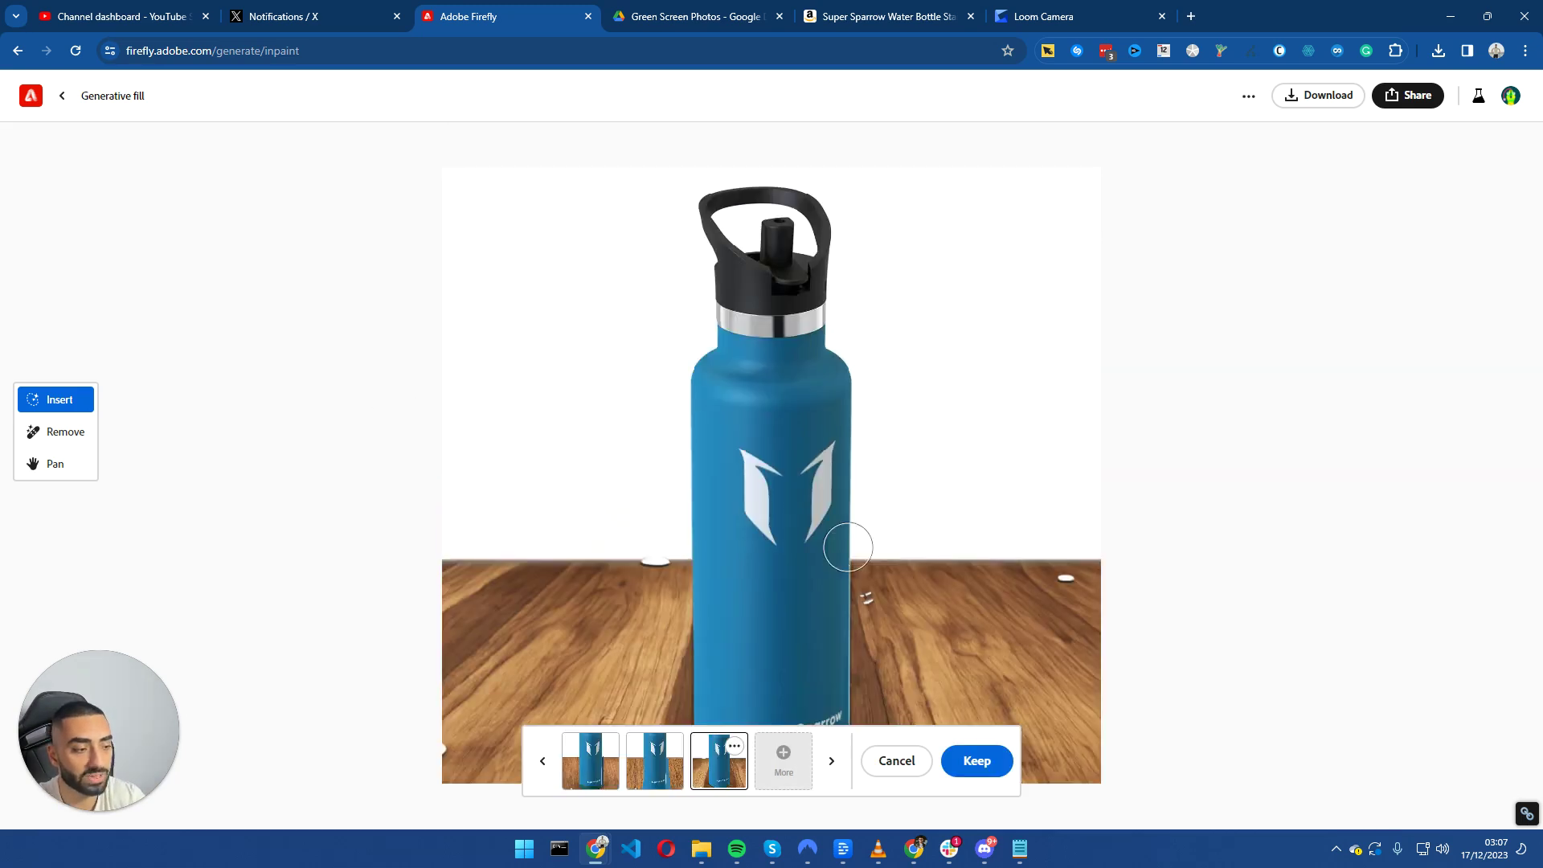
left_click(977, 770)
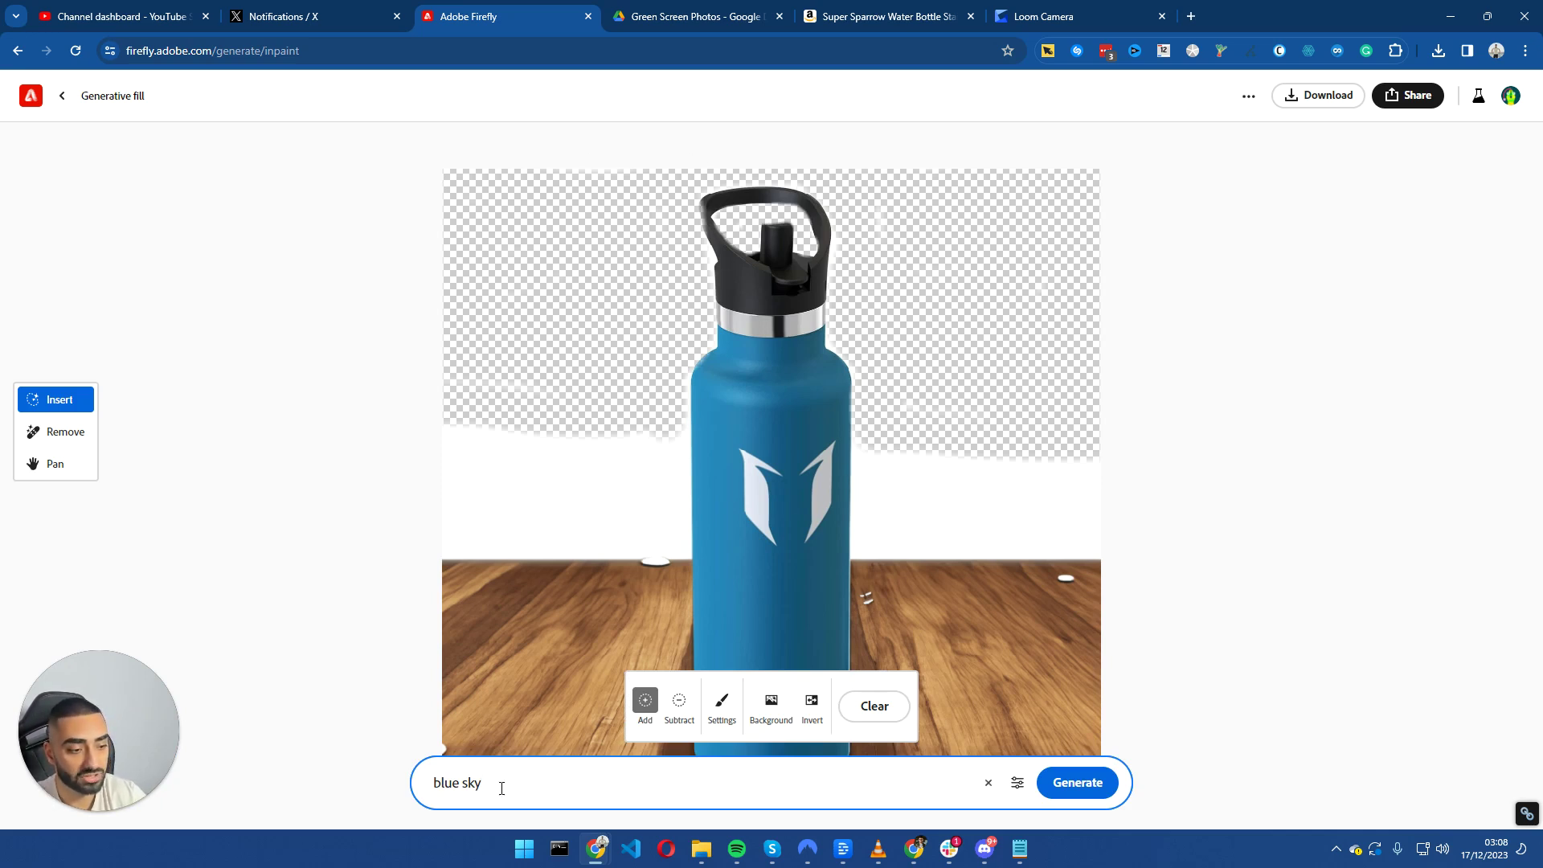
Extend the prompt to 'blue sky with clouds' and generate it in the masked area above the table.
left_click_drag(501, 787, 391, 792)
left_click(526, 796)
type("with c")
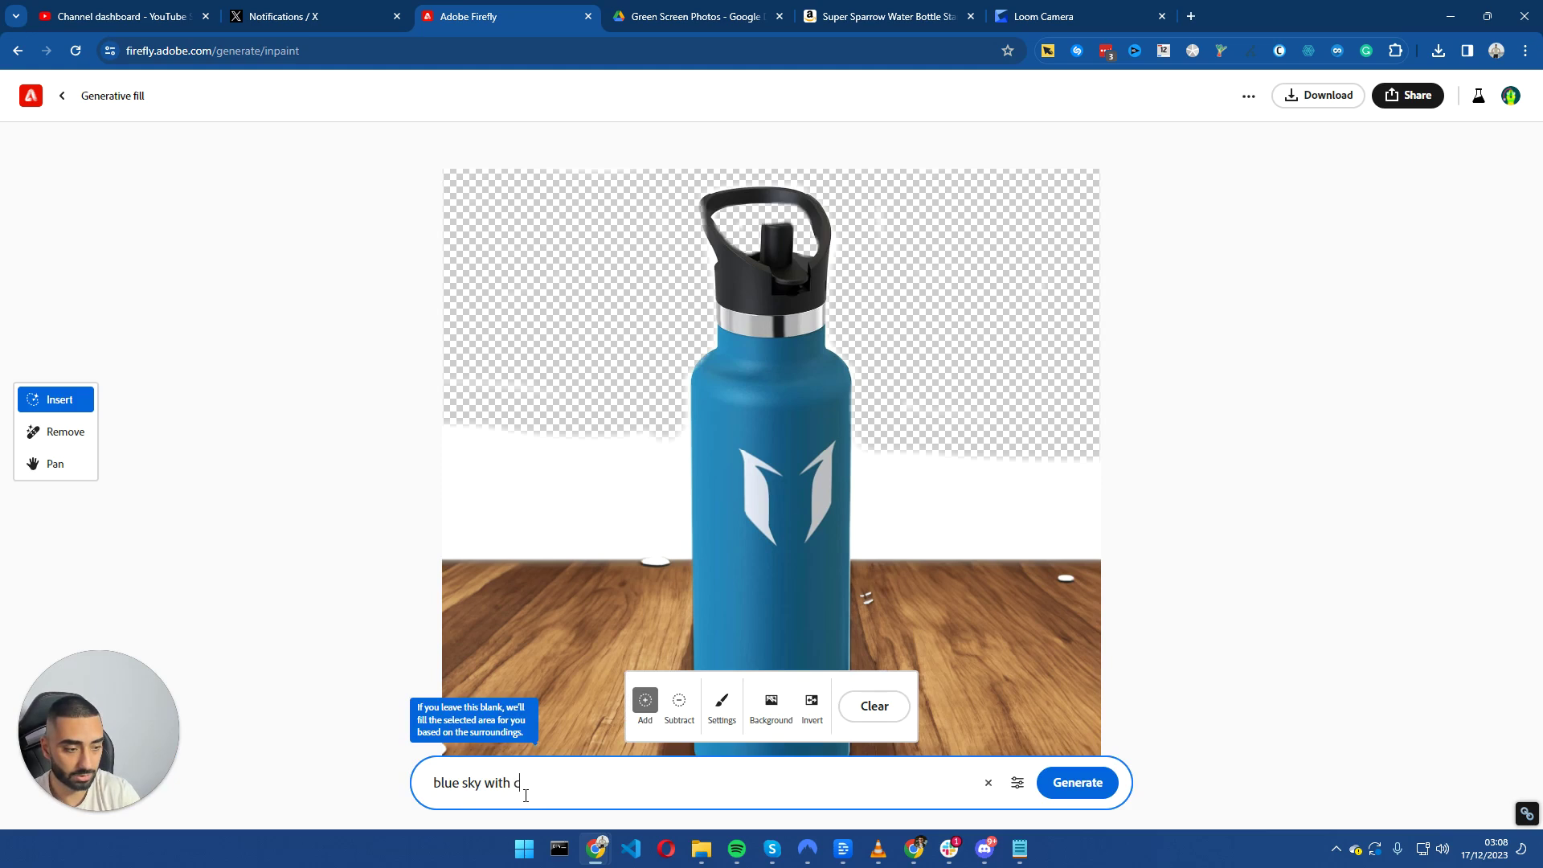
type("k")
key("BackSpace")
type("louds")
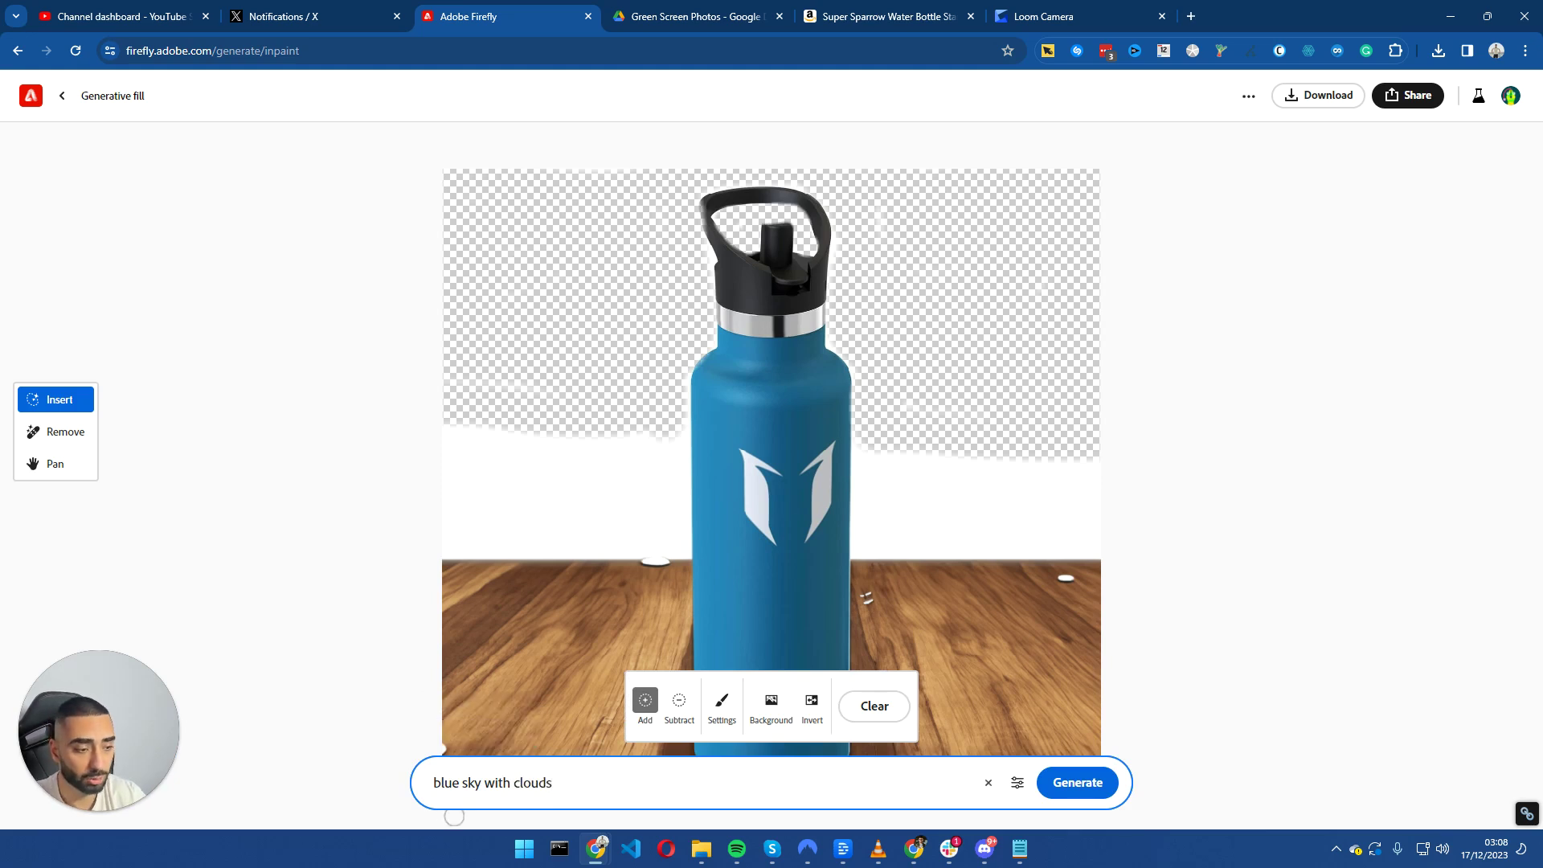
left_click_drag(439, 790, 563, 786)
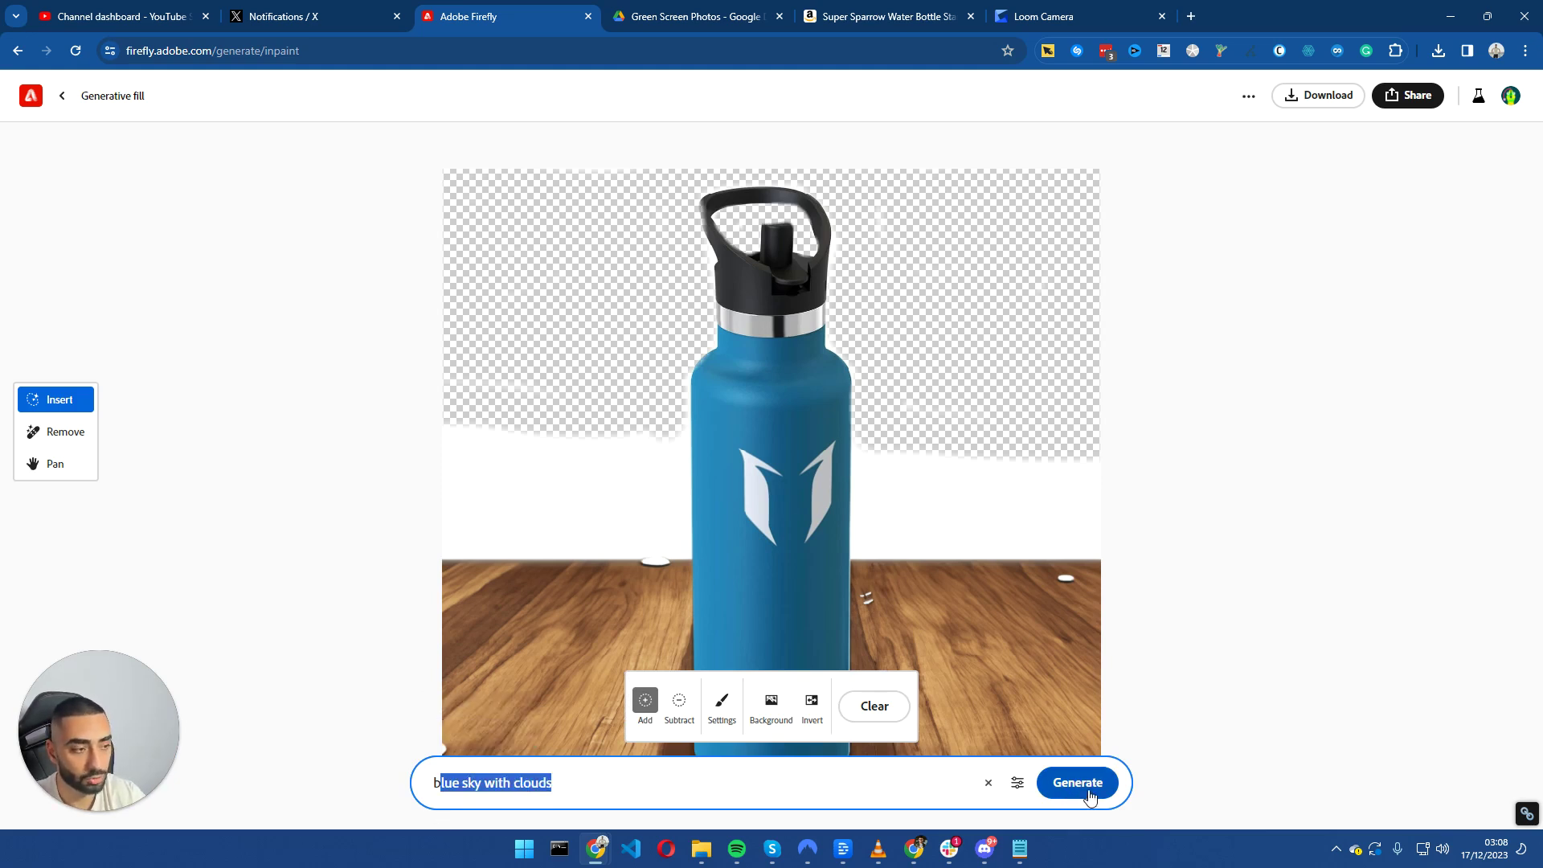
left_click(1089, 794)
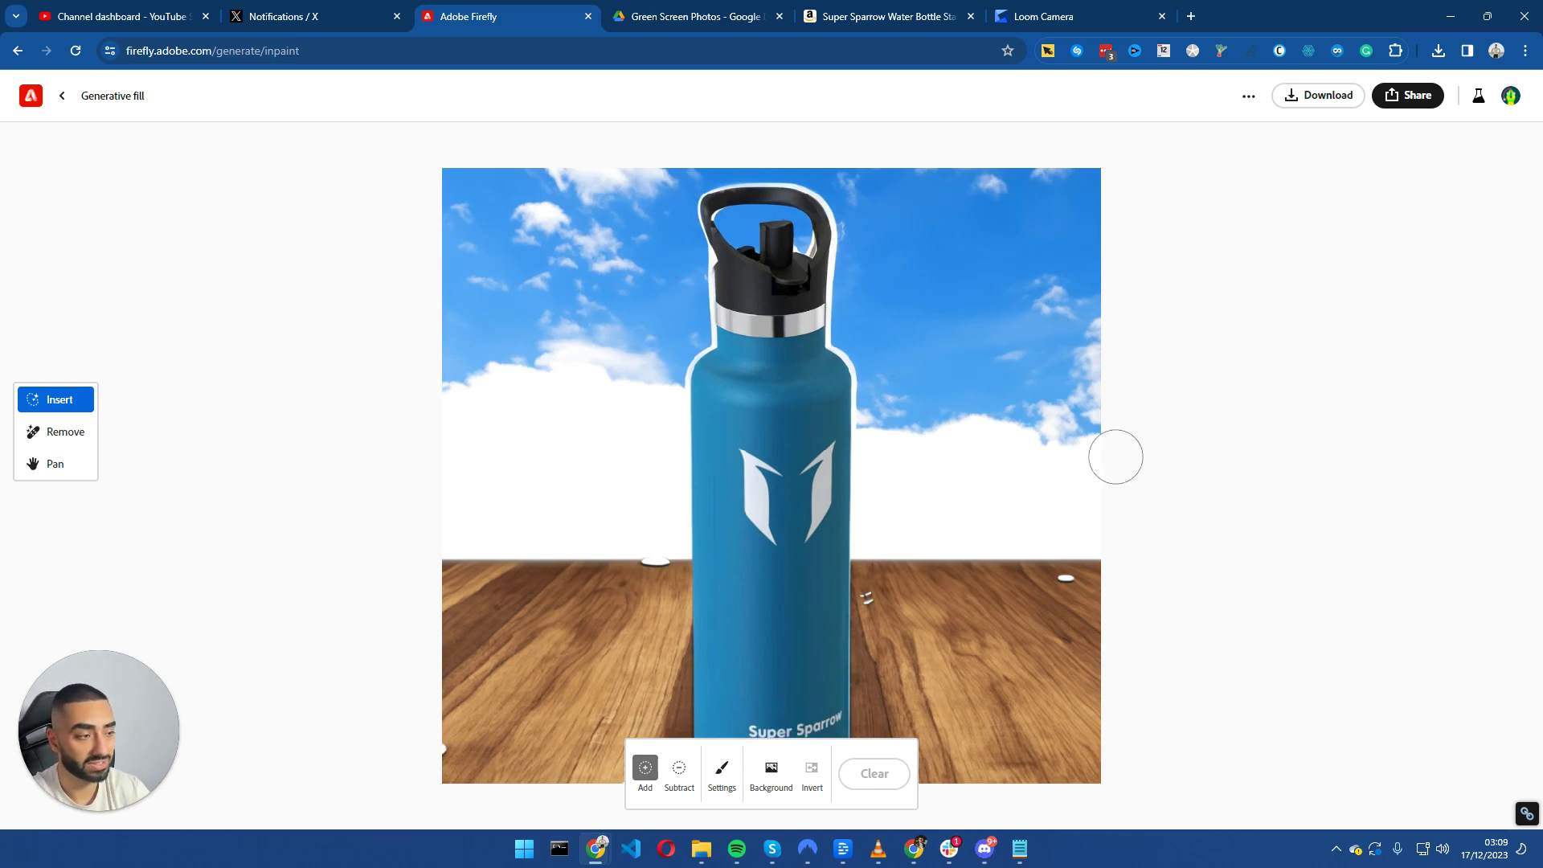
Fill the white band on both sides of the bottle with greenery and keep that variation.
mouse_move(1102, 544)
left_mouse_down()
mouse_move(864, 536)
mouse_move(877, 454)
mouse_move(994, 443)
mouse_move(1085, 465)
mouse_move(936, 494)
left_mouse_up()
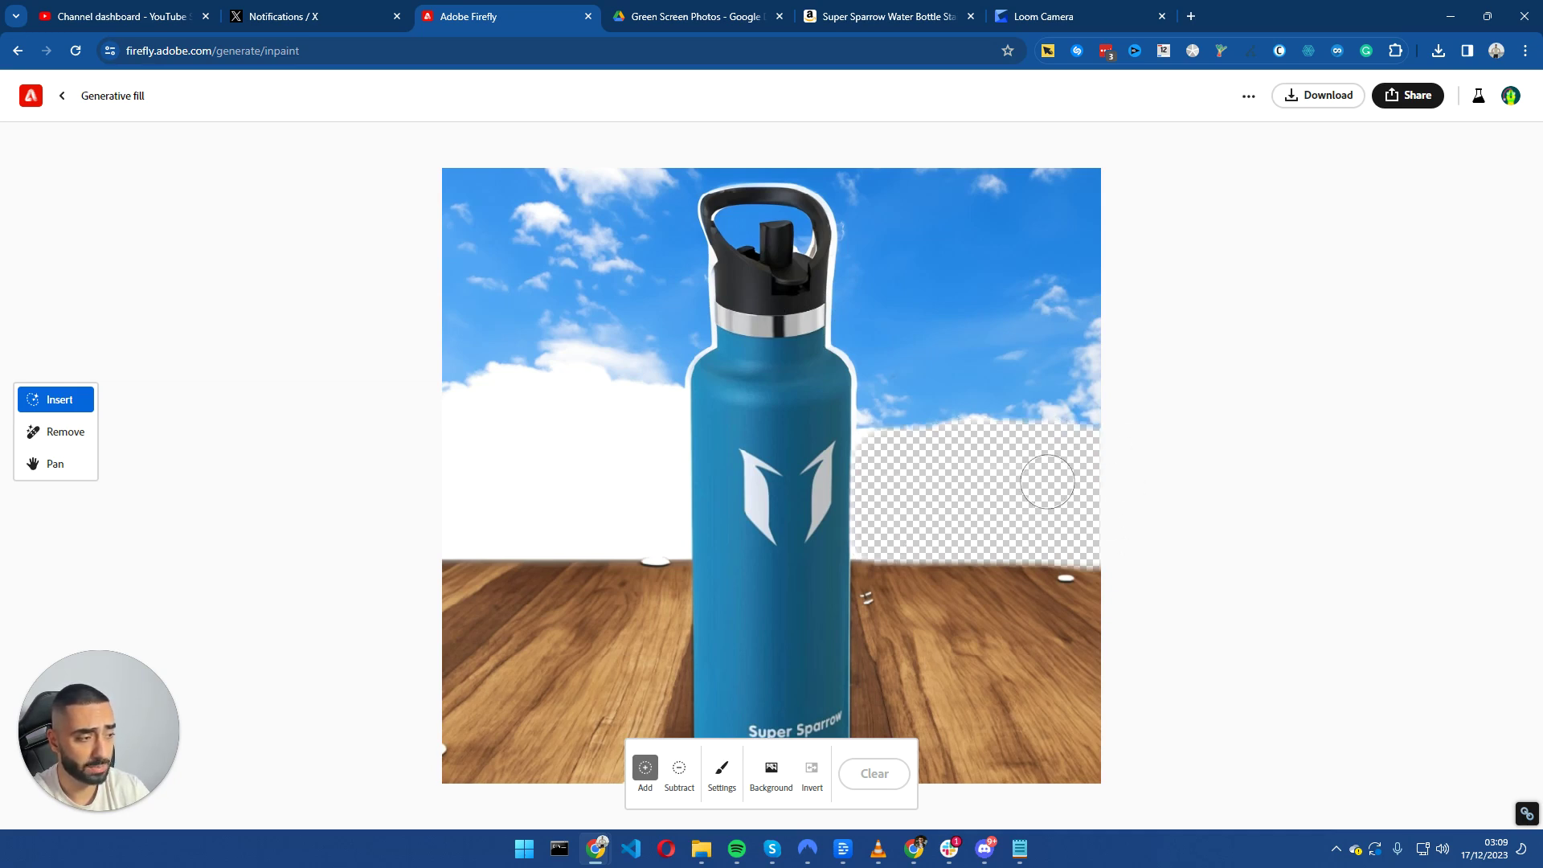
mouse_move(656, 555)
left_mouse_down()
mouse_move(654, 431)
mouse_move(550, 393)
left_mouse_up()
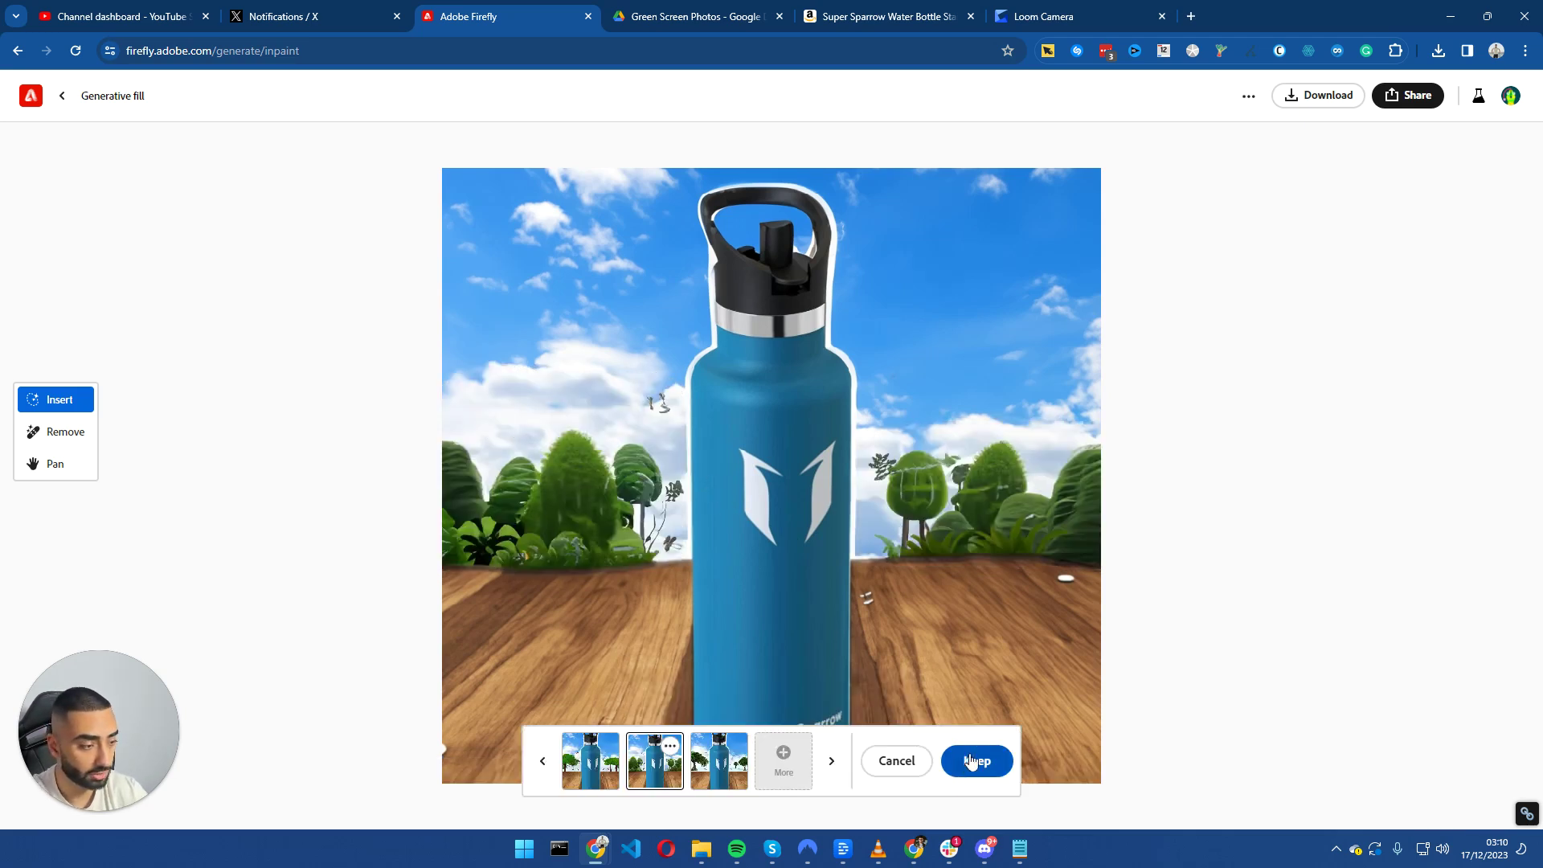
left_click(974, 760)
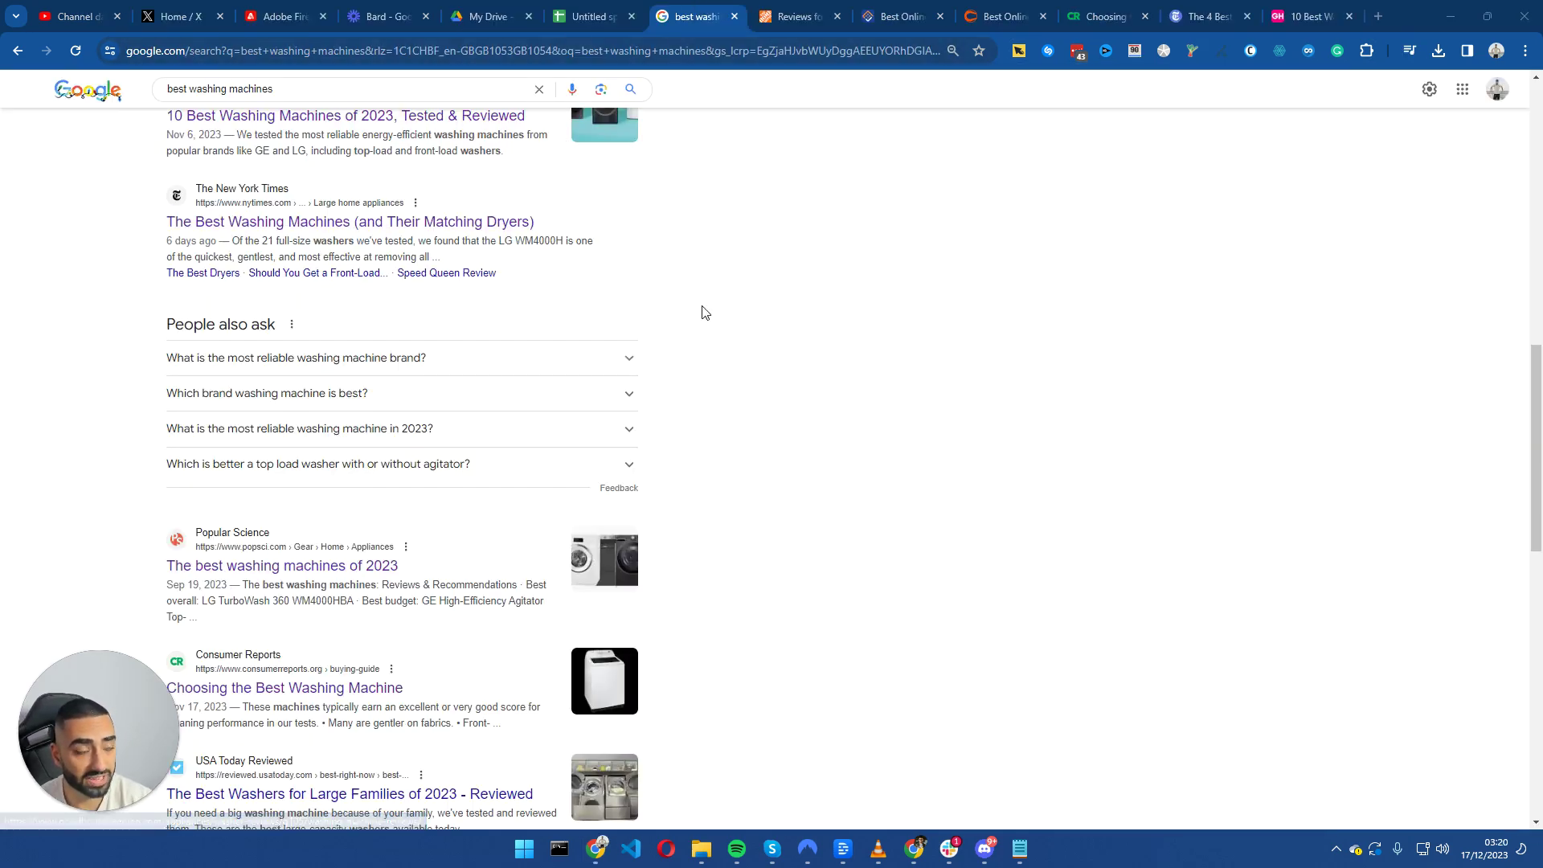
left_click(593, 16)
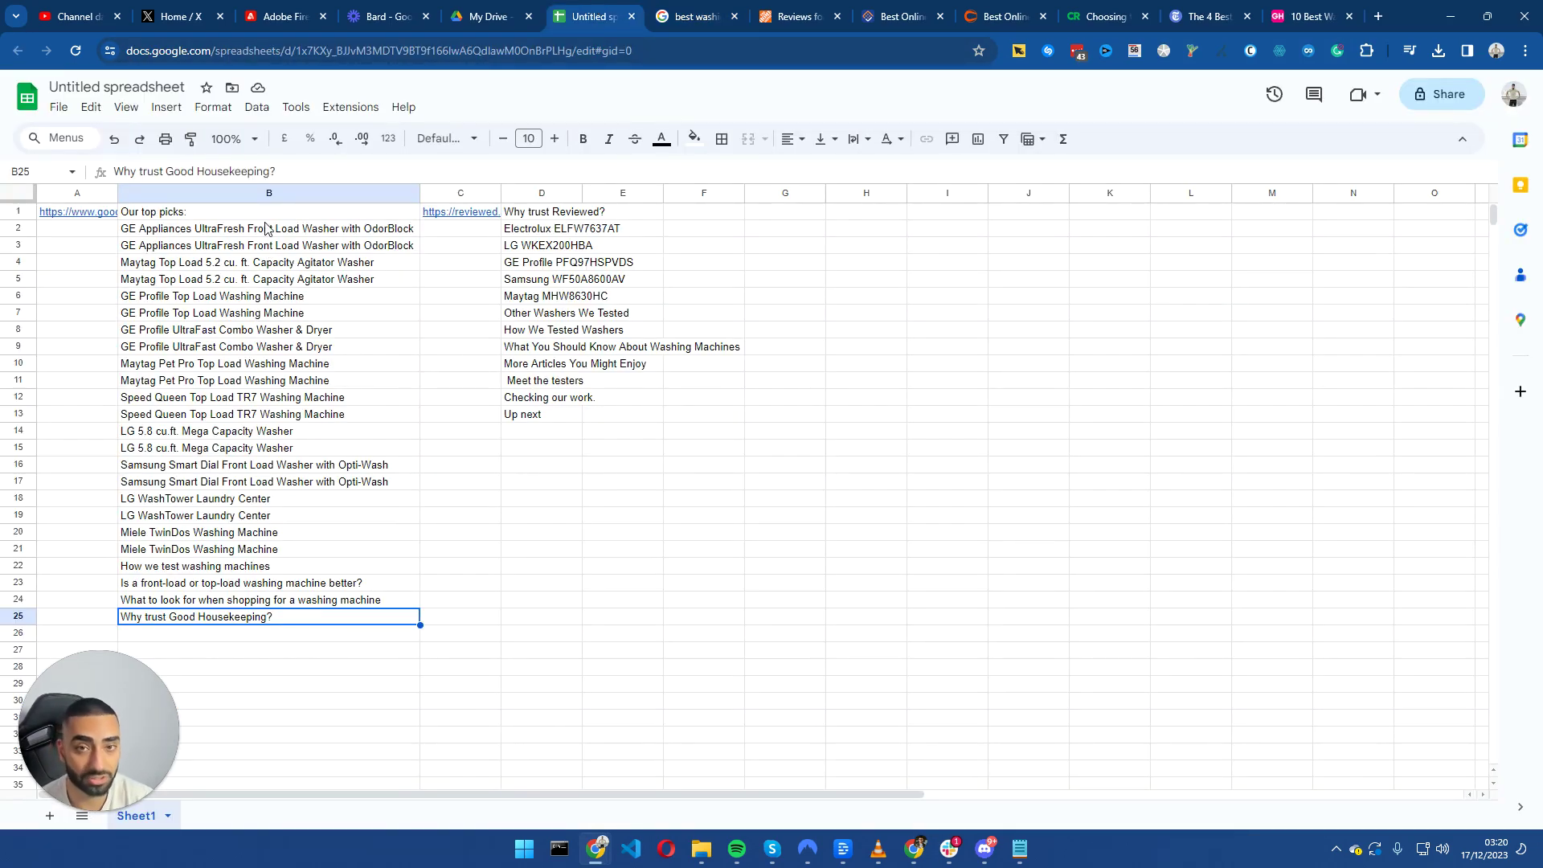
left_click(122, 228)
left_click_drag(118, 193, 176, 264)
left_click(150, 211)
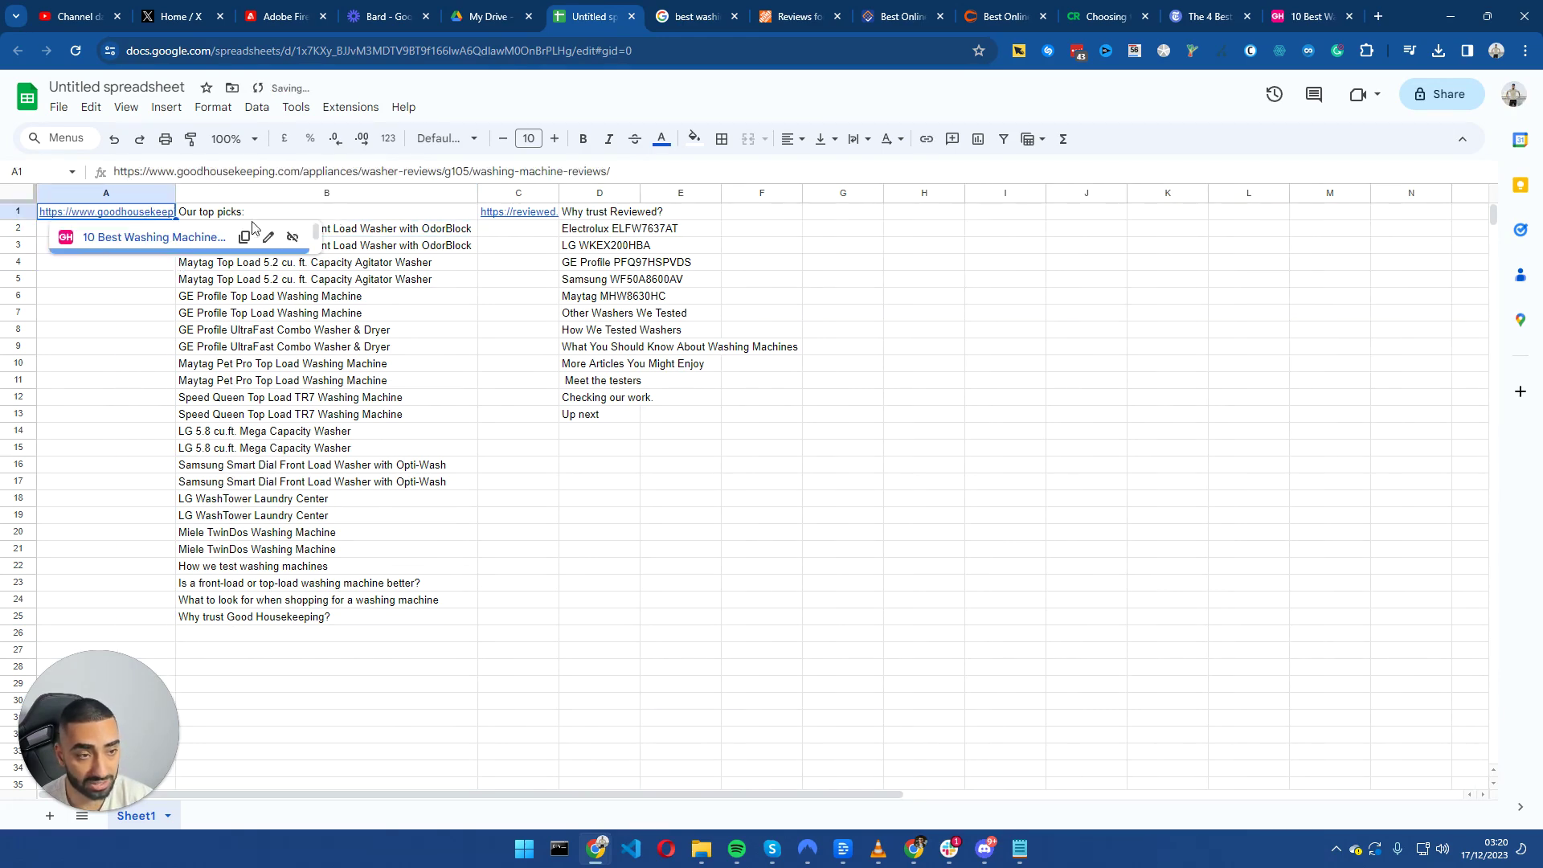
left_click(521, 212)
left_click(377, 301)
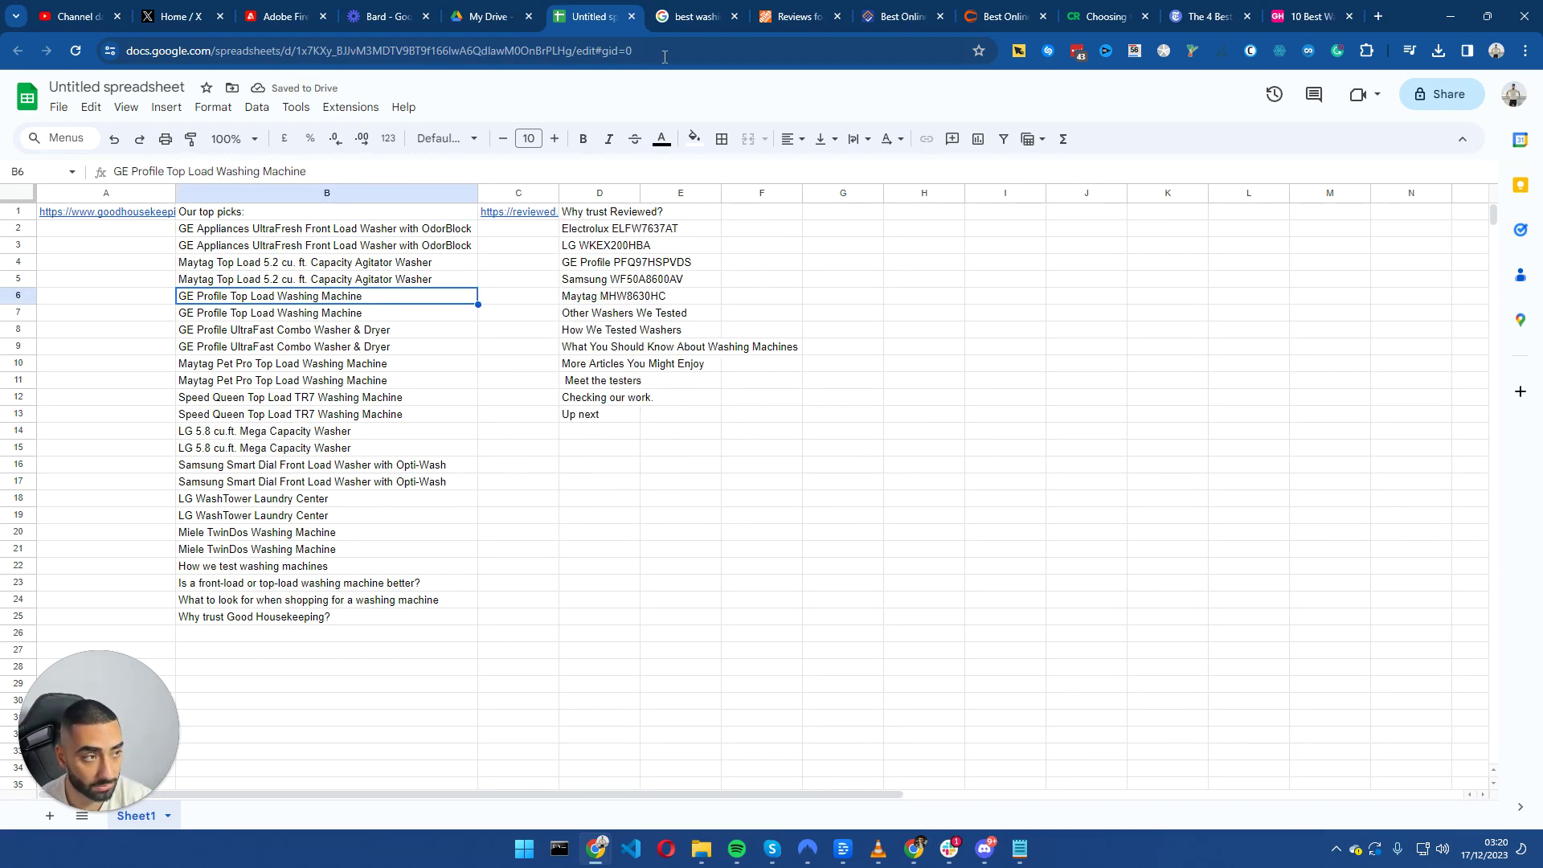
left_click(695, 16)
left_click(593, 15)
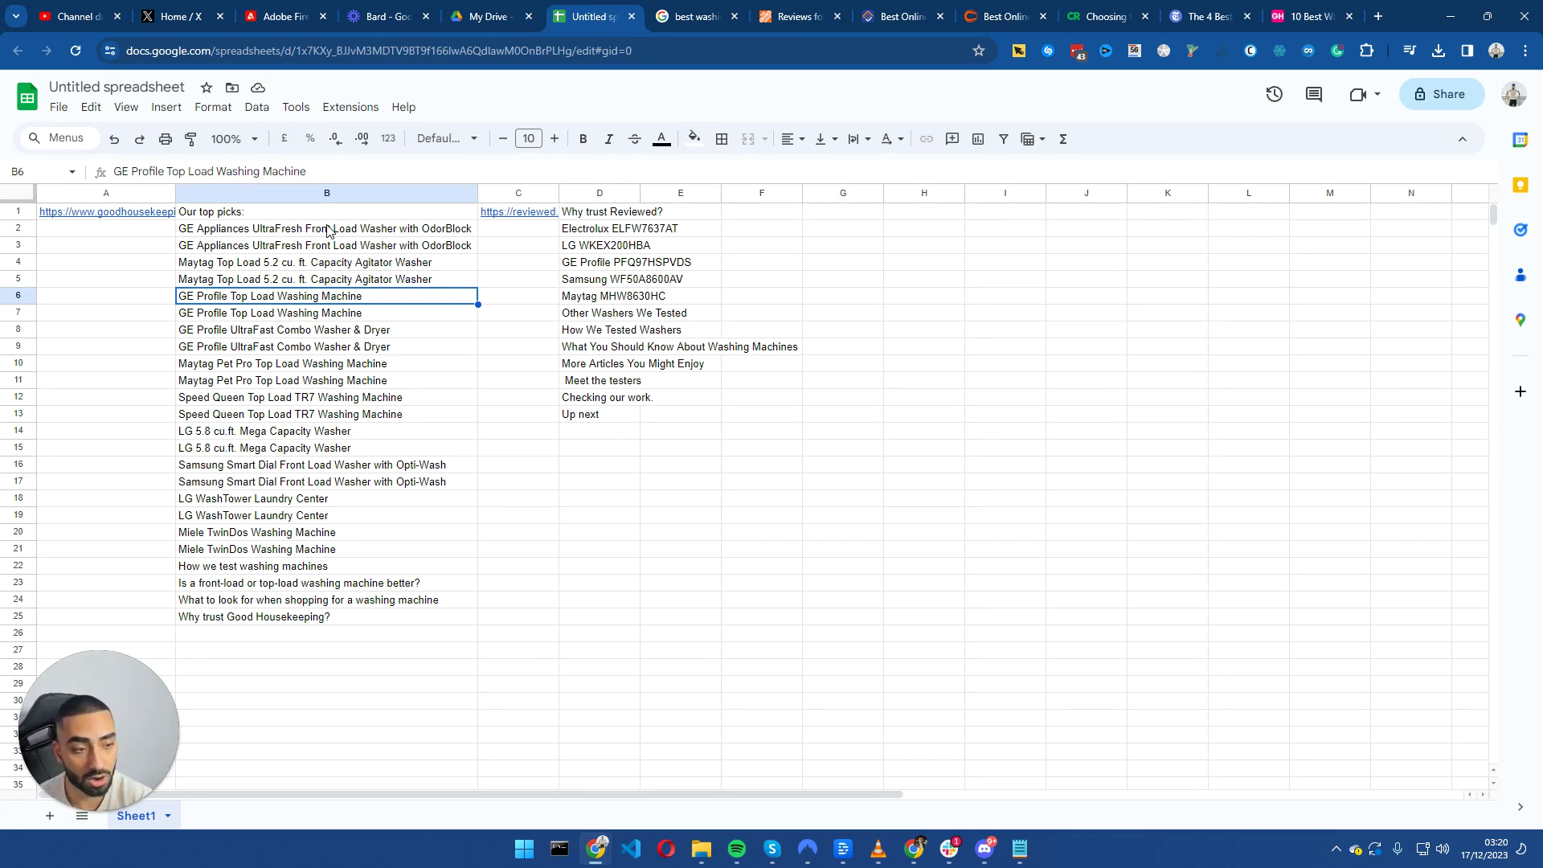
left_click(129, 213)
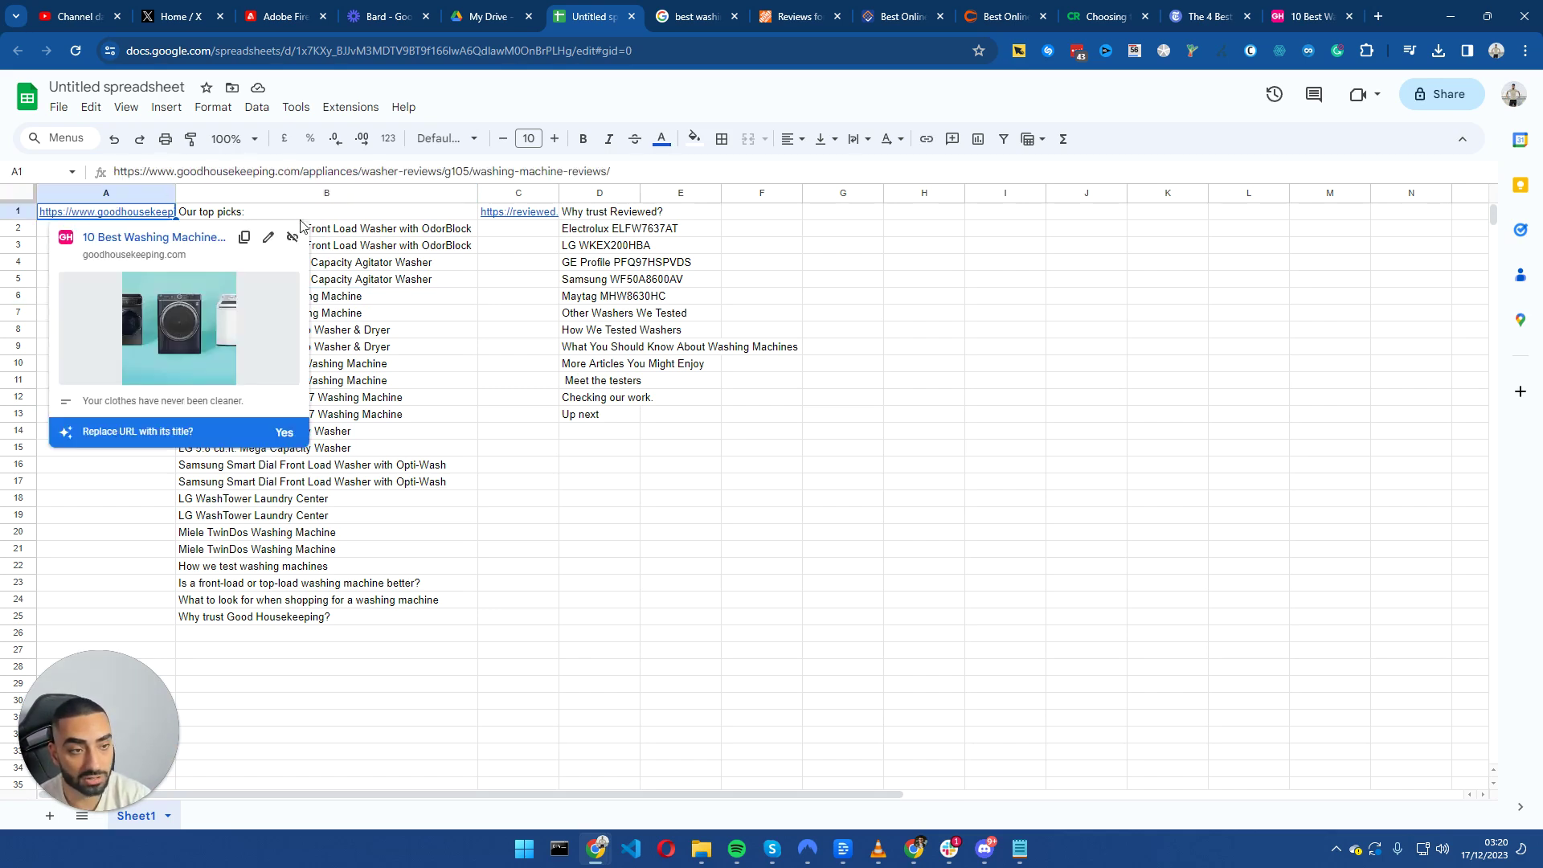
left_click(192, 211)
left_click(149, 213)
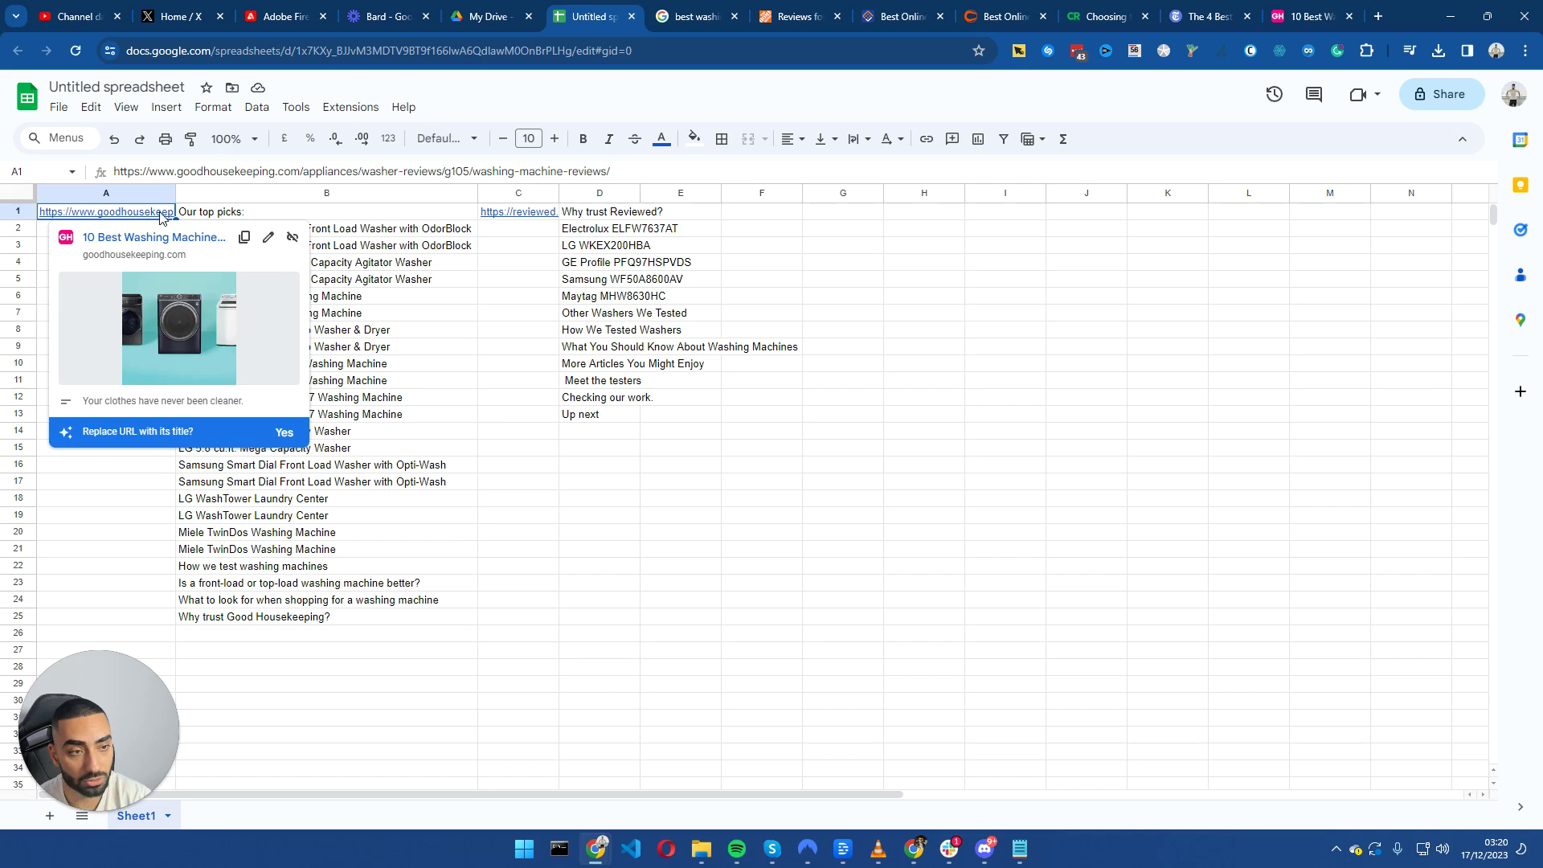
left_click(531, 214)
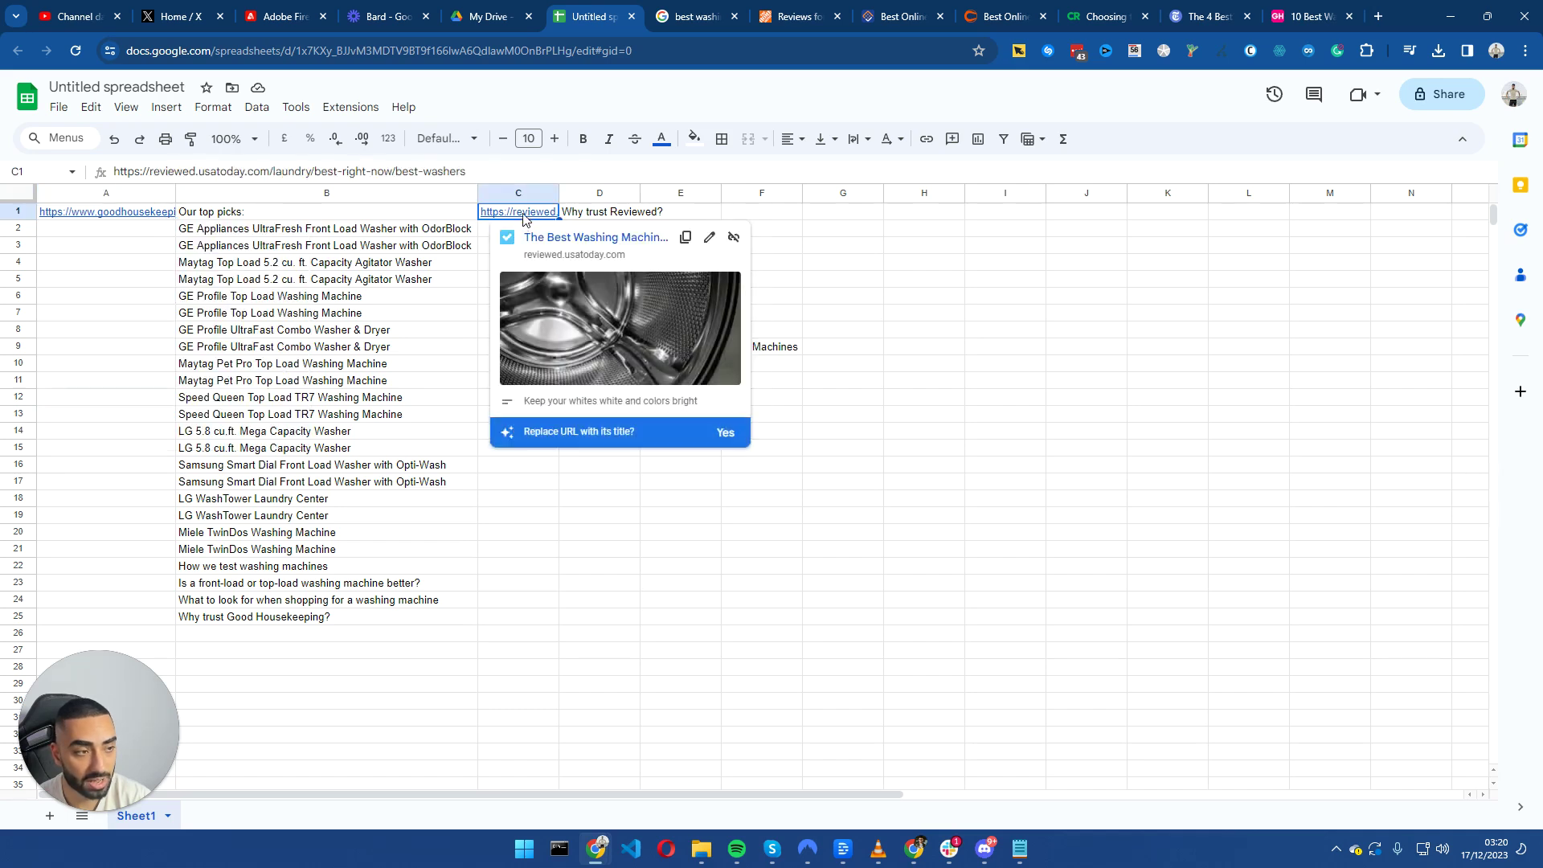
left_click(311, 217)
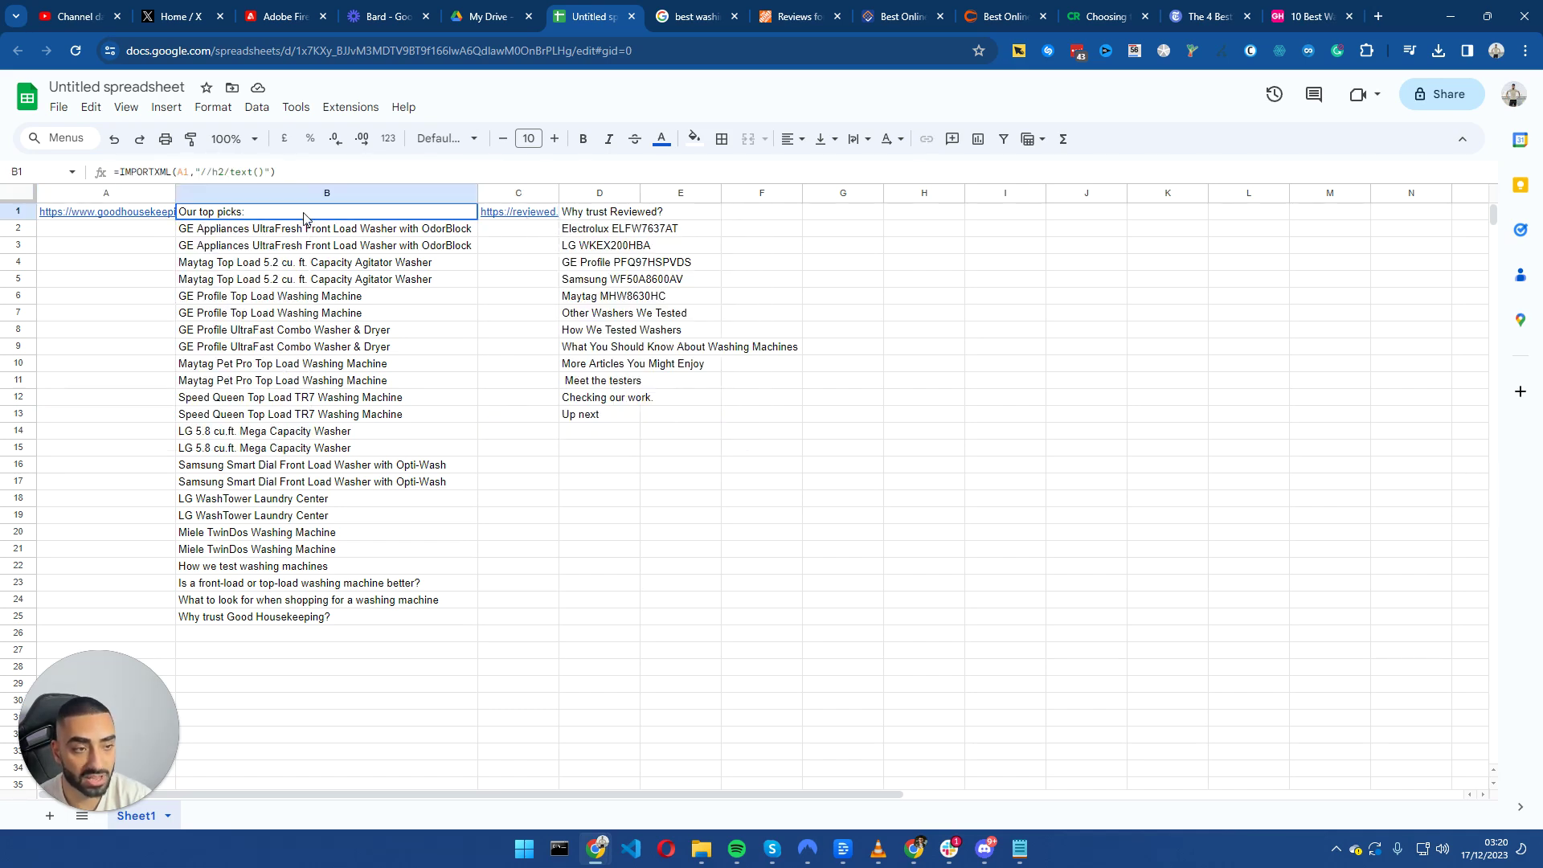
left_click_drag(114, 172, 265, 172)
left_click(206, 172)
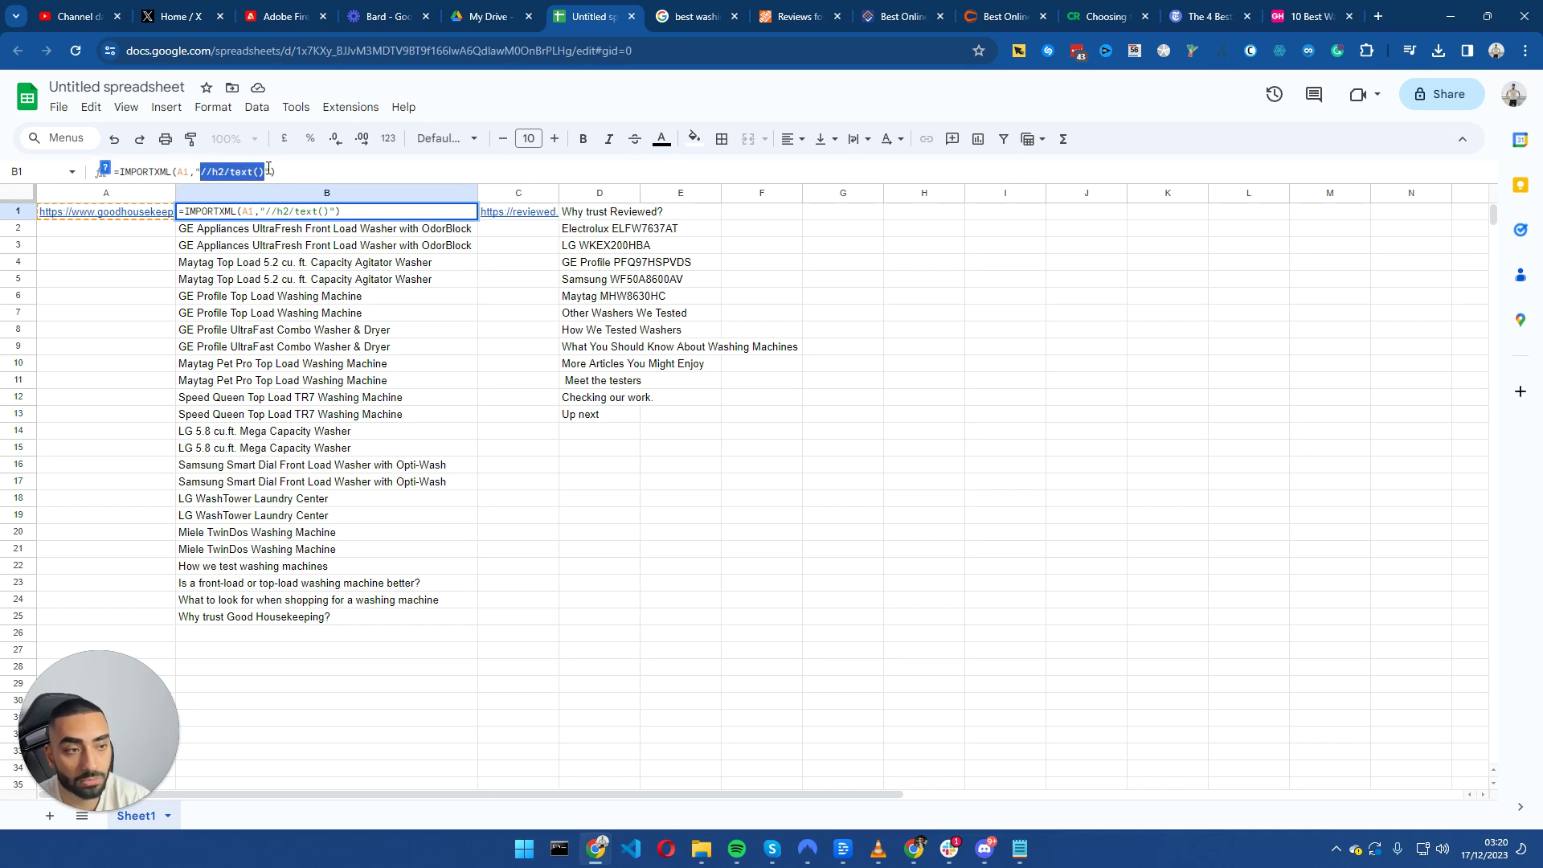
left_click(366, 330)
left_click_drag(358, 229, 386, 641)
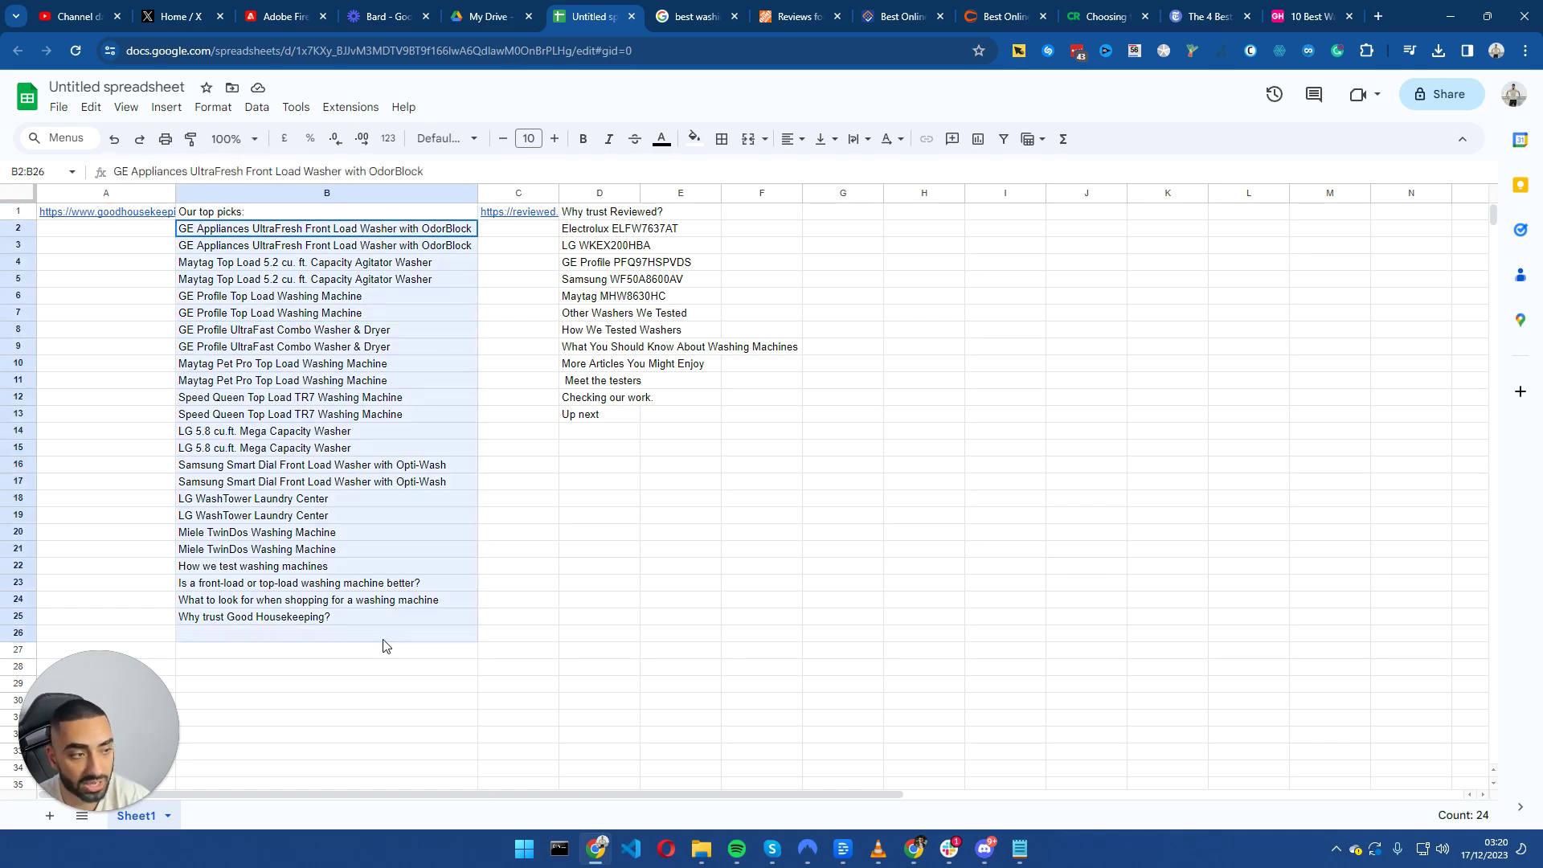
left_click_drag(635, 212, 611, 414)
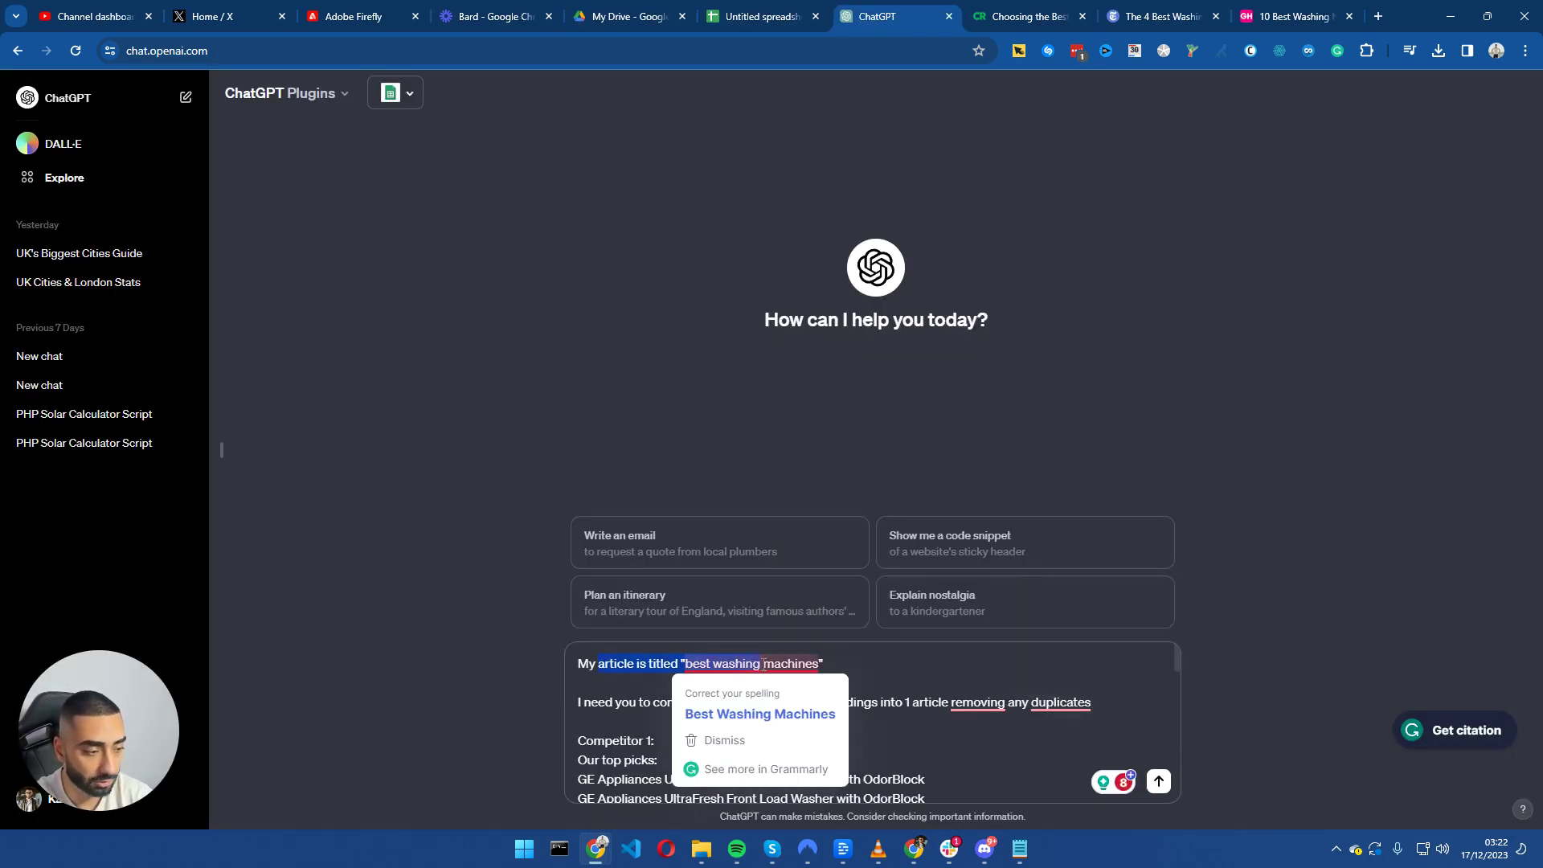
Send the prompt asking ChatGPT to merge both competitors' heading lists without duplicates.
left_click(599, 713)
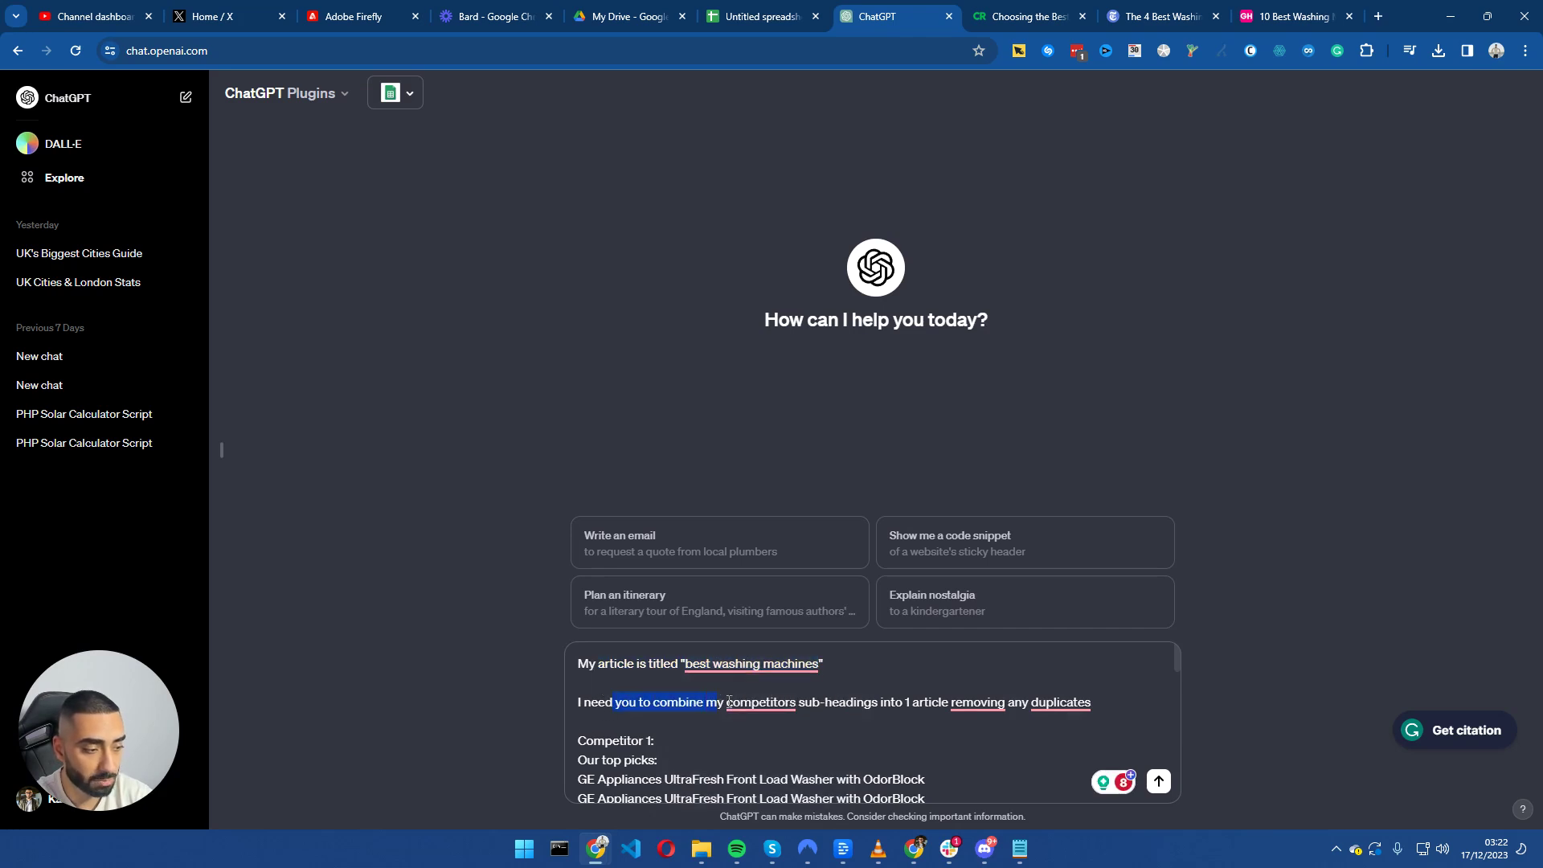
left_click_drag(729, 702, 1092, 702)
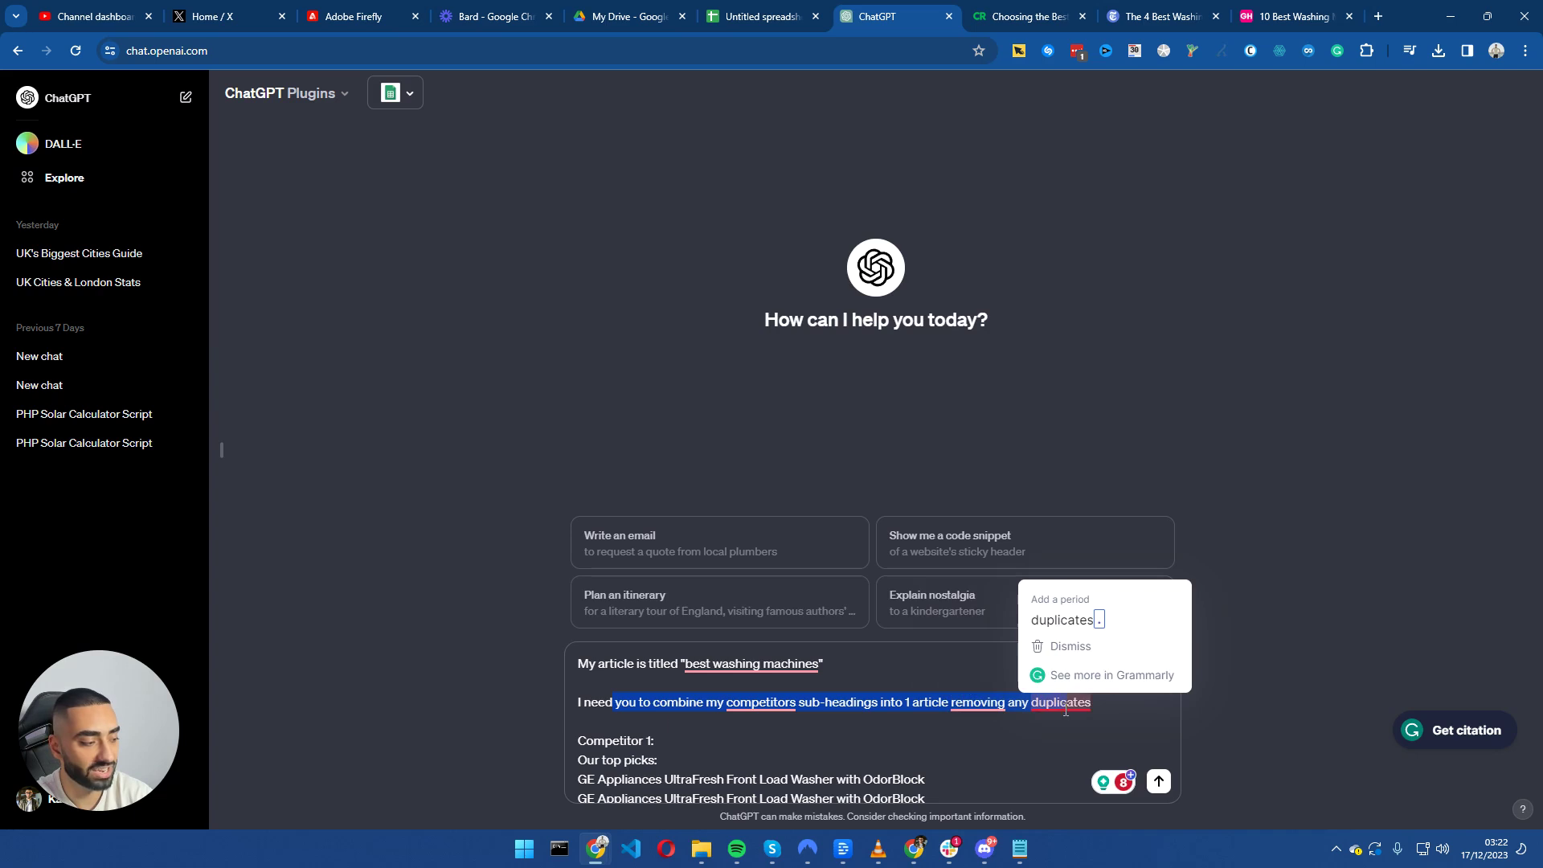
left_click(767, 744)
triple_click(678, 741)
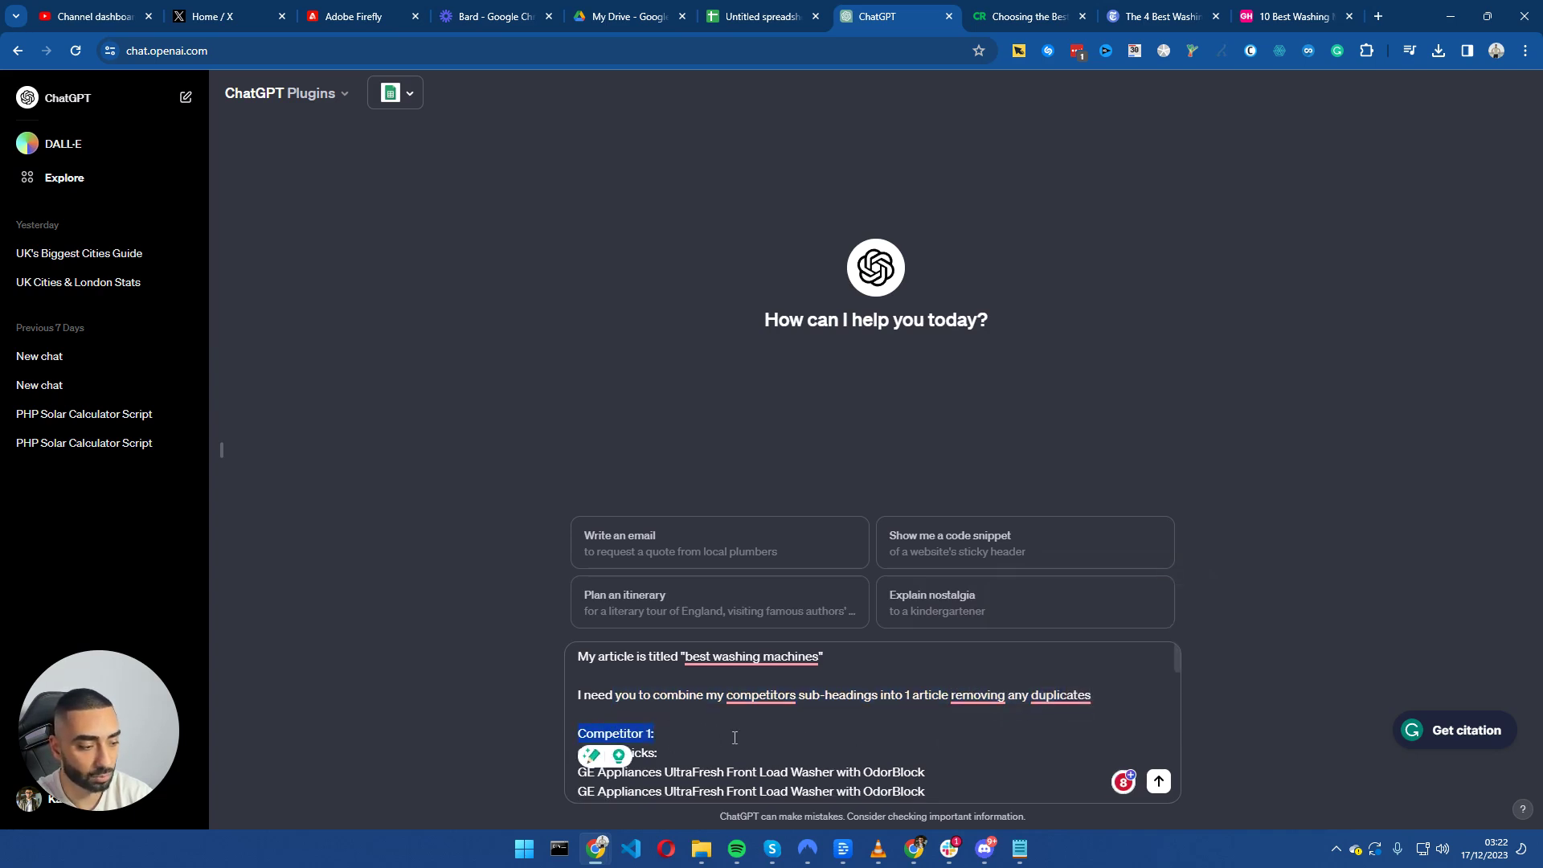
scroll(735, 738, "down", 10)
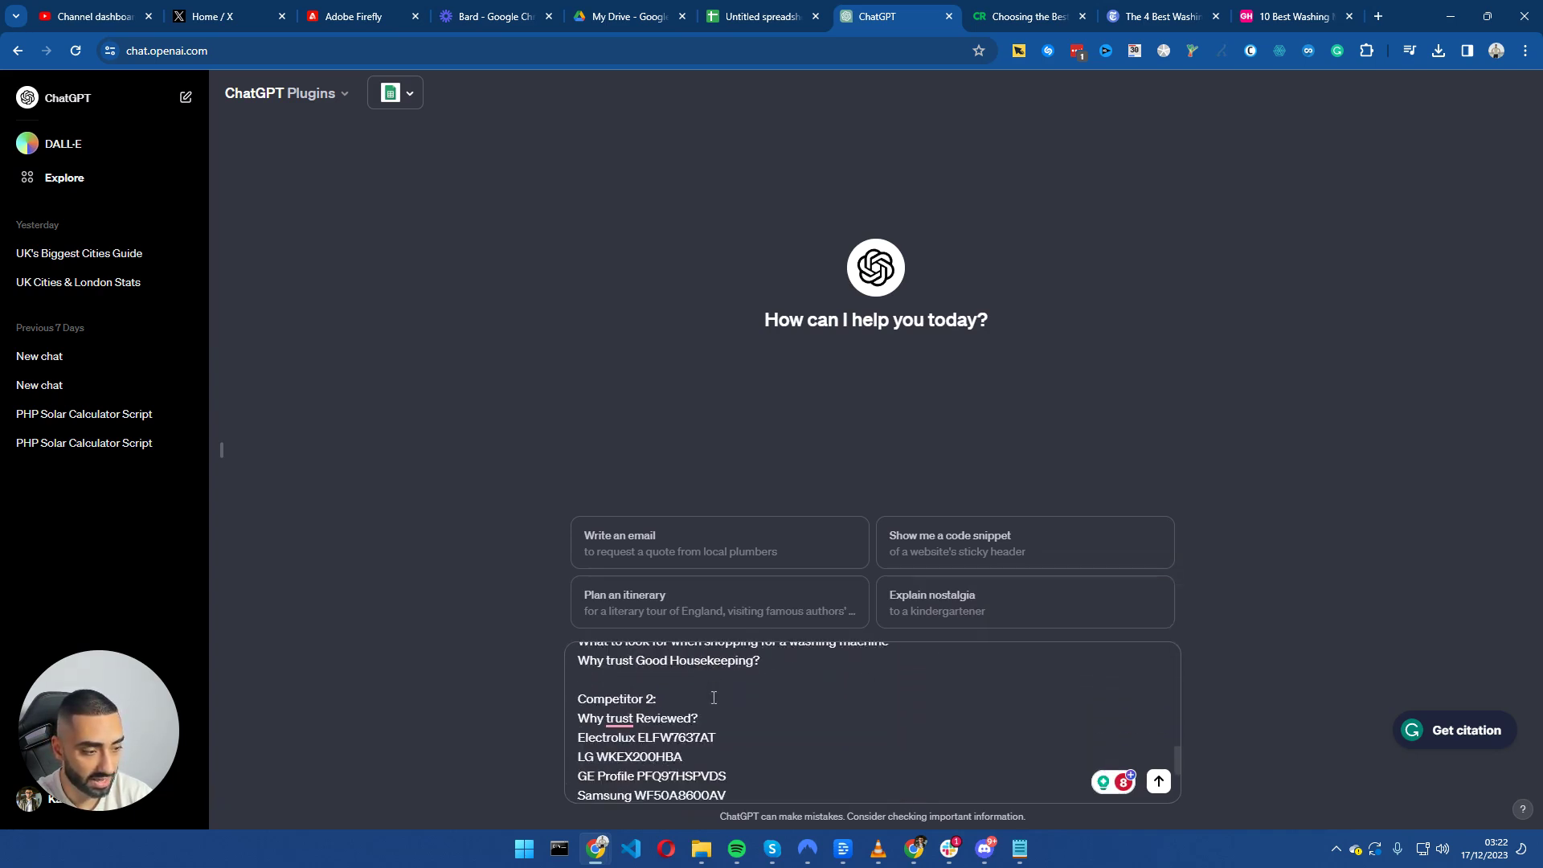
scroll(713, 698, "down", 2)
scroll(713, 698, "up", 3)
left_click_drag(595, 712, 679, 712)
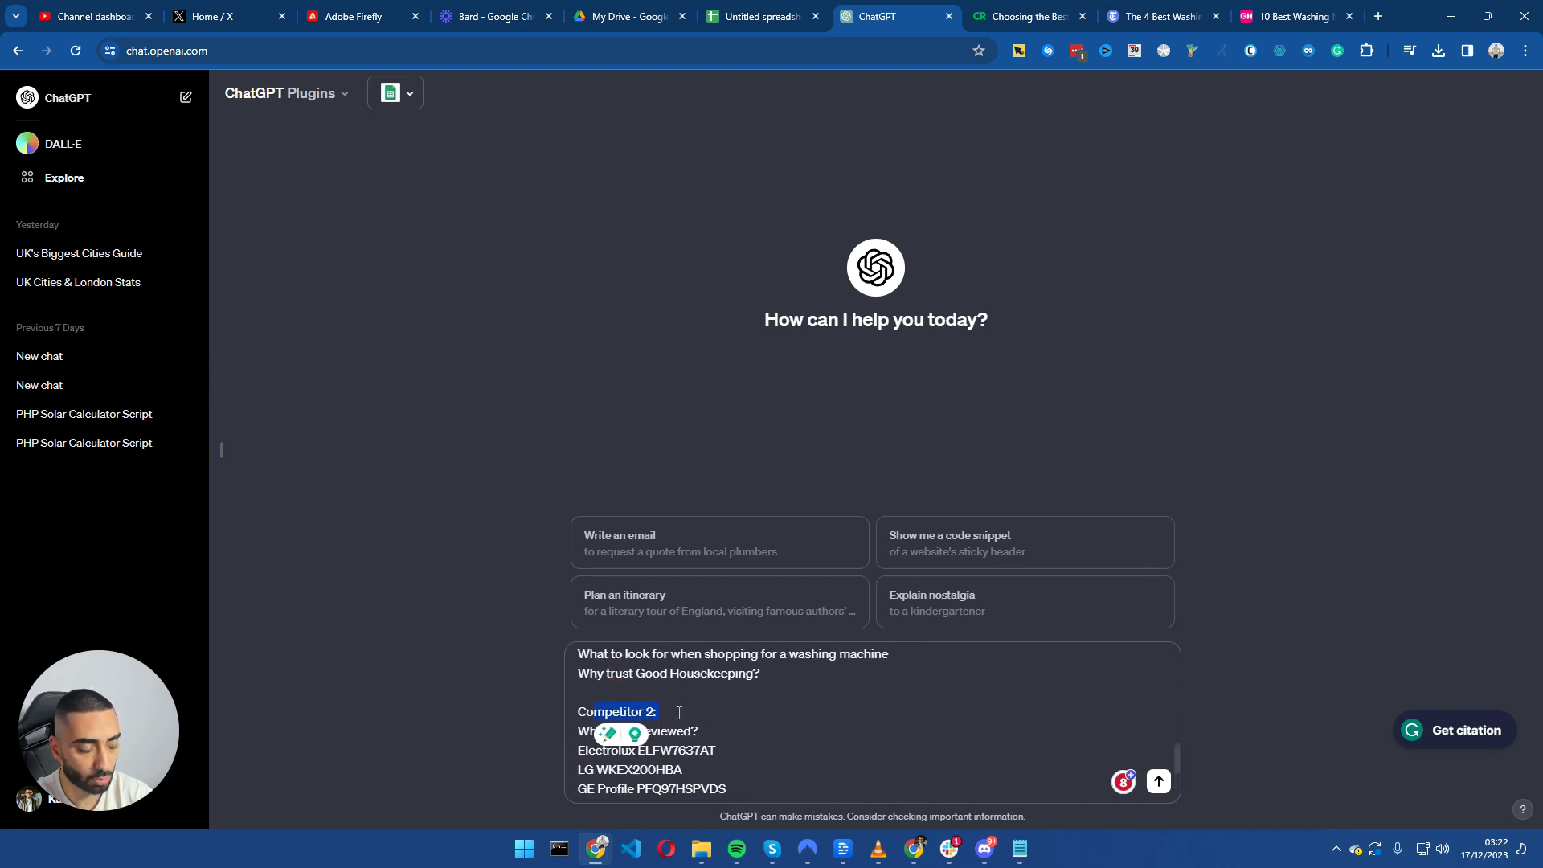
scroll(680, 713, "down", 3)
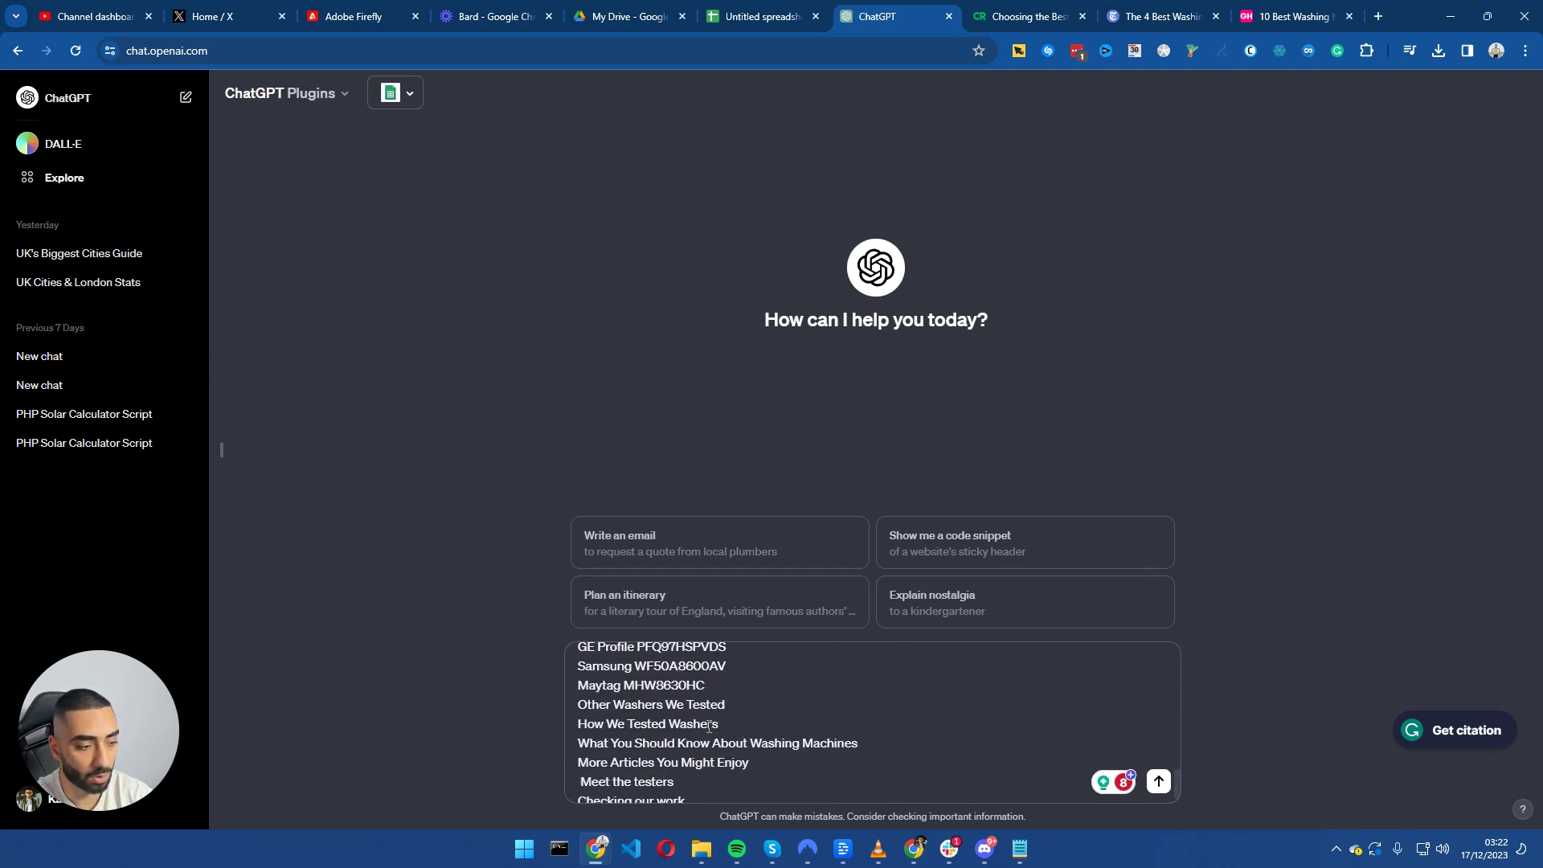
left_click(1159, 781)
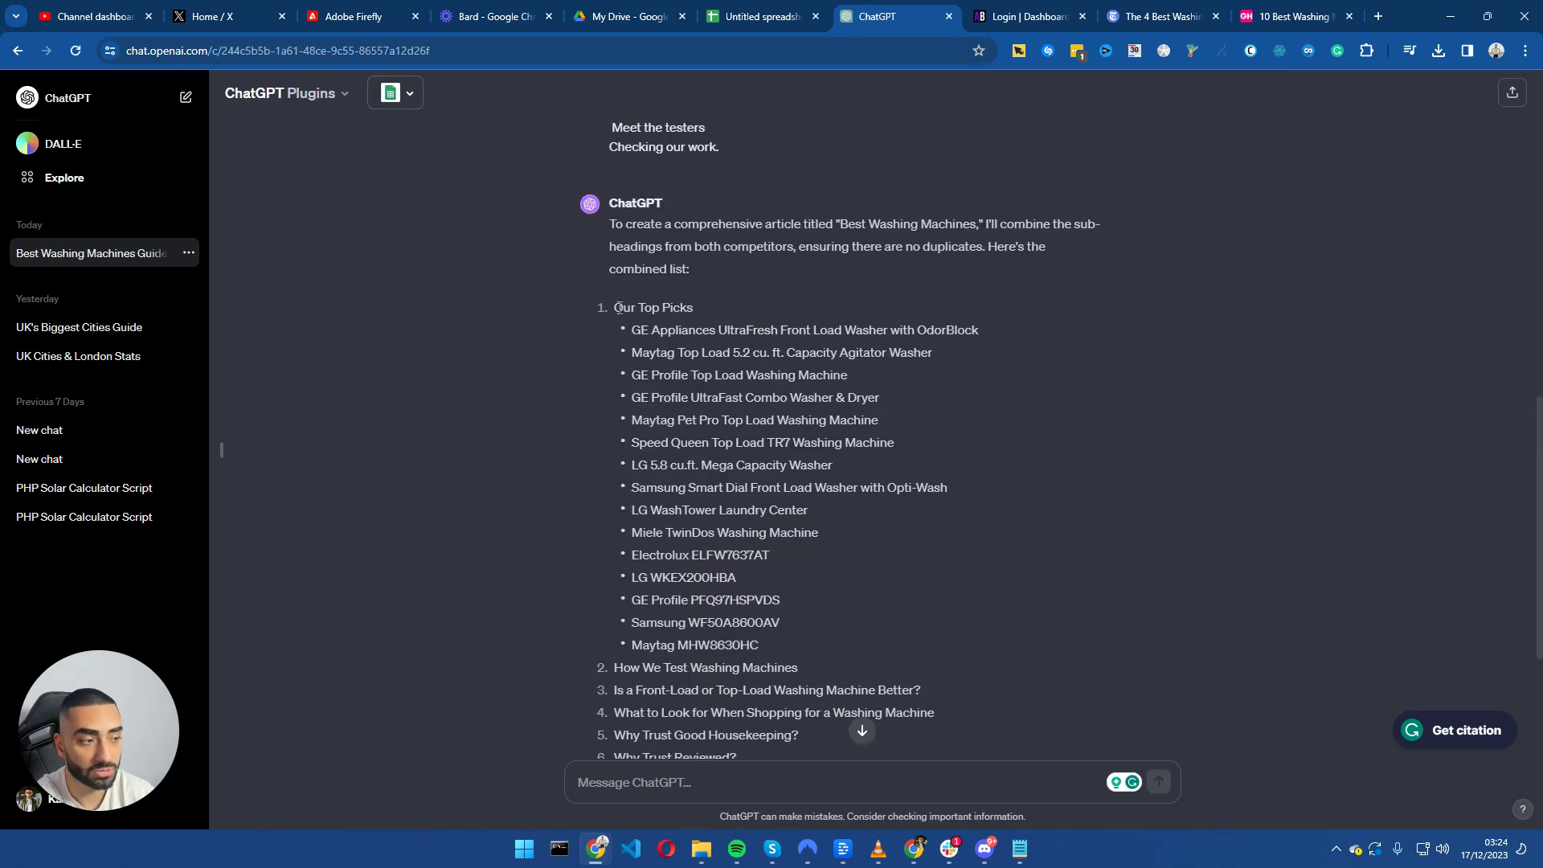
Search Google for the Samsung WF50A8600AV model from the merged outline.
left_click_drag(614, 307, 790, 619)
scroll(726, 459, "down", 2)
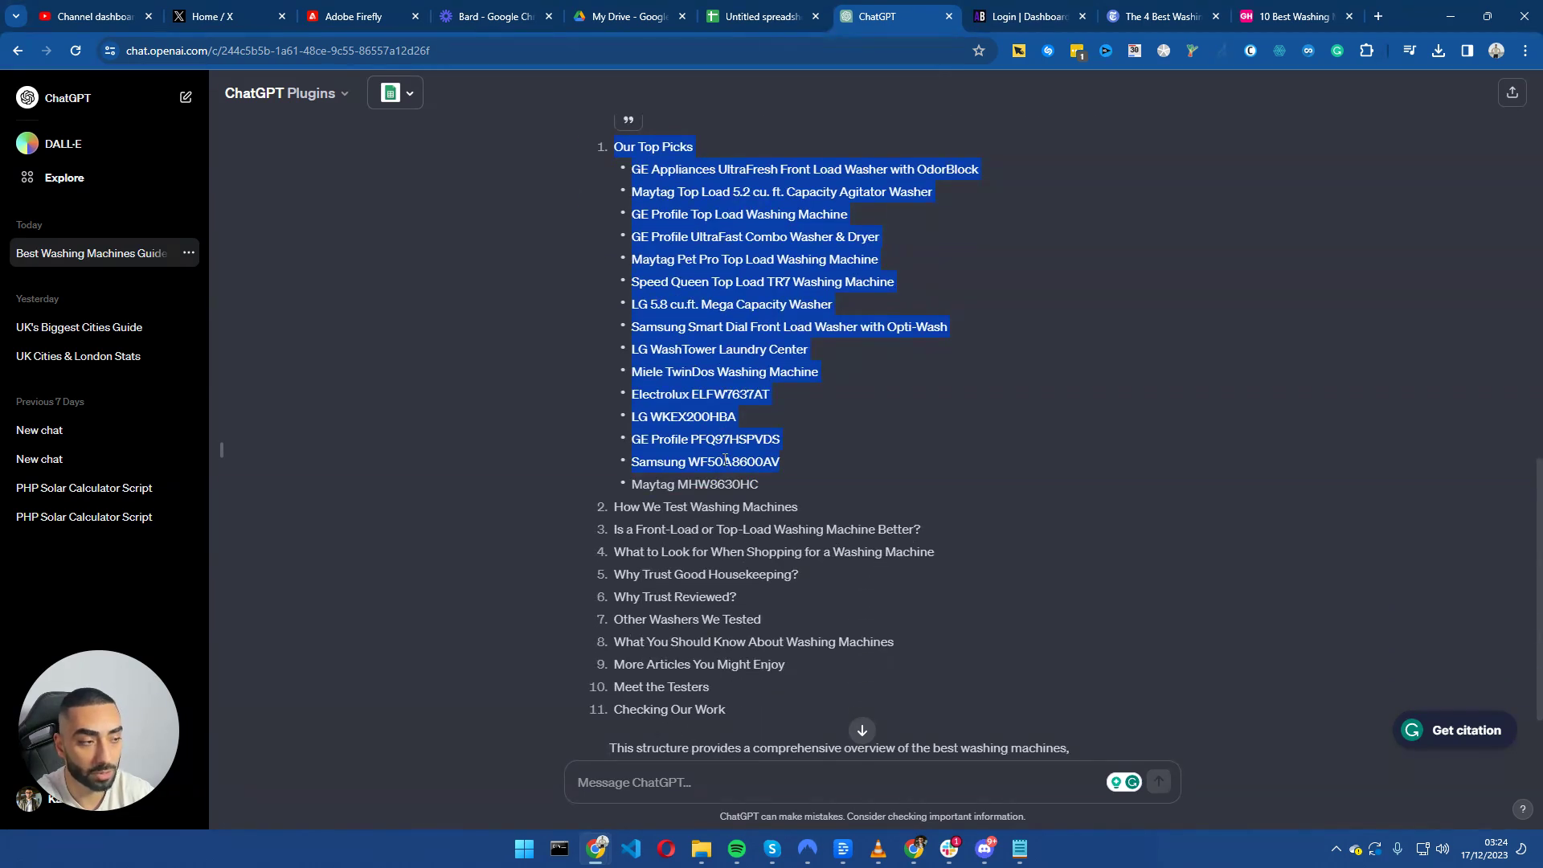
triple_click(671, 463)
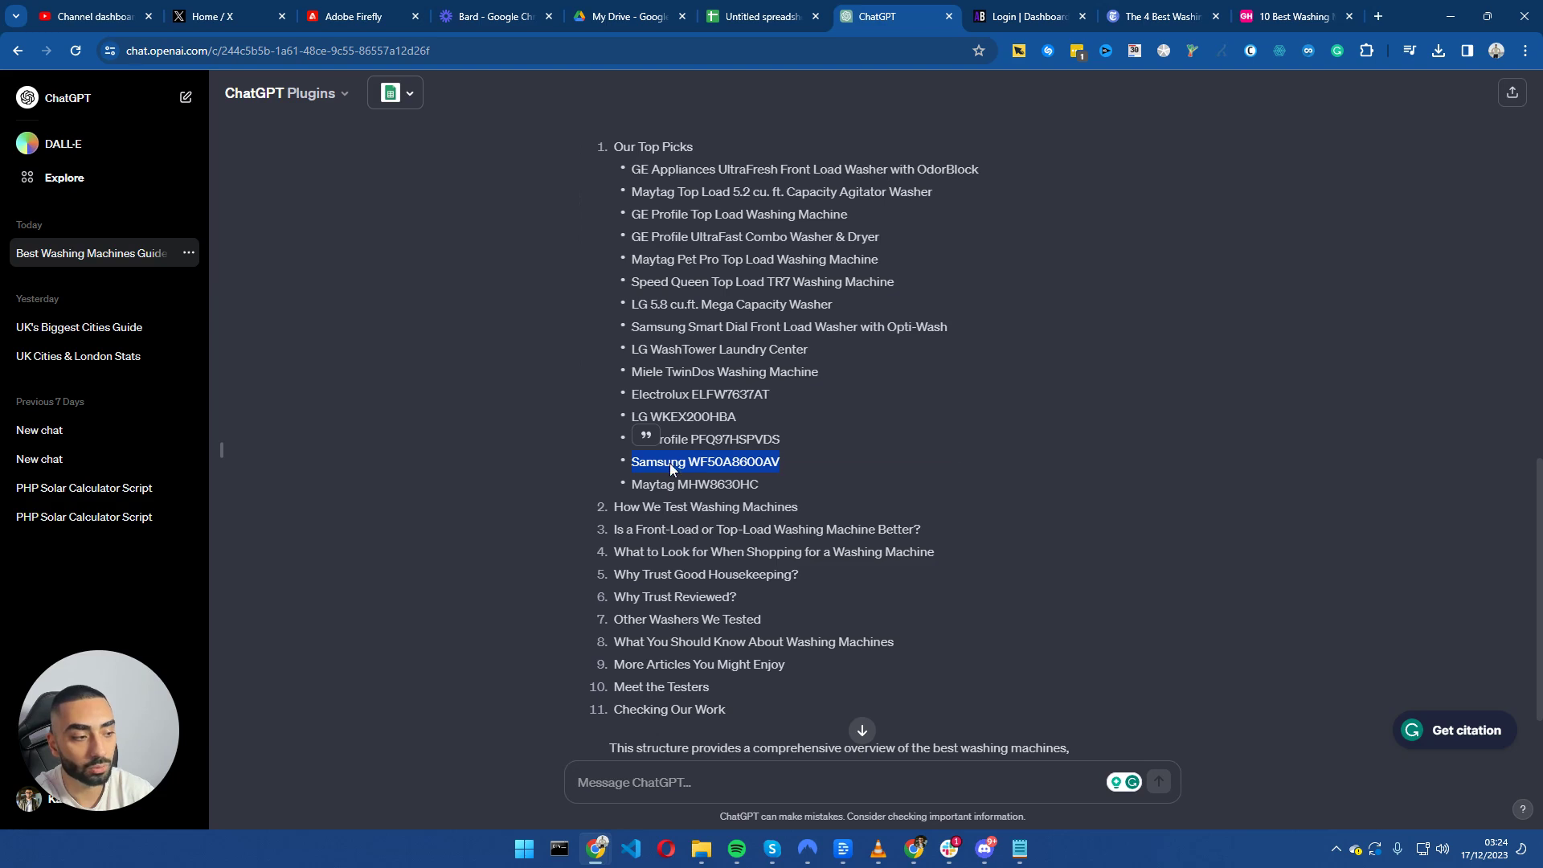
right_click(671, 463)
left_click(711, 527)
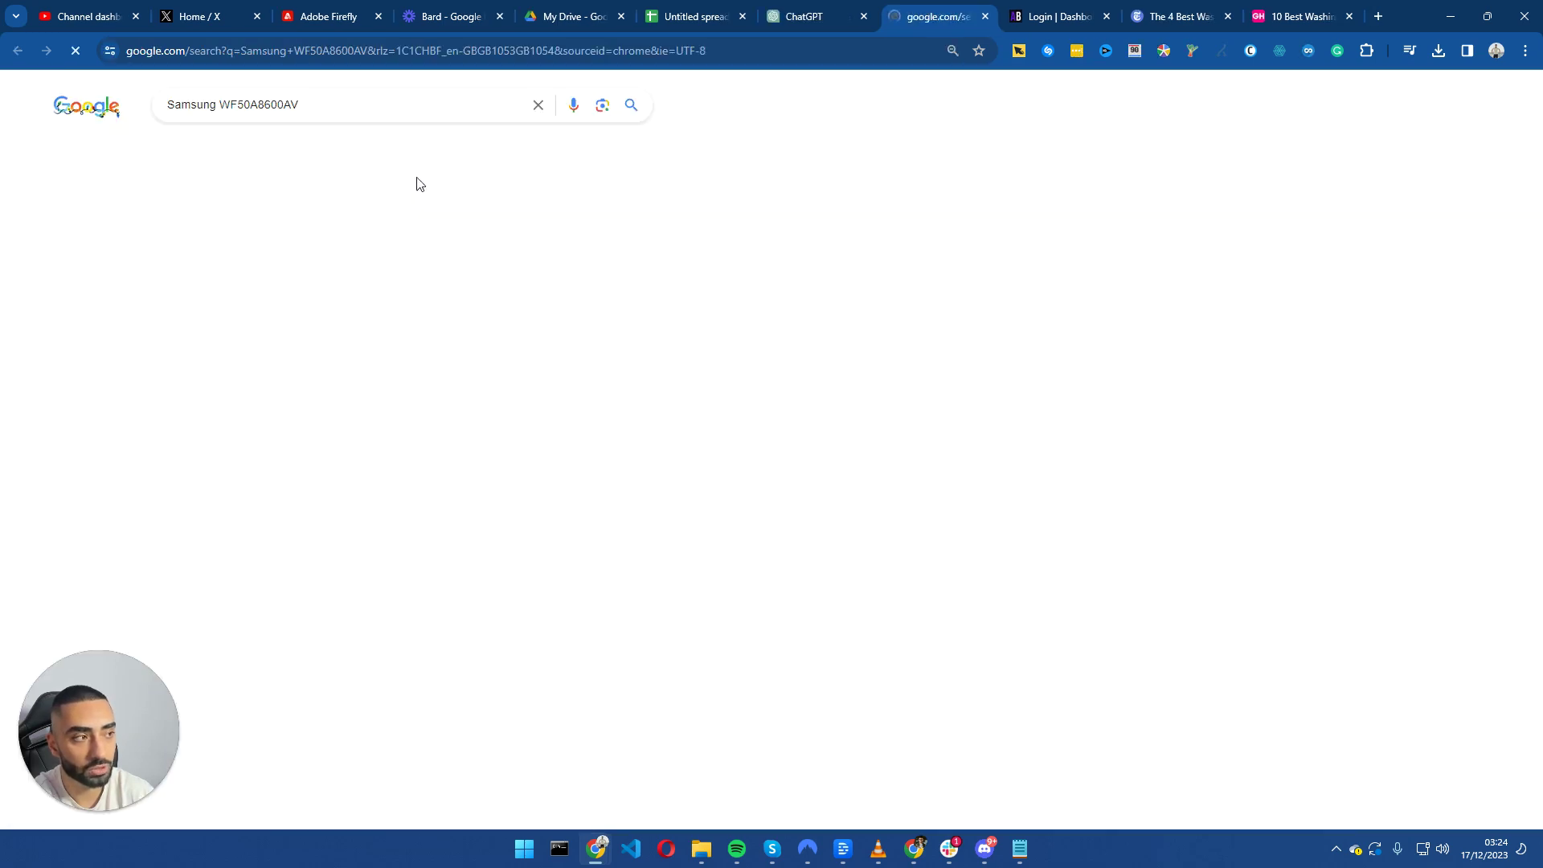
scroll(158, 411, "down", 2)
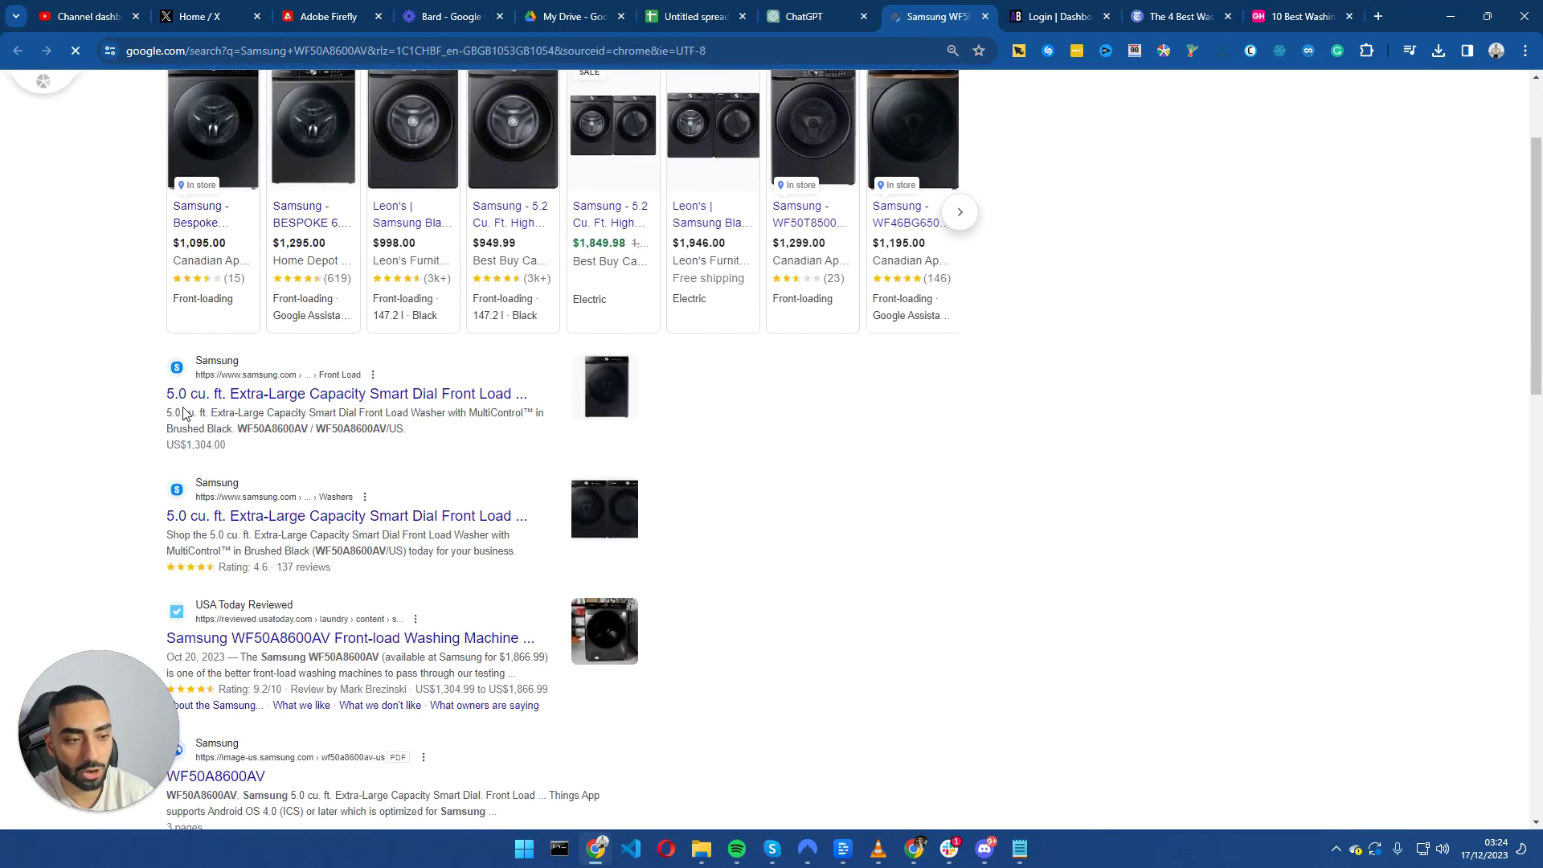
scroll(293, 335, "up", 2)
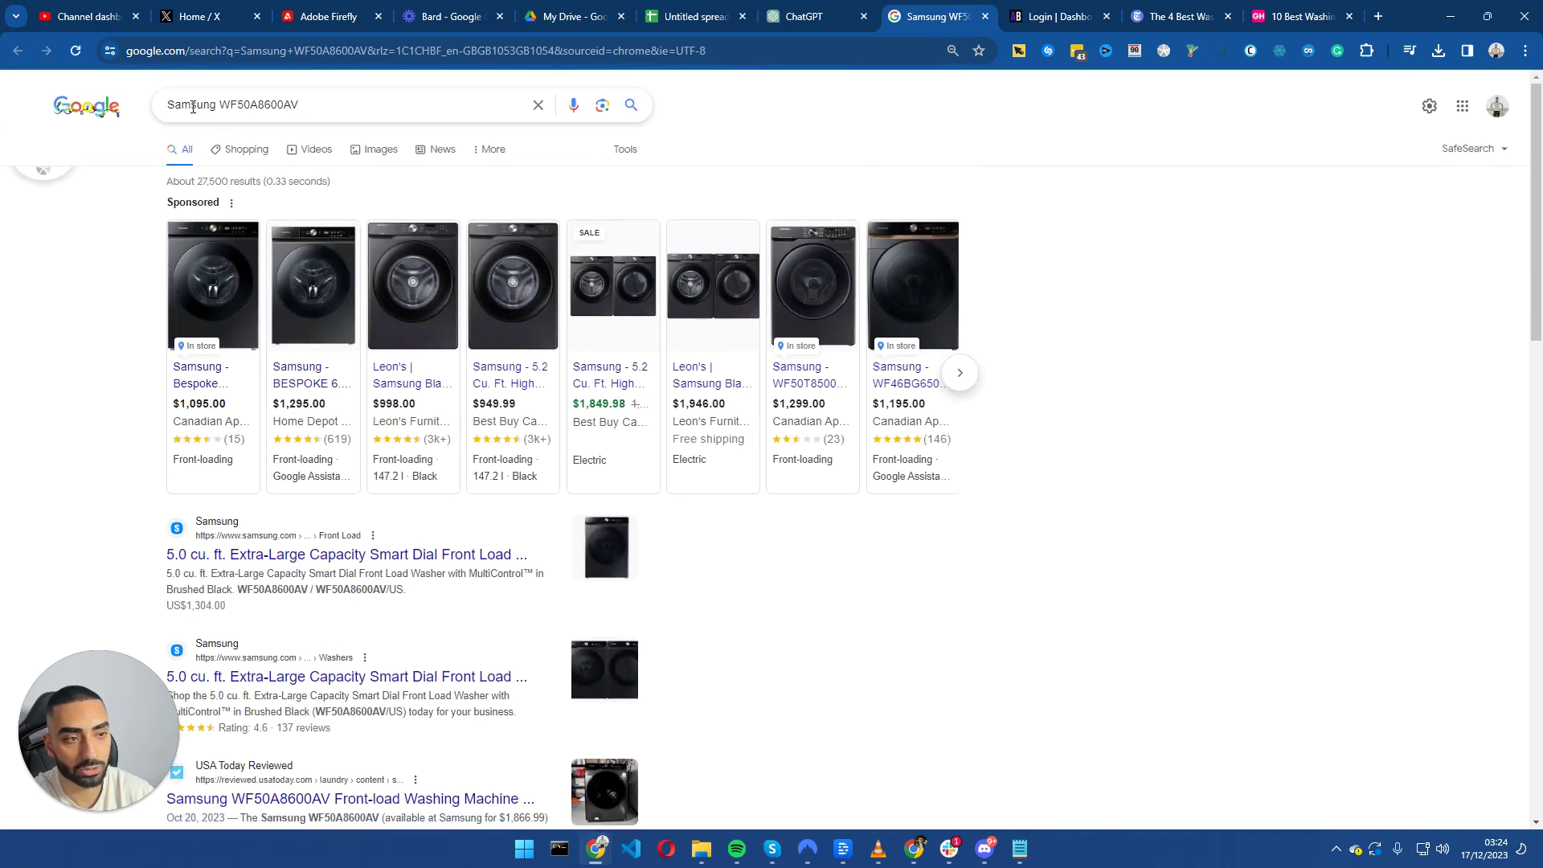
left_click(986, 16)
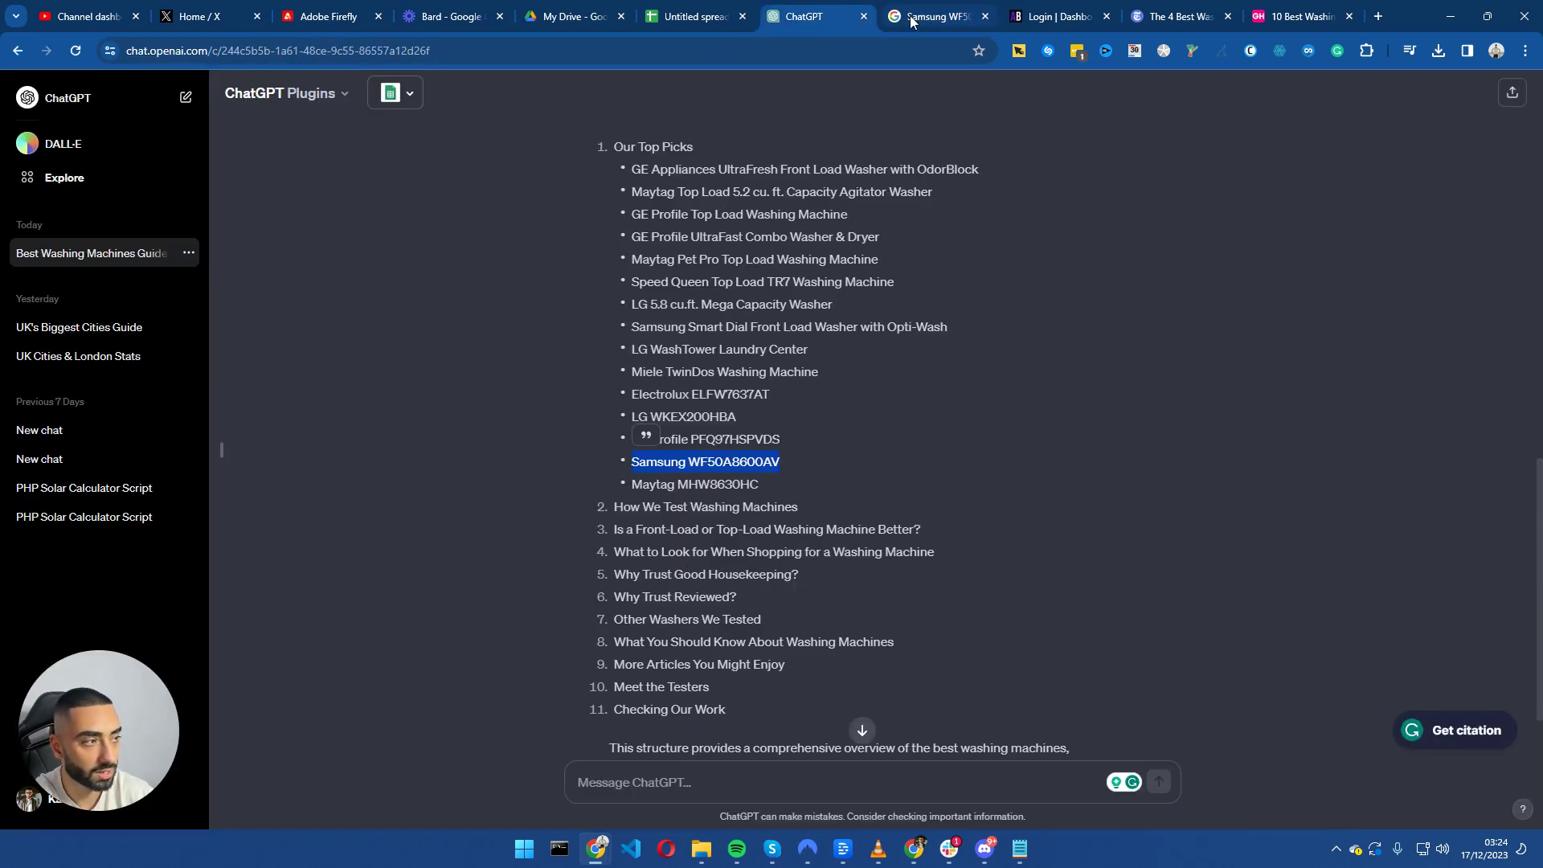
left_click(768, 442)
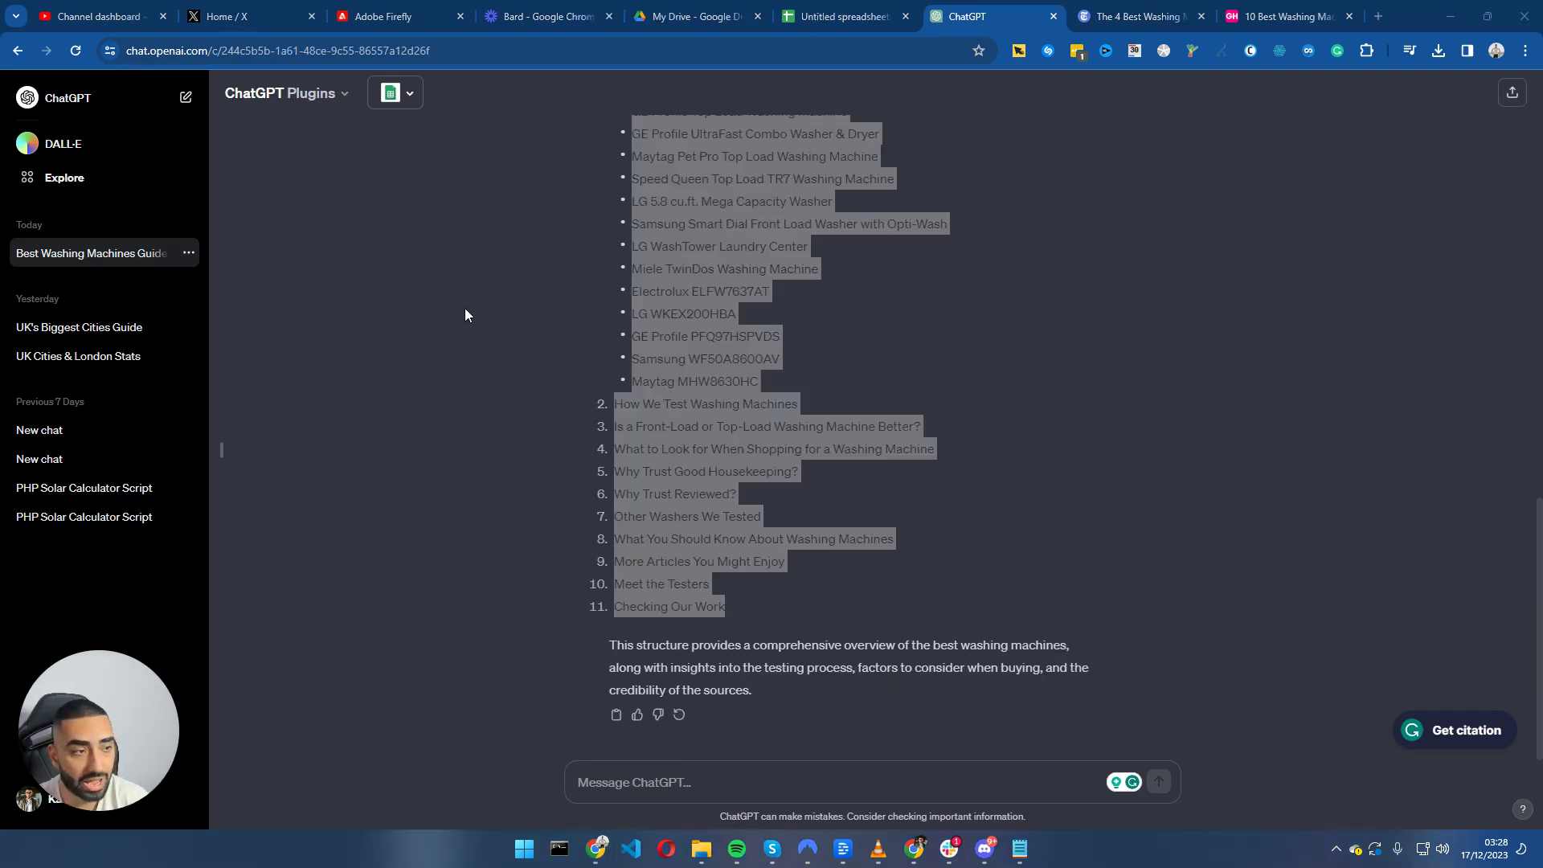
scroll(638, 280, "up", 3)
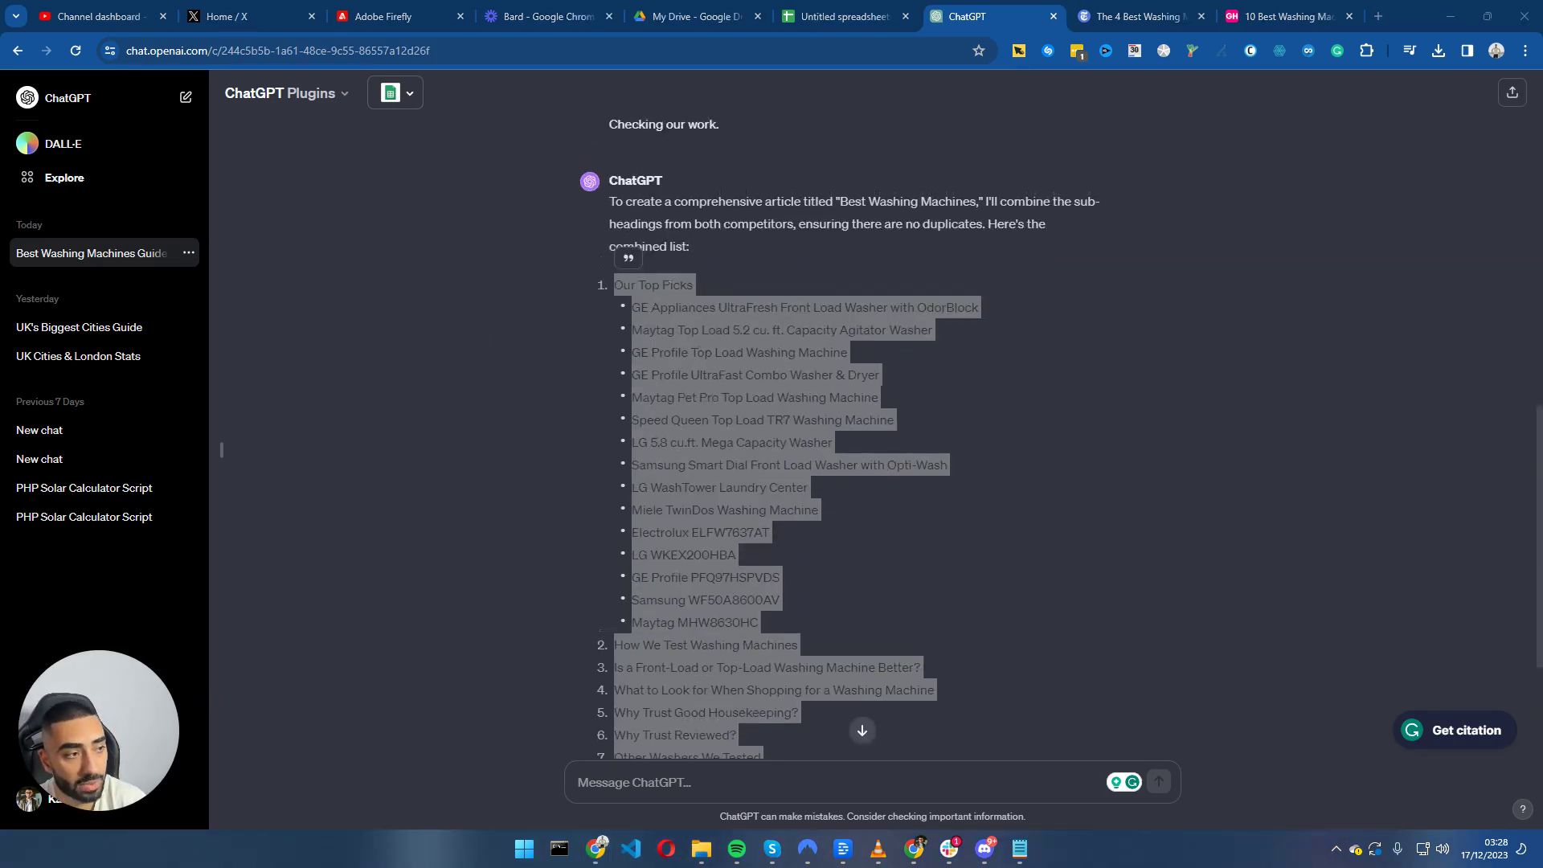